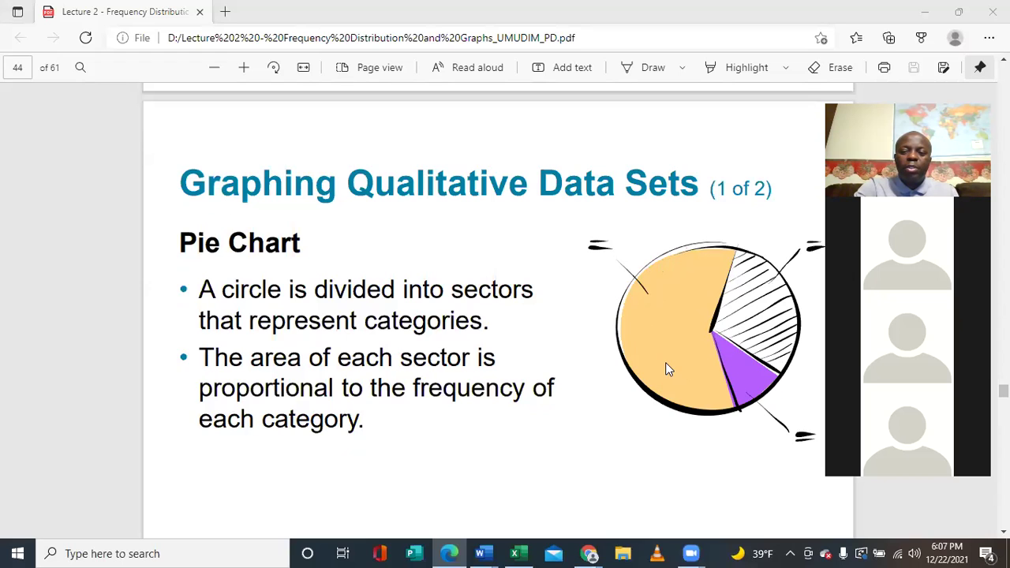
- Read the Pie Chart slide under Graphing Qualitative Data Sets and advance to the Constructing a Pie Chart example (1 of 5)
{"action": "scroll", "coordinate": [665, 369], "scroll_direction": "down", "scroll_amount": 5}
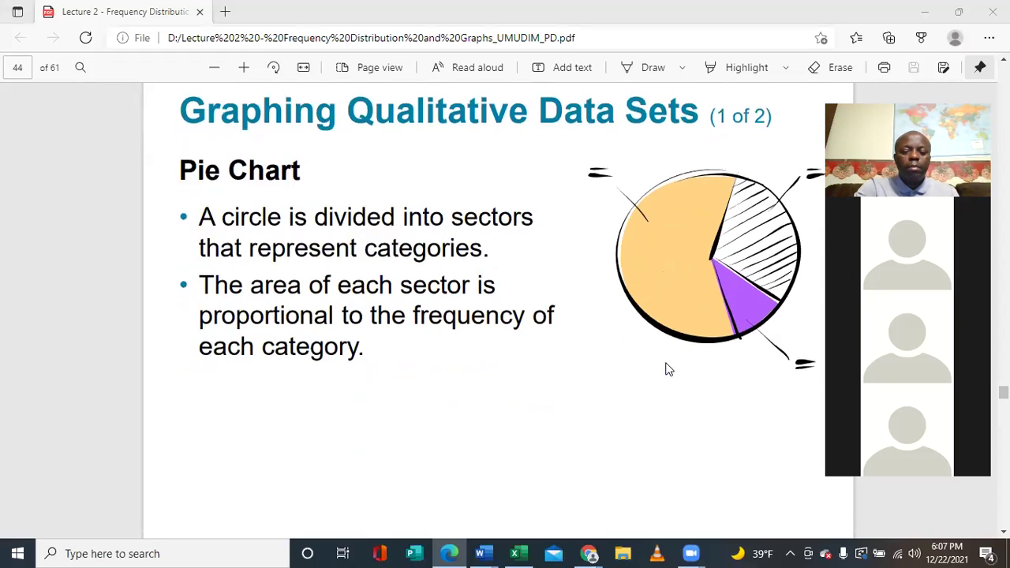
{"action": "scroll", "coordinate": [666, 370], "scroll_direction": "up", "scroll_amount": 2}
{"action": "scroll", "coordinate": [665, 369], "scroll_direction": "up", "scroll_amount": 4}
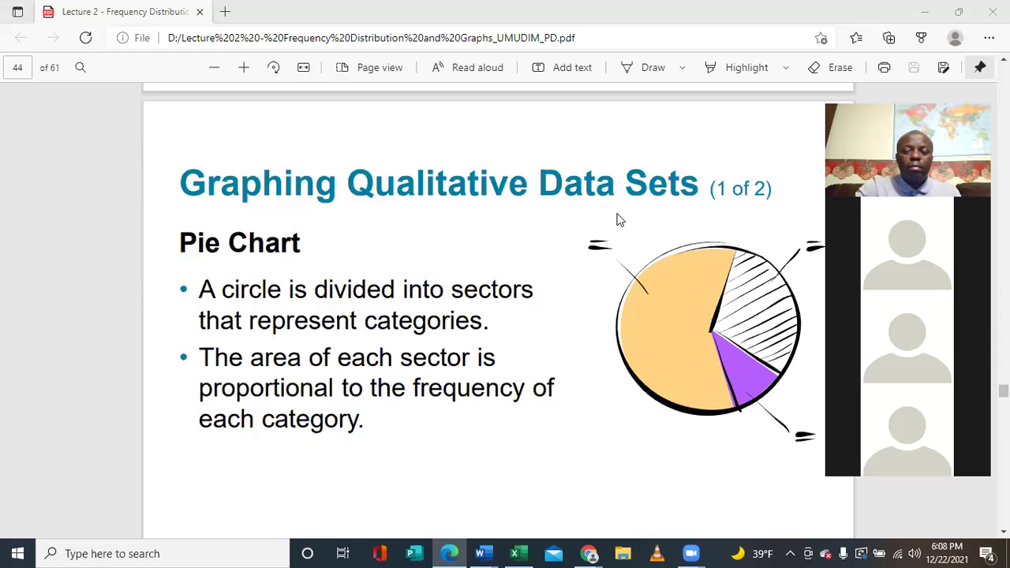
{"action": "scroll", "coordinate": [553, 300], "scroll_direction": "down", "scroll_amount": 5}
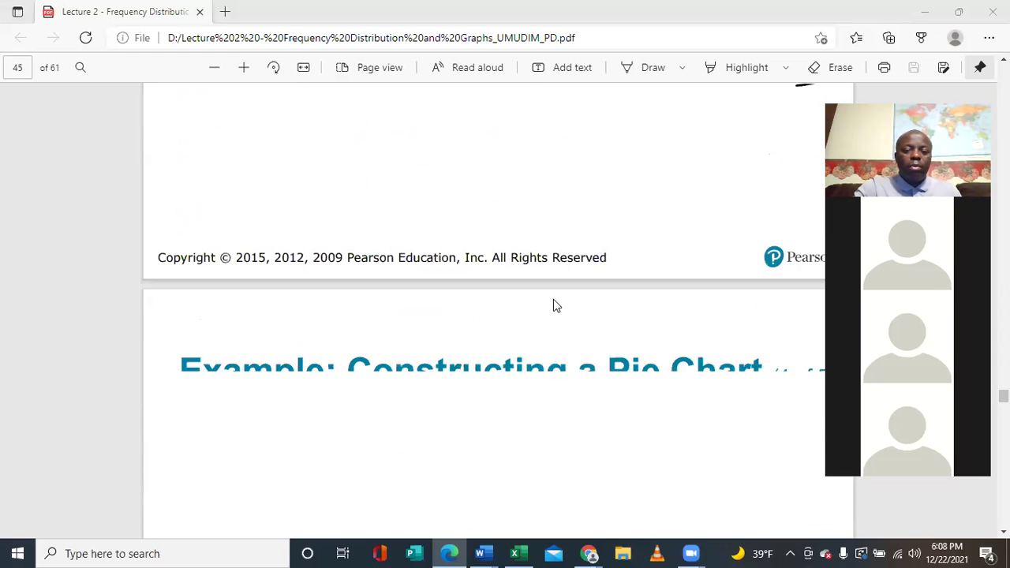
{"action": "scroll", "coordinate": [553, 301], "scroll_direction": "down", "scroll_amount": 4}
{"action": "scroll", "coordinate": [553, 301], "scroll_direction": "up", "scroll_amount": 1}
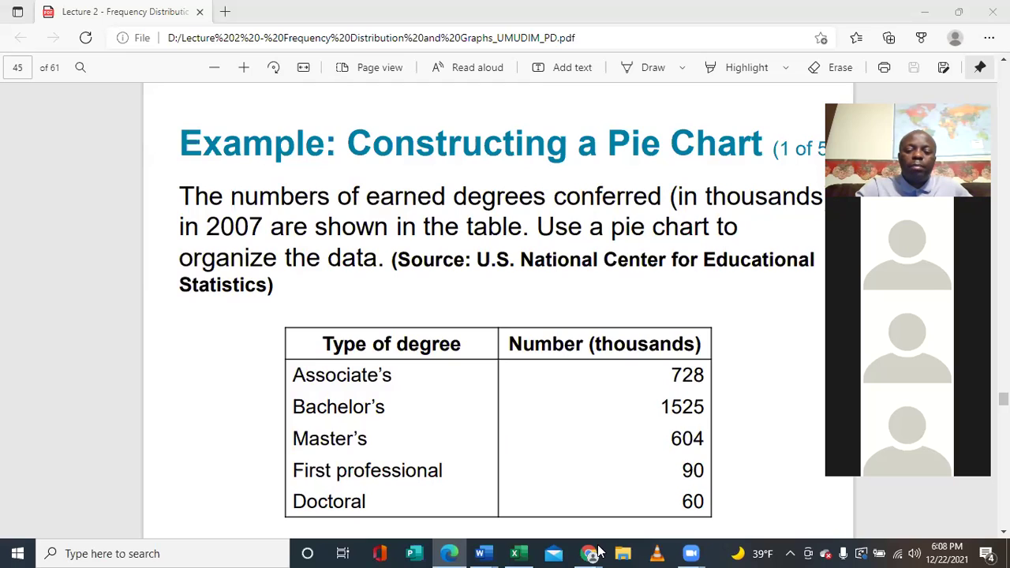
- Switch to Chrome and open the Google home page in place of the college website
{"action": "mouse_move", "coordinate": [598, 552]}
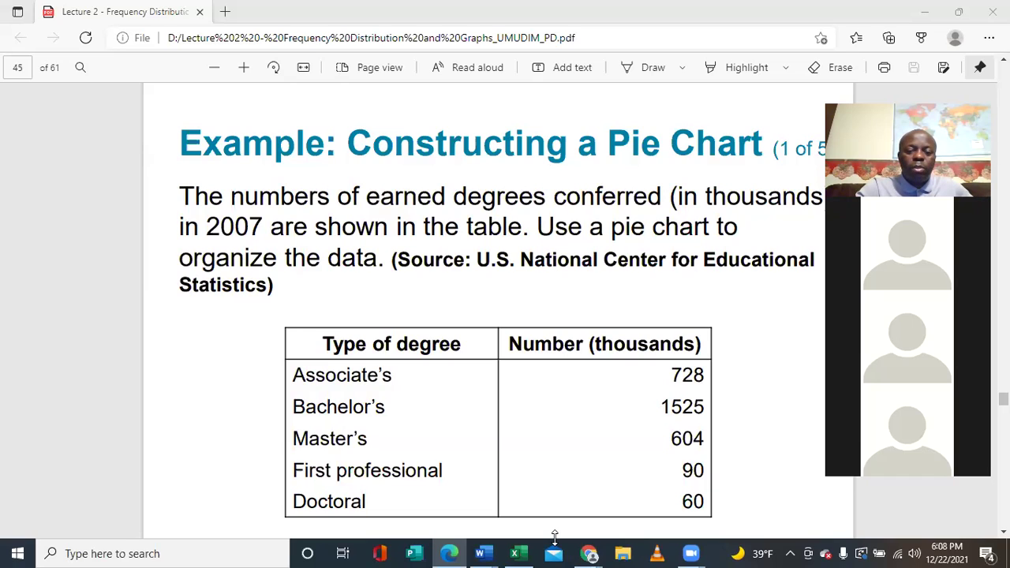
{"action": "left_click", "coordinate": [589, 553]}
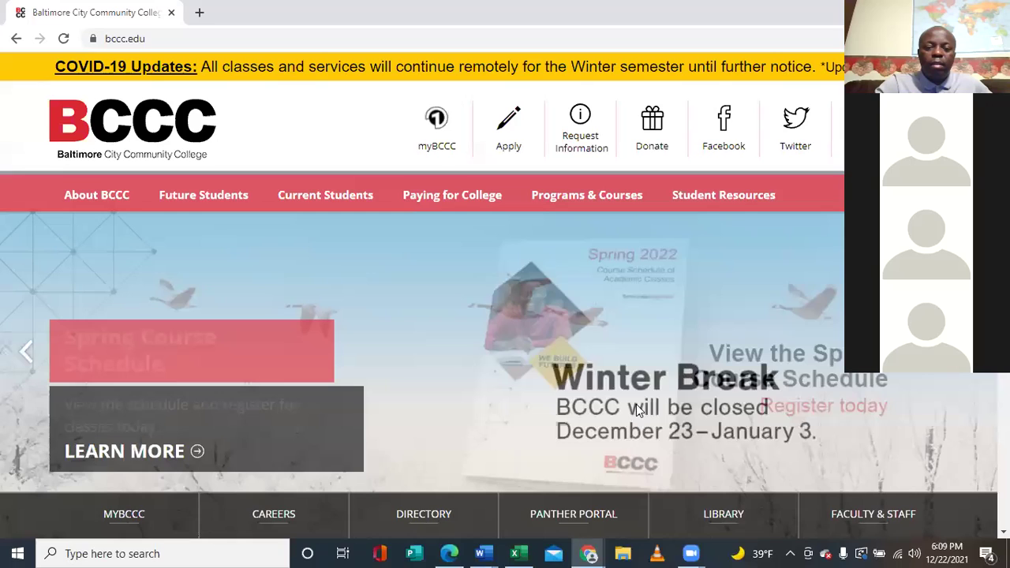
{"action": "left_click", "coordinate": [290, 56]}
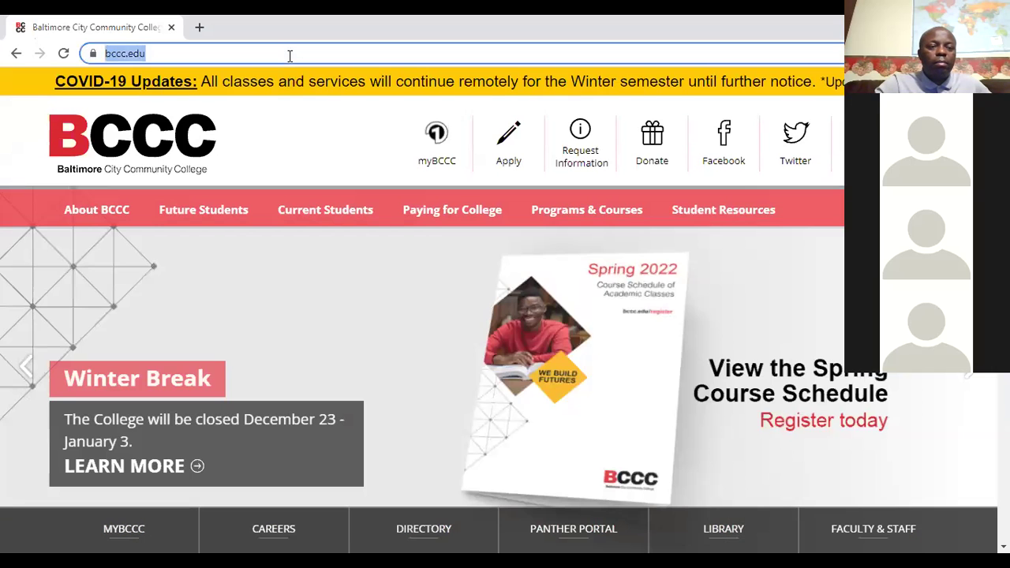
{"action": "type", "text": "g"}
{"action": "key", "text": "Return"}
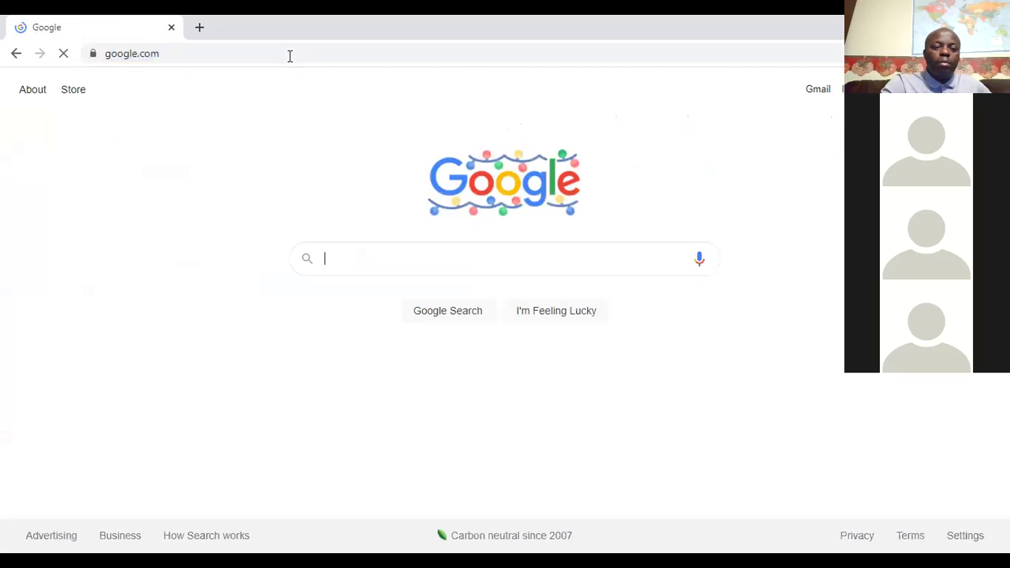
- Search Google for "protractor" and open the Wikipedia protractor picture in the image results
{"action": "type", "text": "protrac"}
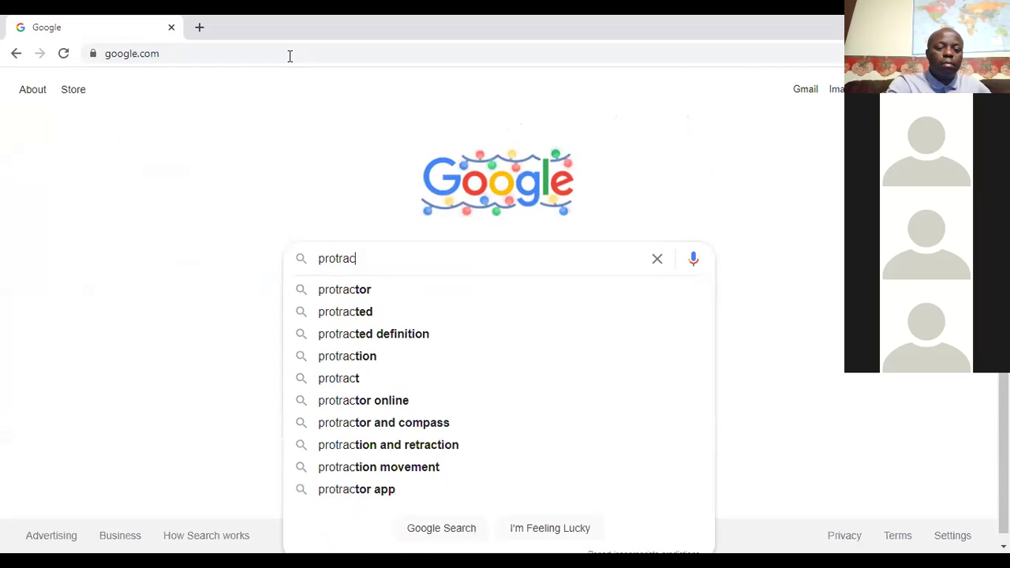
{"action": "type", "text": "tor"}
{"action": "key", "text": "Return"}
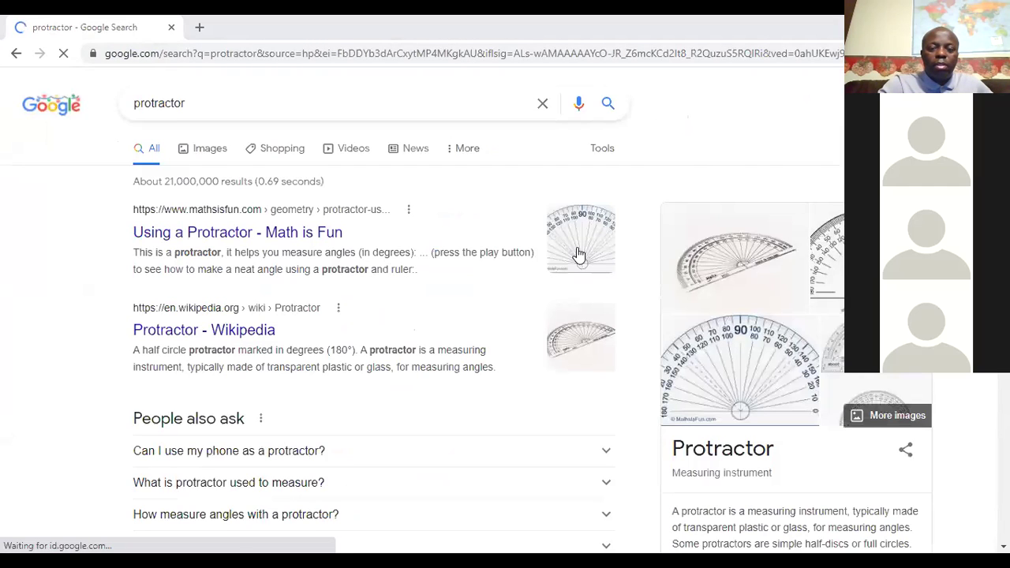
{"action": "left_click", "coordinate": [722, 264]}
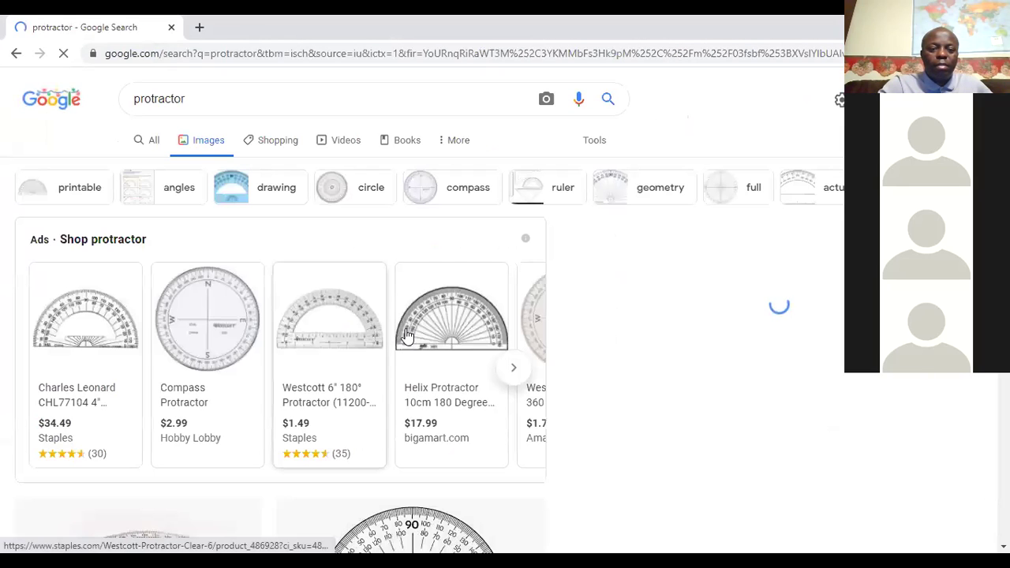
{"action": "scroll", "coordinate": [497, 395], "scroll_direction": "down", "scroll_amount": 4}
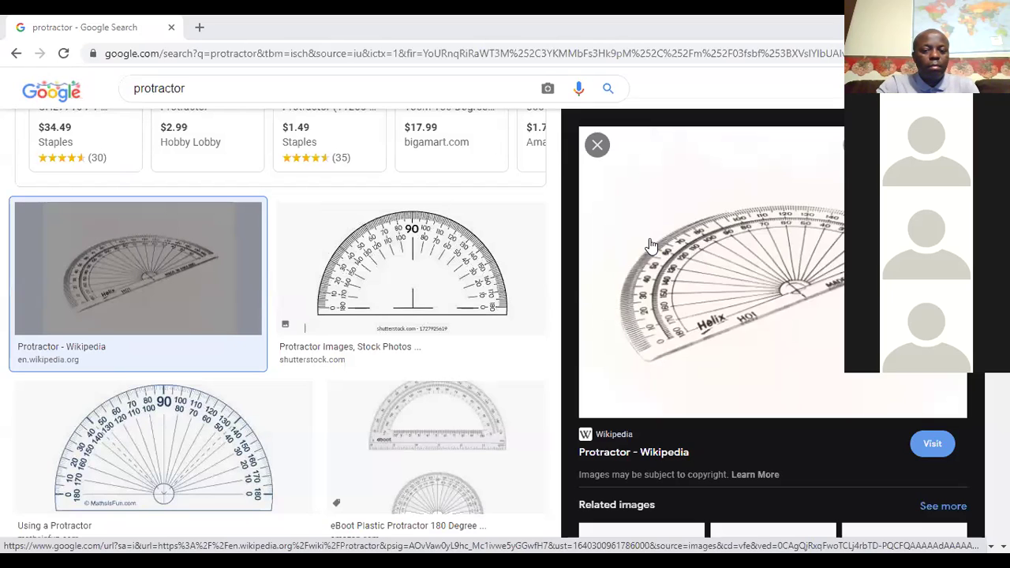
- Return to the lecture PDF in Edge and examine the earned-degrees table in the Constructing a Pie Chart example (1 of 5)
{"action": "key", "text": "alt+Tab"}
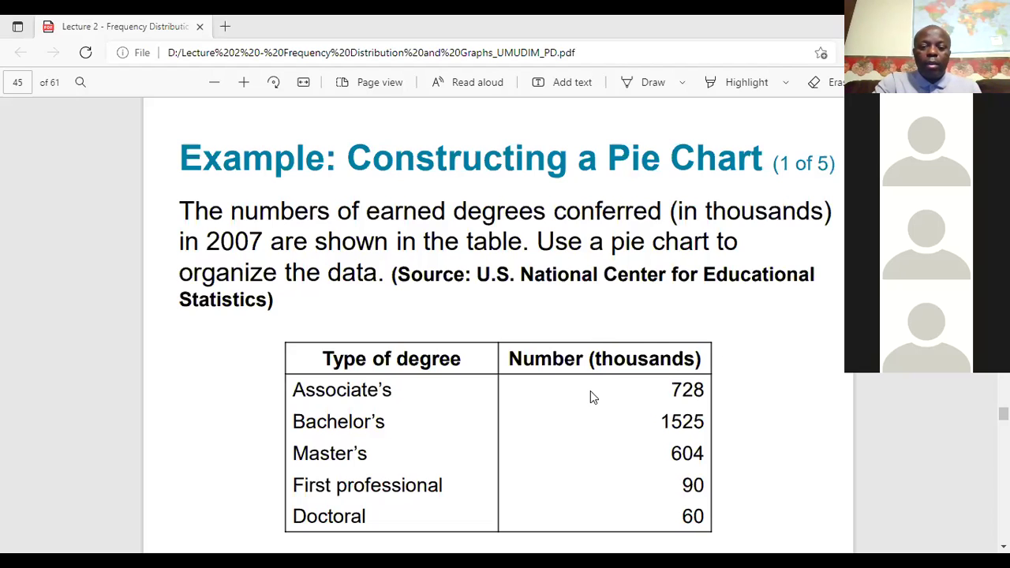
{"action": "scroll", "coordinate": [590, 393], "scroll_direction": "down", "scroll_amount": 1}
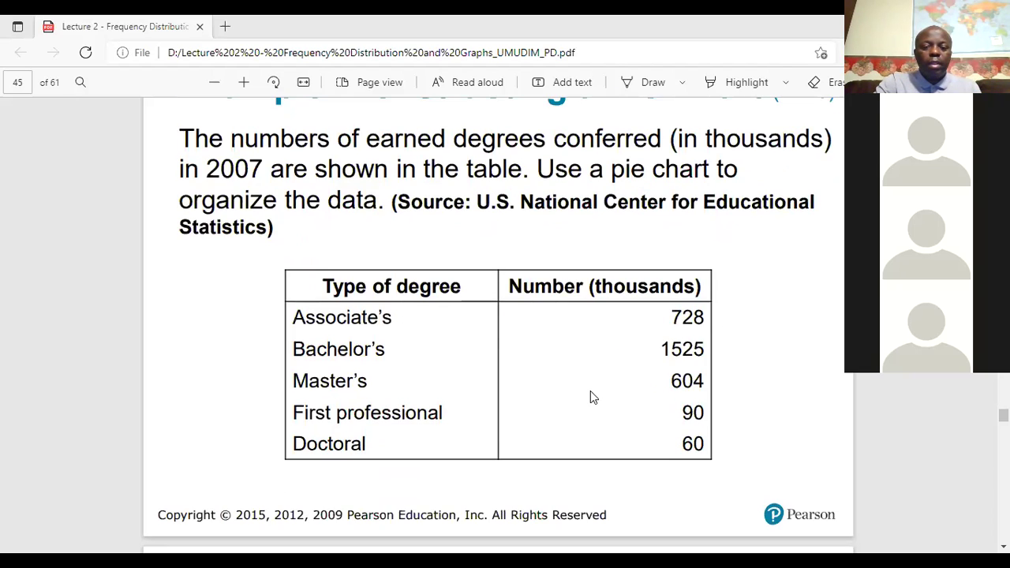
{"action": "scroll", "coordinate": [590, 398], "scroll_direction": "down", "scroll_amount": 1}
{"action": "scroll", "coordinate": [591, 397], "scroll_direction": "up", "scroll_amount": 1}
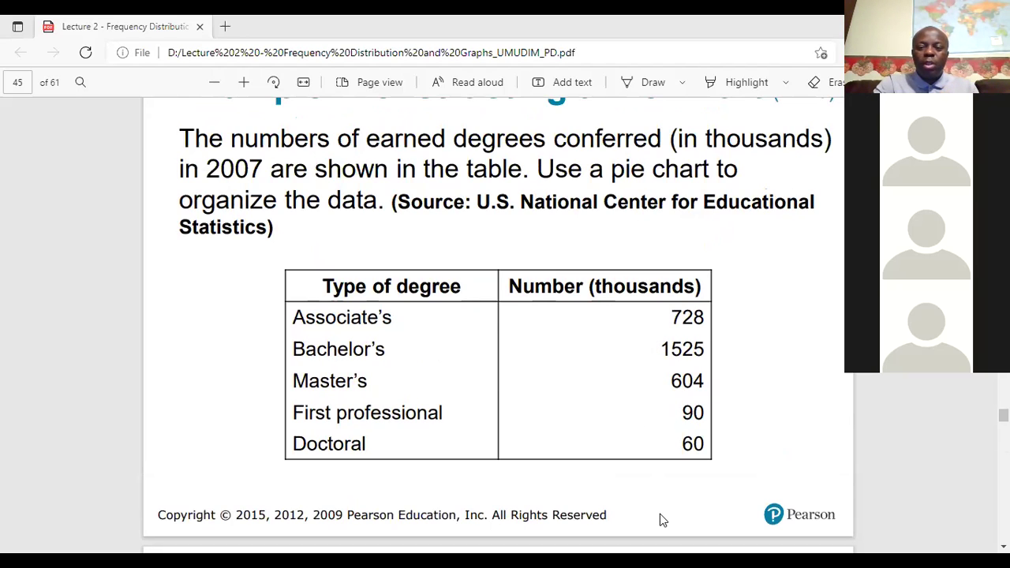
{"action": "scroll", "coordinate": [643, 498], "scroll_direction": "down", "scroll_amount": 5}
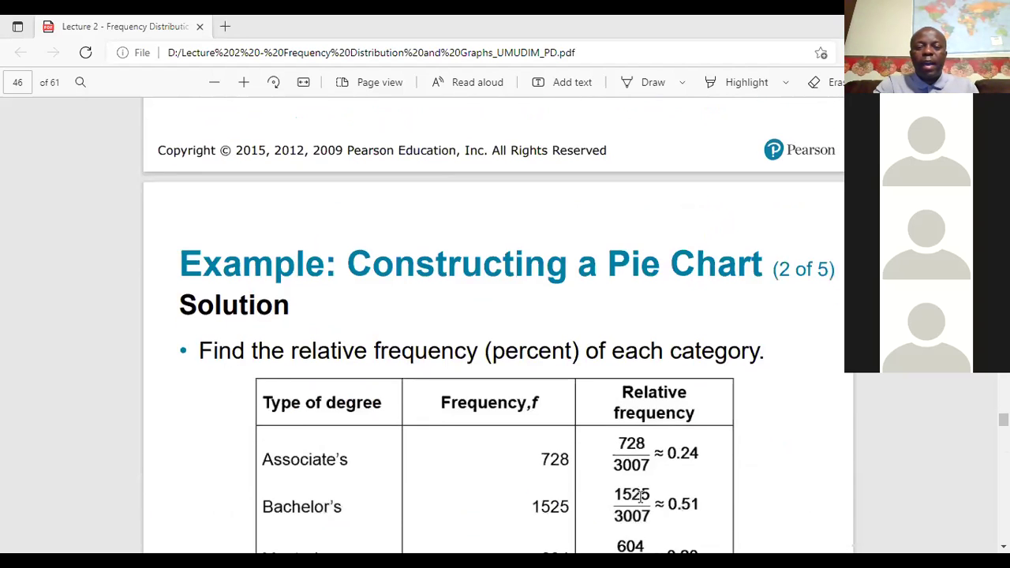
{"action": "scroll", "coordinate": [638, 467], "scroll_direction": "up", "scroll_amount": 20}
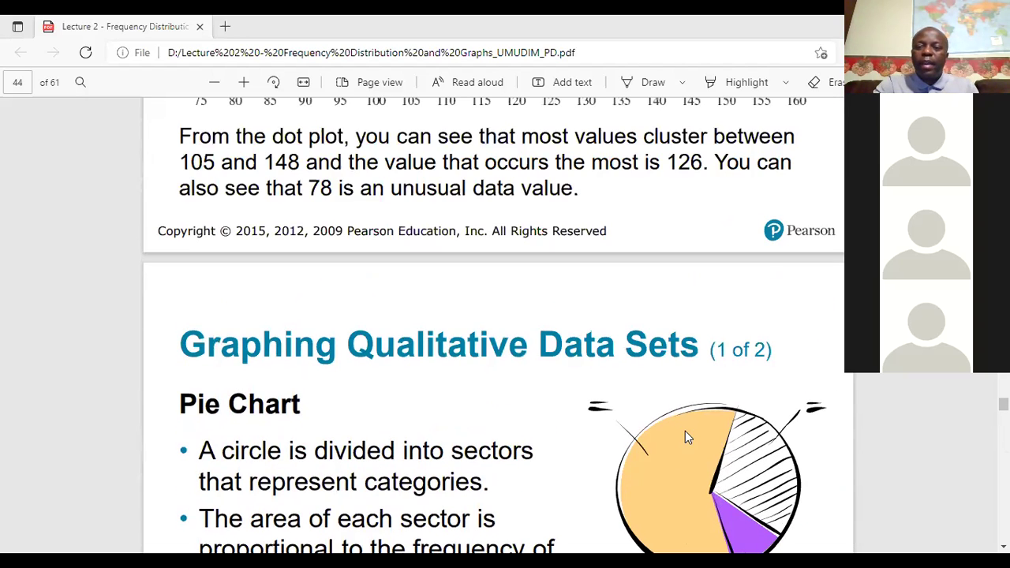
{"action": "scroll", "coordinate": [685, 429], "scroll_direction": "down", "scroll_amount": 5}
{"action": "scroll", "coordinate": [679, 439], "scroll_direction": "down", "scroll_amount": 4}
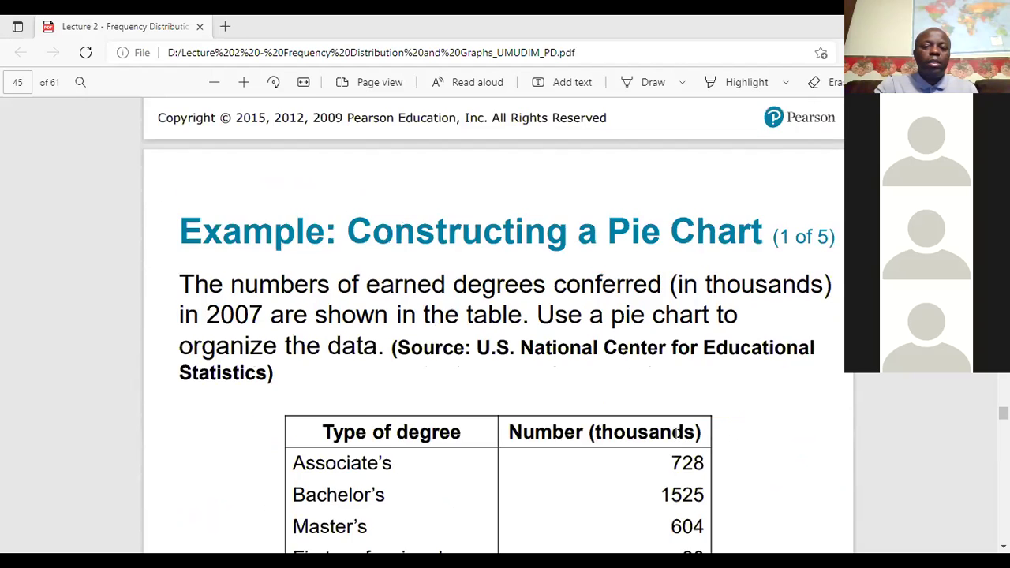
{"action": "scroll", "coordinate": [676, 433], "scroll_direction": "down", "scroll_amount": 1}
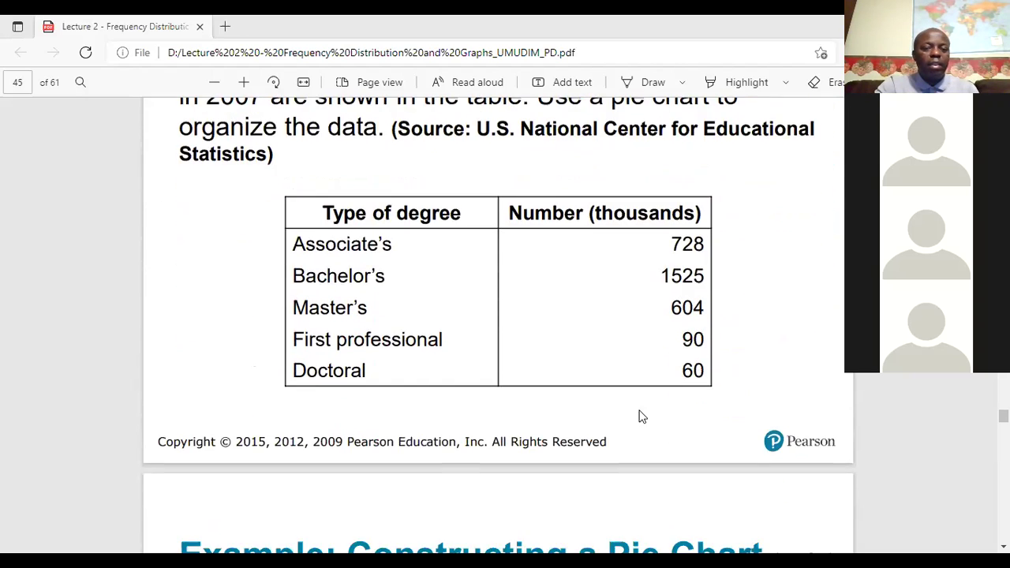
{"action": "scroll", "coordinate": [534, 244], "scroll_direction": "up", "scroll_amount": 2}
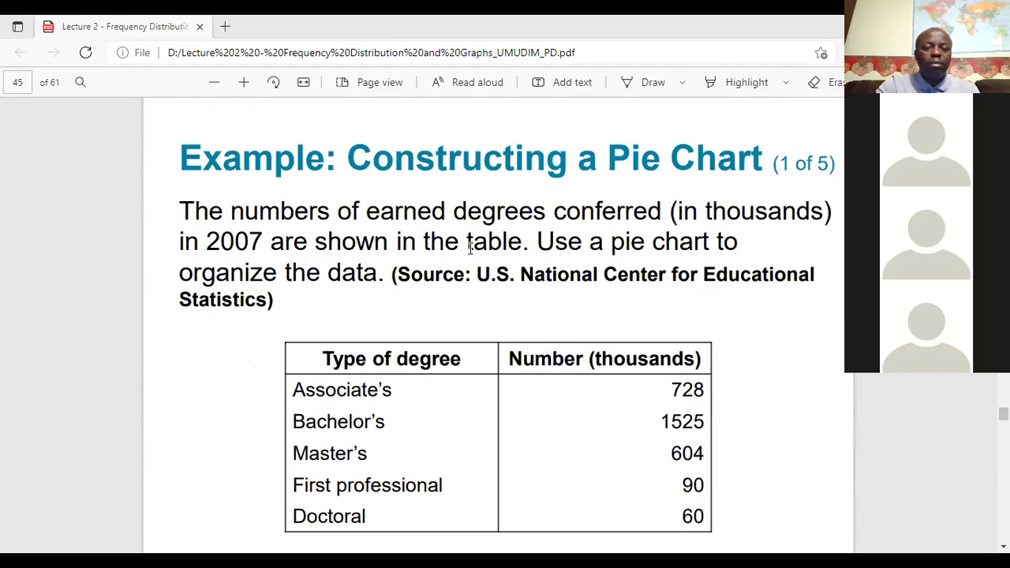
{"action": "scroll", "coordinate": [488, 288], "scroll_direction": "down", "scroll_amount": 1}
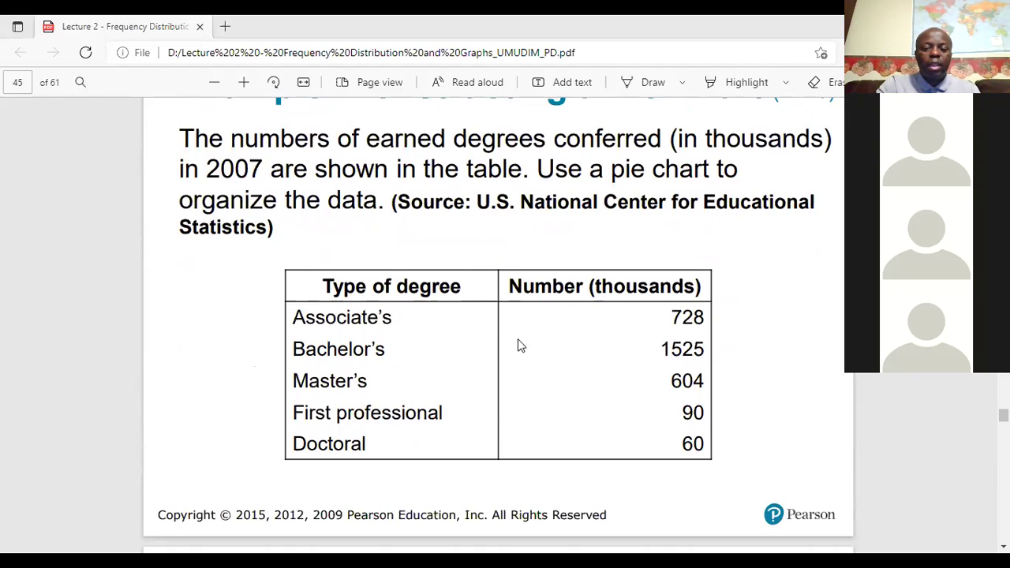
{"action": "scroll", "coordinate": [519, 345], "scroll_direction": "down", "scroll_amount": 1}
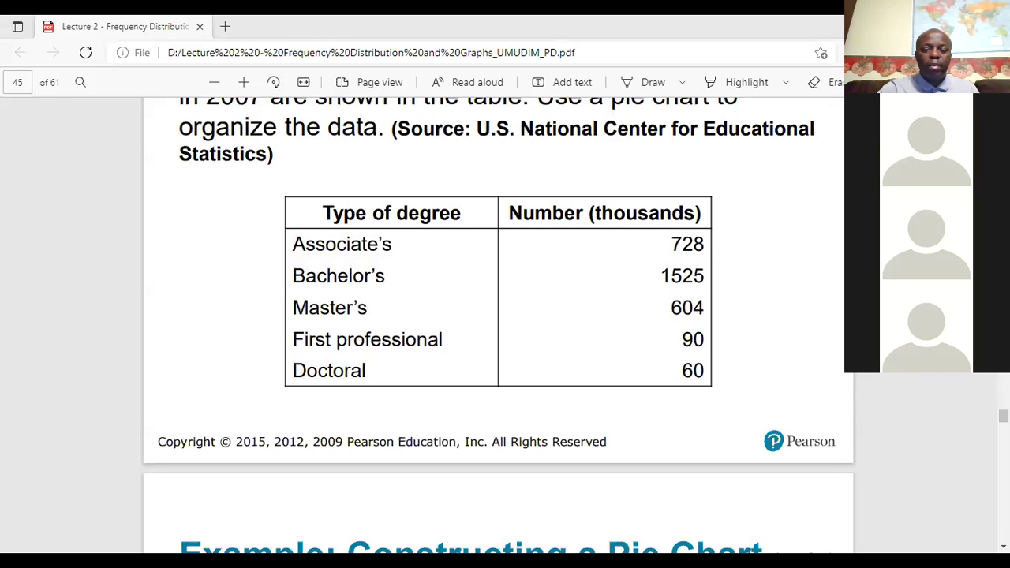
- Switch to the Desmos scientific calculator in Chrome and enter the sum of the Associate's and Bachelor's counts, 728 + 1525
{"action": "key", "text": "alt+Tab"}
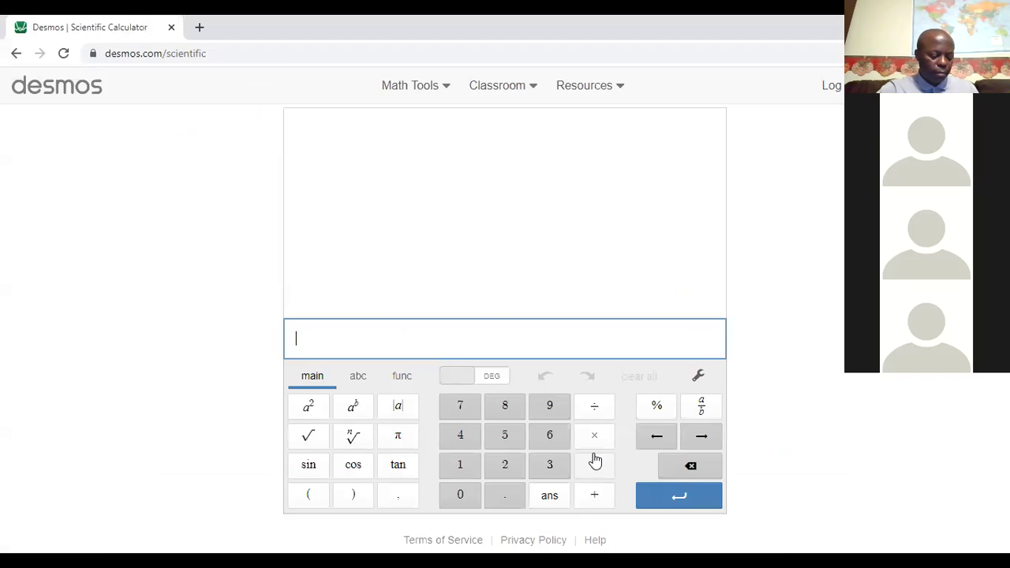
{"action": "left_click", "coordinate": [459, 409]}
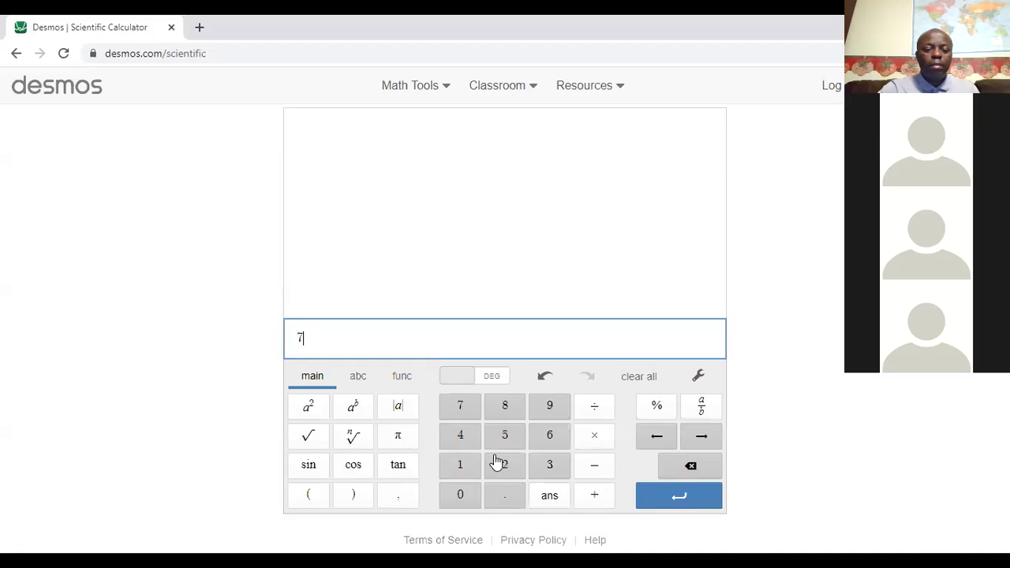
{"action": "left_click", "coordinate": [496, 464]}
{"action": "left_click", "coordinate": [503, 407]}
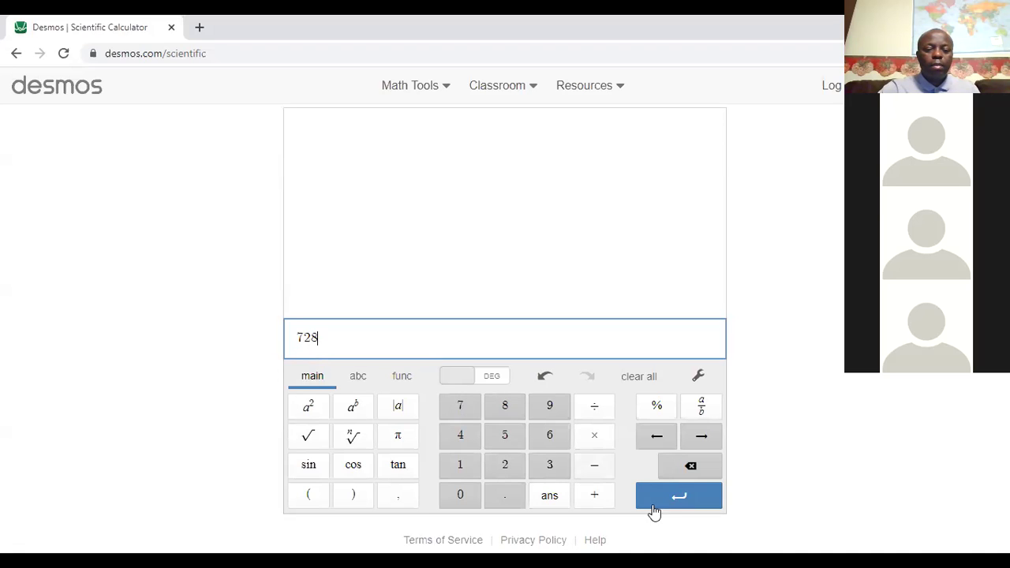
{"action": "left_click", "coordinate": [595, 499]}
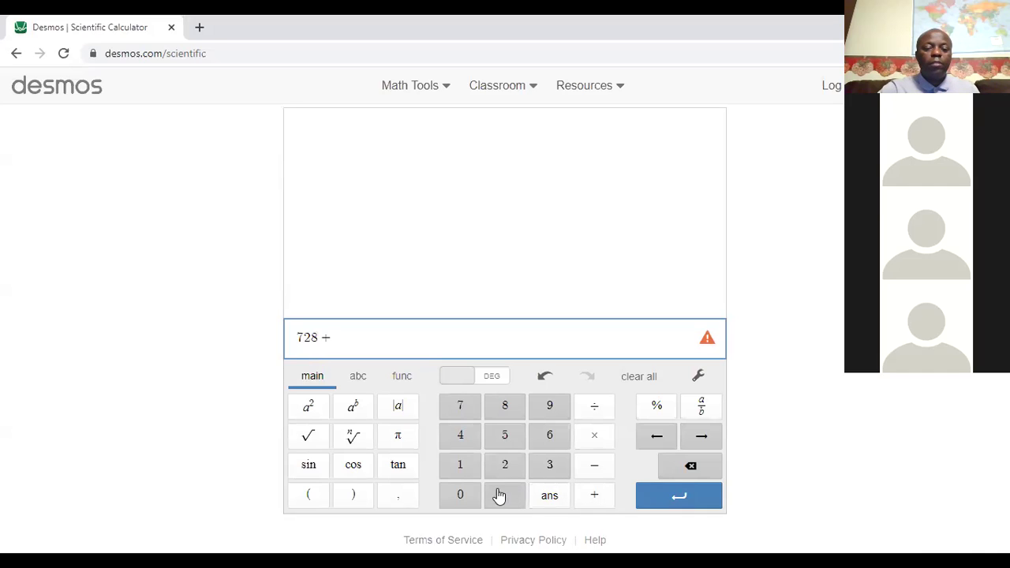
{"action": "left_click", "coordinate": [465, 471]}
{"action": "left_click", "coordinate": [509, 440]}
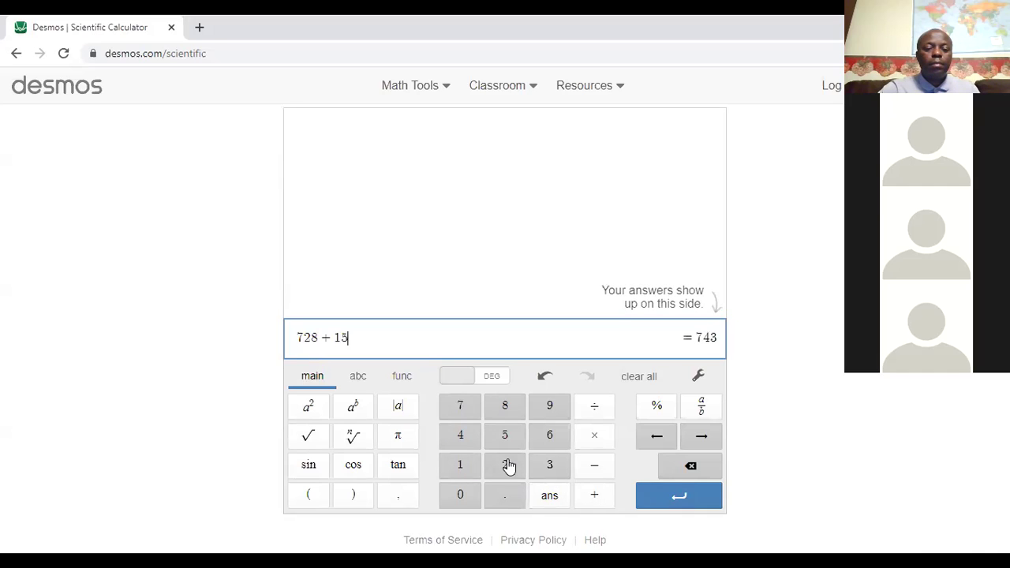
{"action": "left_click", "coordinate": [506, 466]}
{"action": "left_click", "coordinate": [512, 437]}
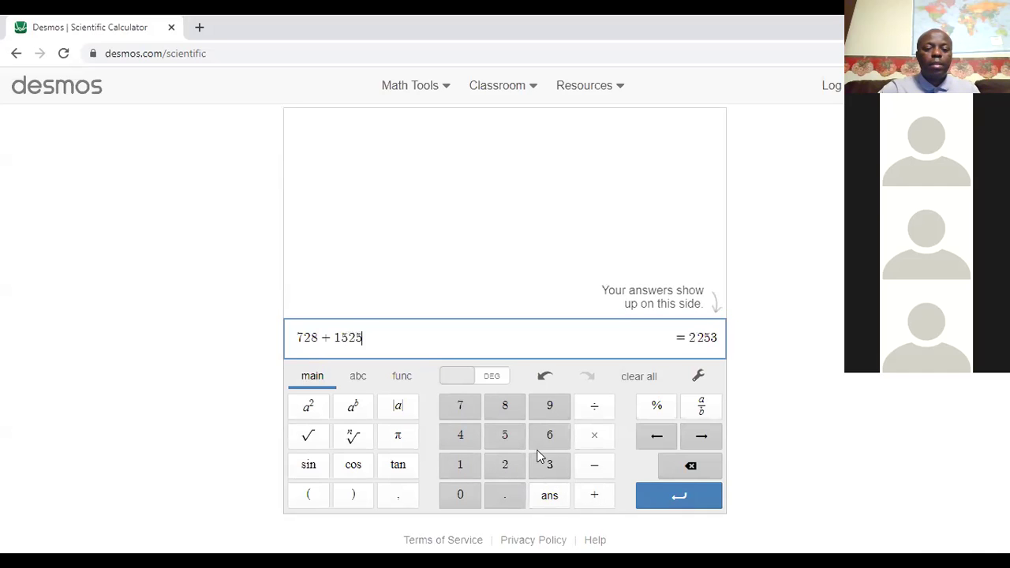
- Extend the sum with the Master's, First professional and Doctoral counts, 604 + 90 + 60, and return to the lecture PDF
{"action": "left_click", "coordinate": [598, 505]}
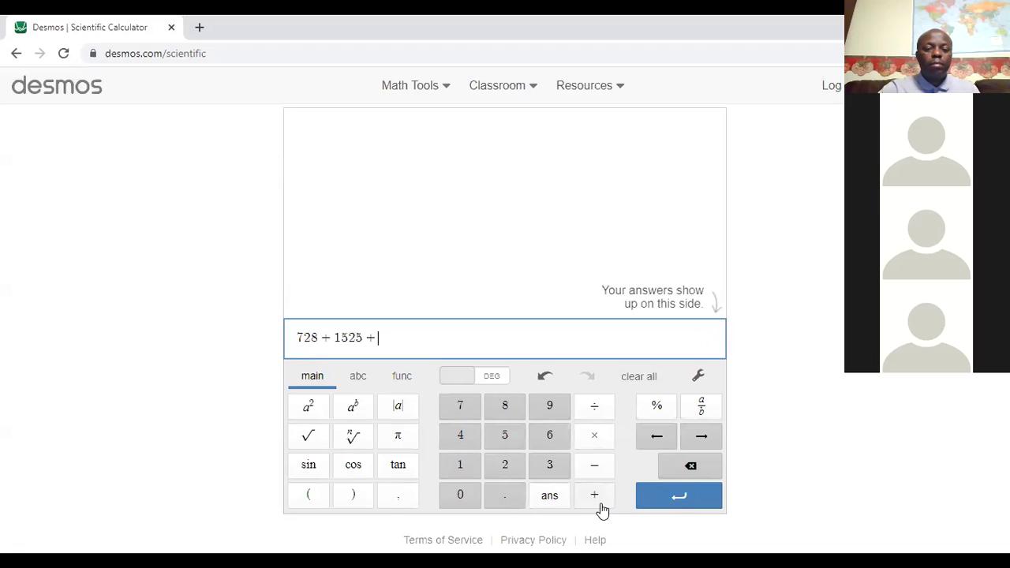
{"action": "left_click", "coordinate": [550, 440]}
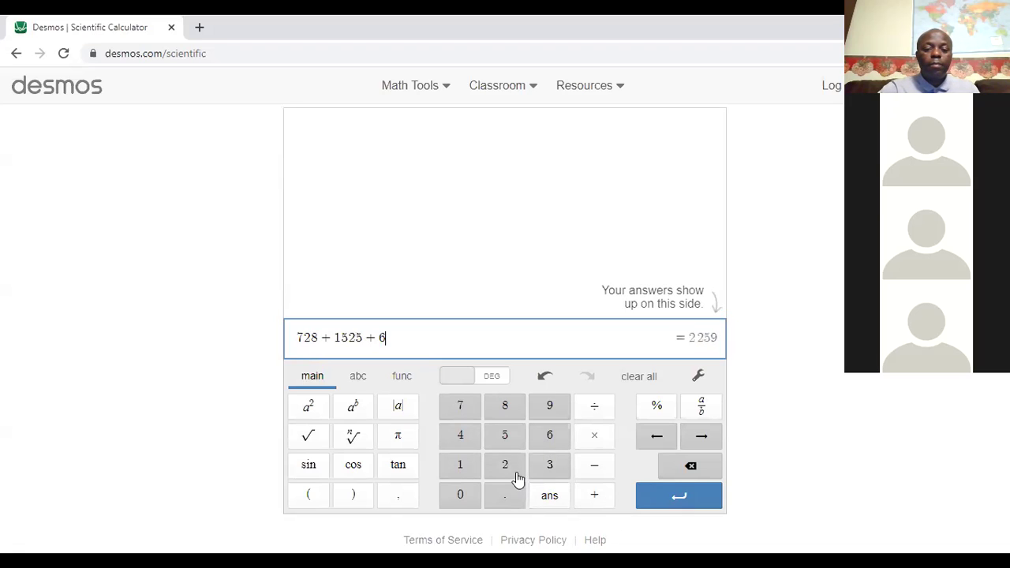
{"action": "left_click", "coordinate": [458, 496]}
{"action": "left_click", "coordinate": [465, 434]}
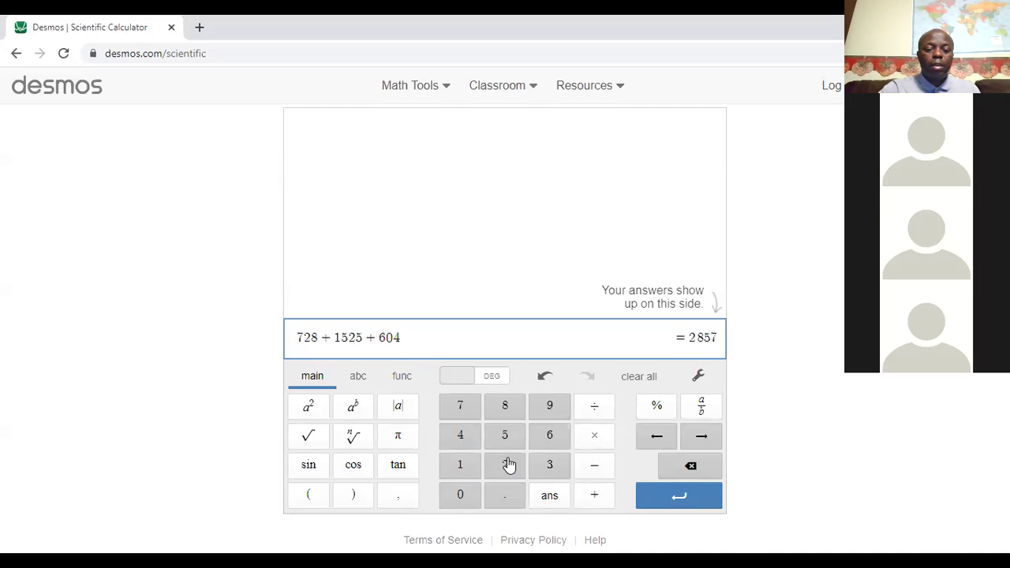
{"action": "left_click", "coordinate": [595, 499]}
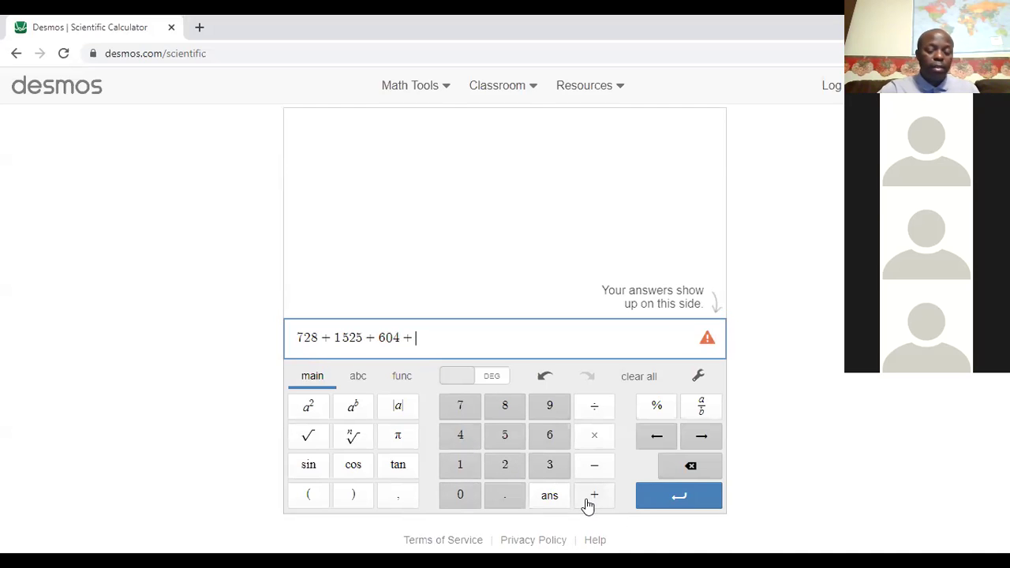
{"action": "left_click", "coordinate": [551, 406]}
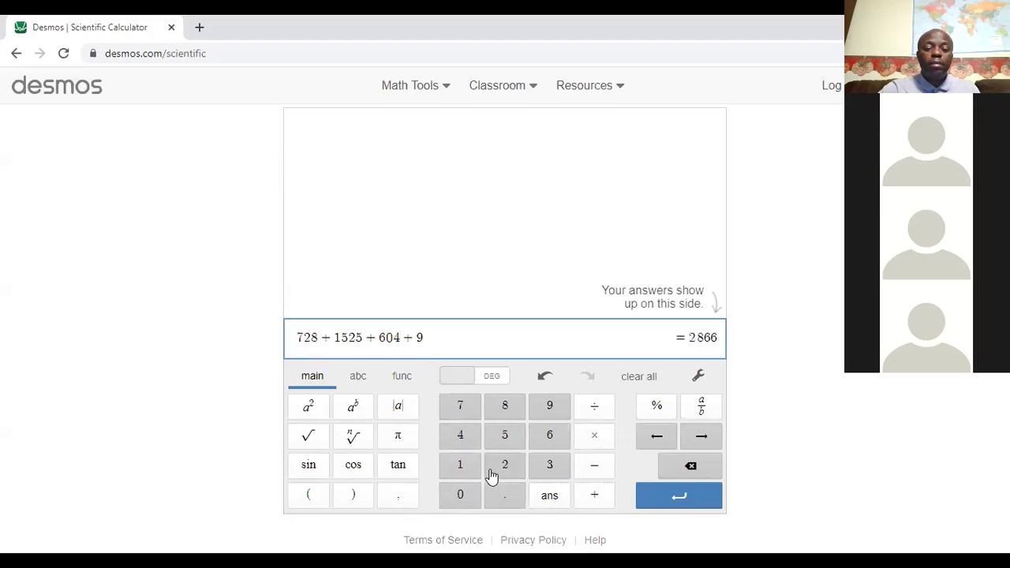
{"action": "left_click", "coordinate": [464, 501]}
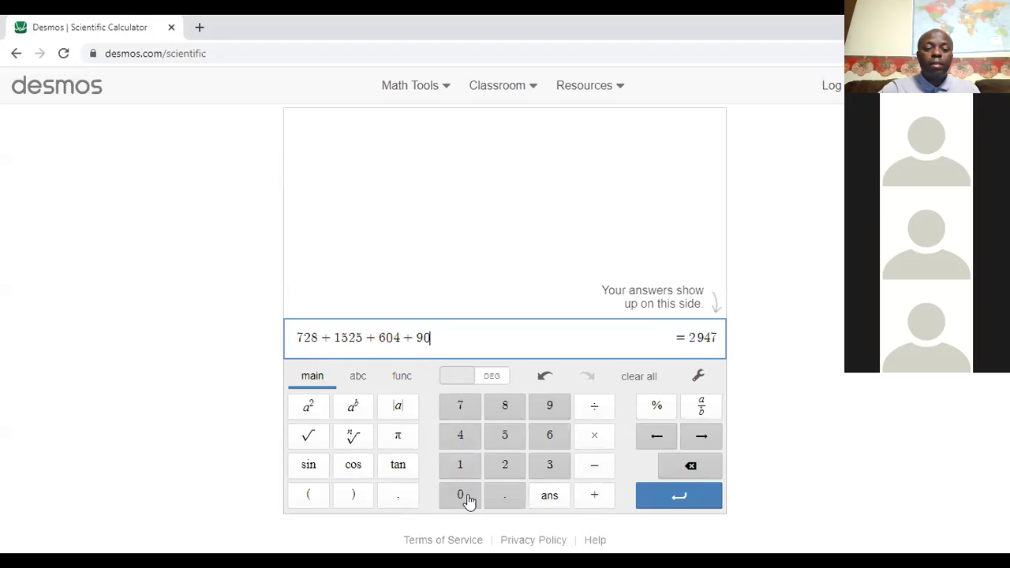
{"action": "left_click", "coordinate": [595, 496]}
{"action": "left_click", "coordinate": [552, 439]}
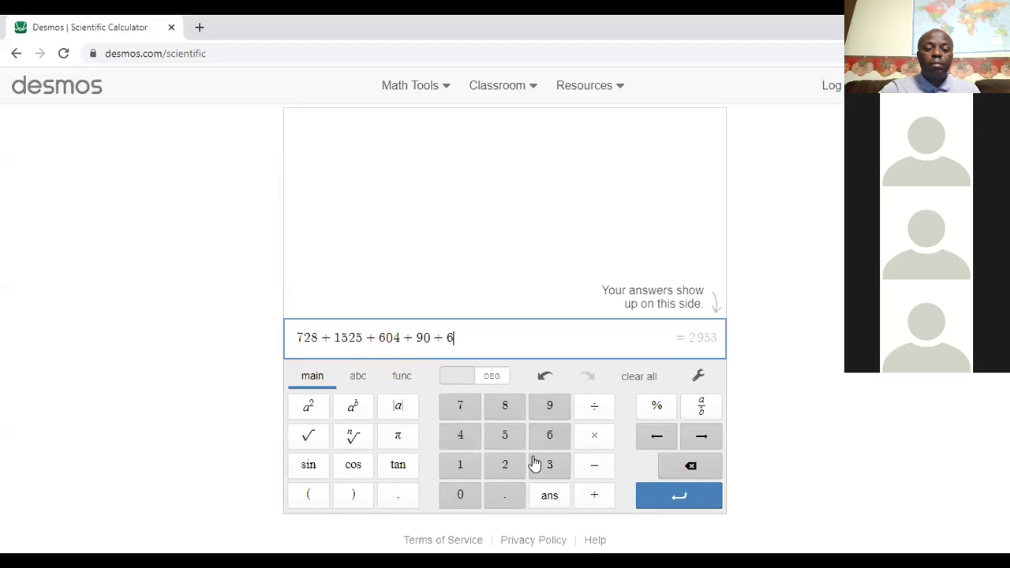
{"action": "left_click", "coordinate": [473, 498]}
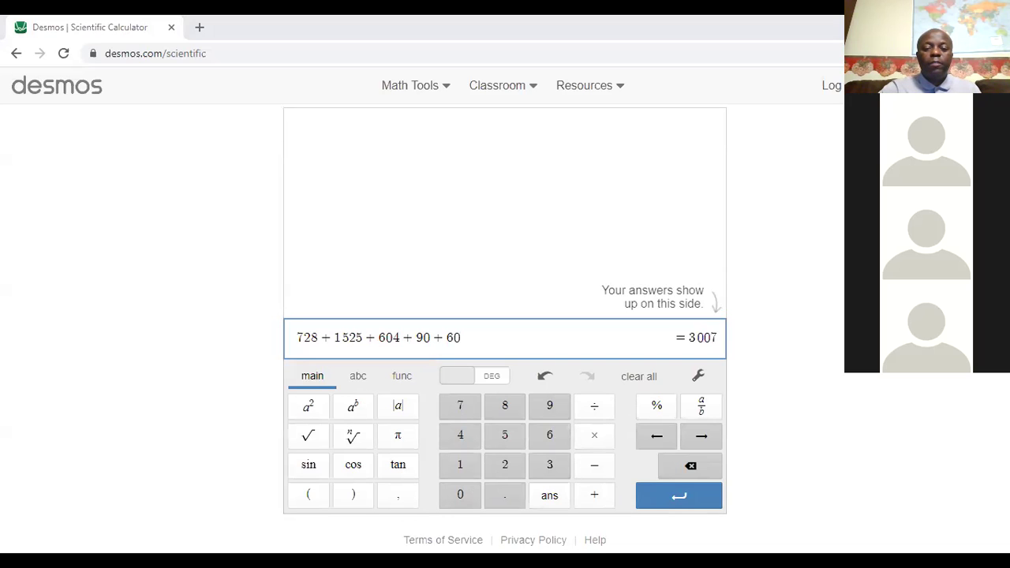
{"action": "key", "text": "alt+Tab"}
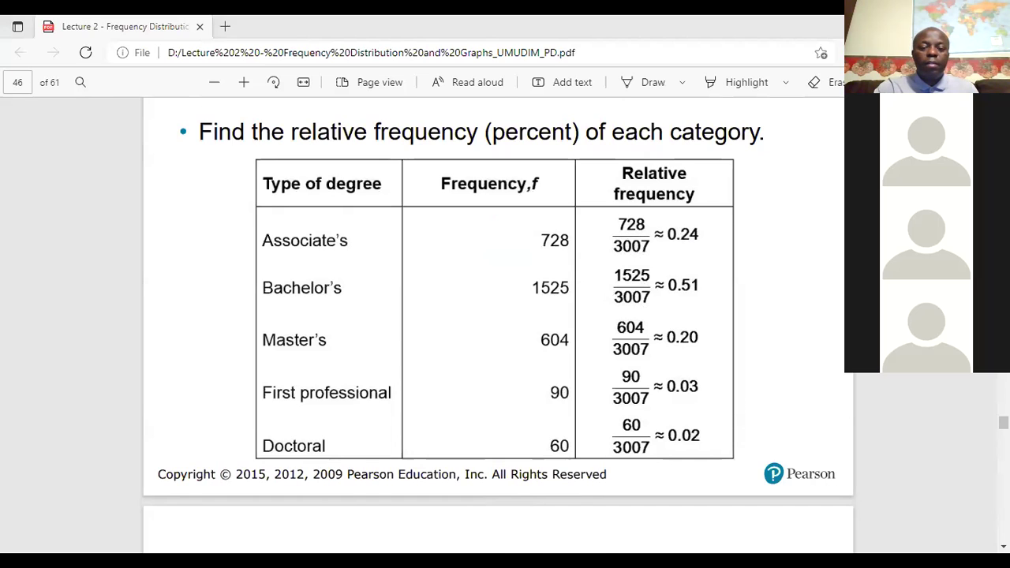
- Switch to Desmos, calculate the Bachelor's relative frequency as 1525 divided by 3007 in place of the sum, and return to the lecture PDF
{"action": "key", "text": "alt+Tab"}
{"action": "left_click", "coordinate": [635, 377]}
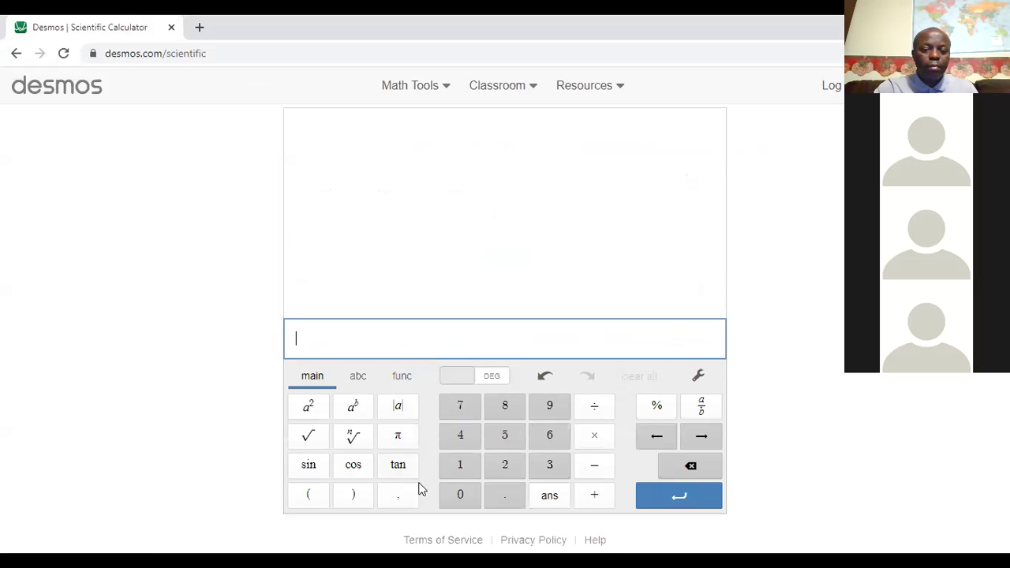
{"action": "left_click", "coordinate": [461, 466]}
{"action": "left_click", "coordinate": [498, 442]}
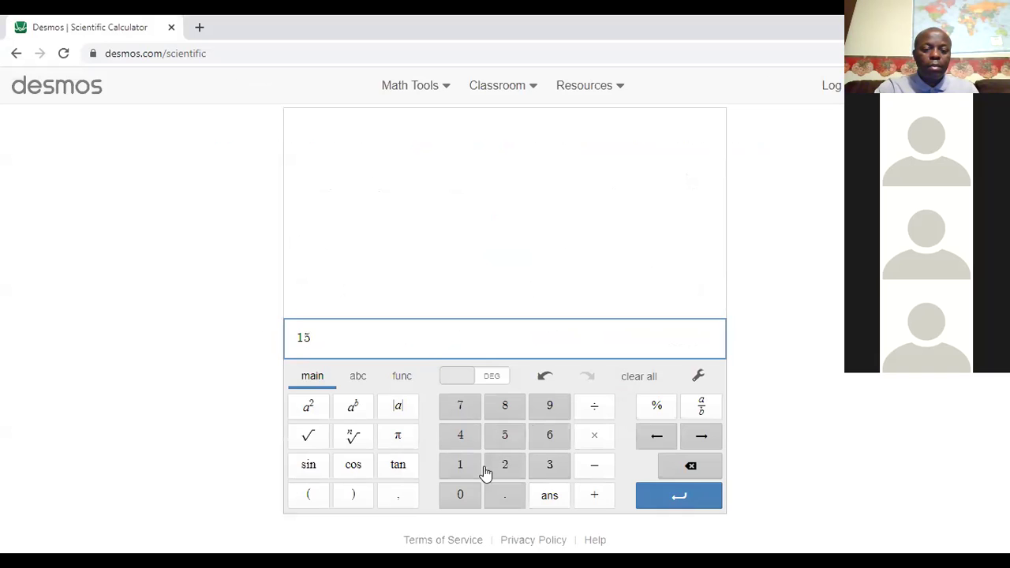
{"action": "left_click", "coordinate": [505, 464]}
{"action": "left_click", "coordinate": [506, 439]}
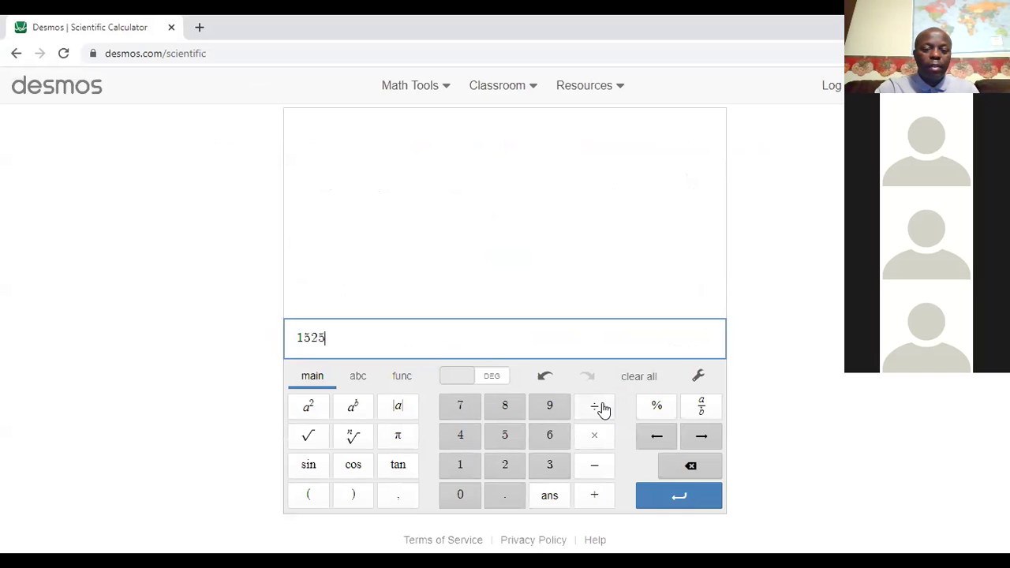
{"action": "left_click", "coordinate": [602, 409]}
{"action": "left_click", "coordinate": [562, 467]}
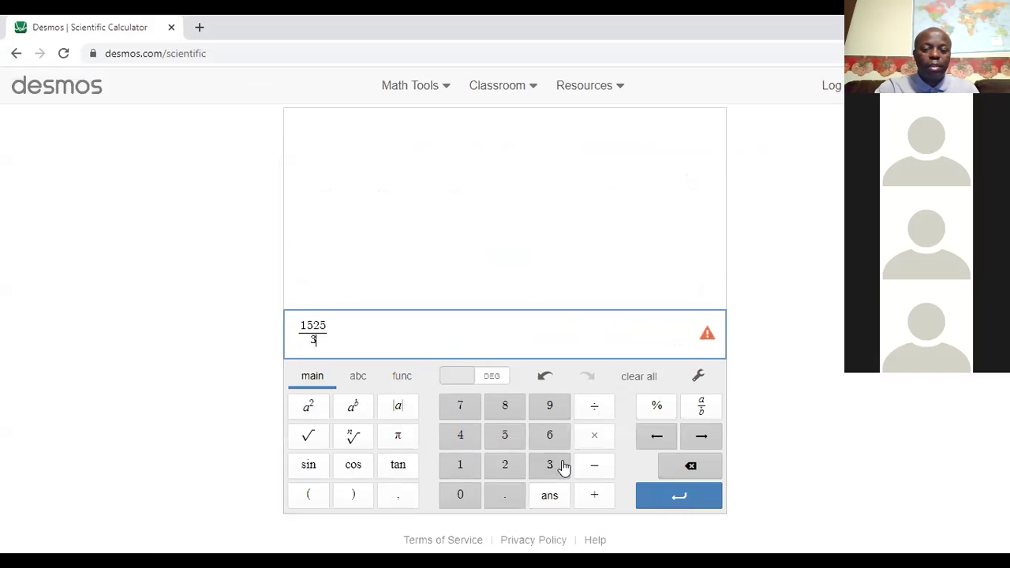
{"action": "left_click", "coordinate": [454, 495]}
{"action": "left_click", "coordinate": [457, 495]}
{"action": "left_click", "coordinate": [461, 406]}
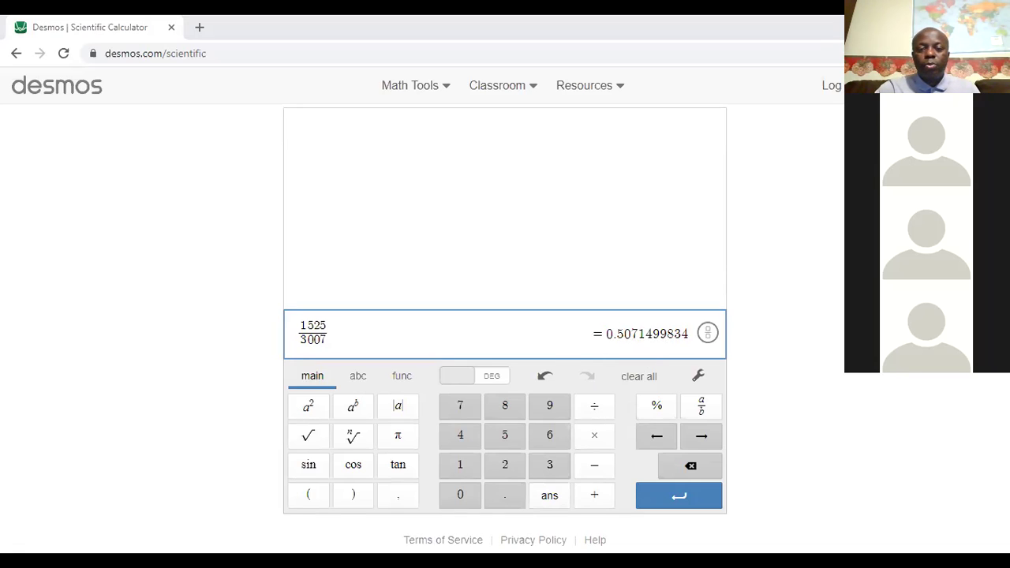
{"action": "key", "text": "alt+Tab"}
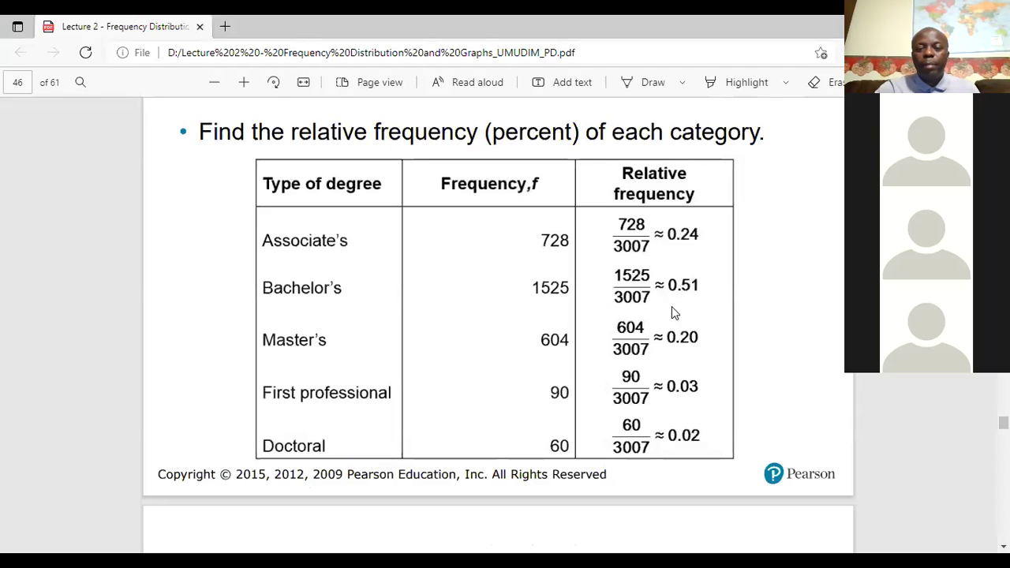
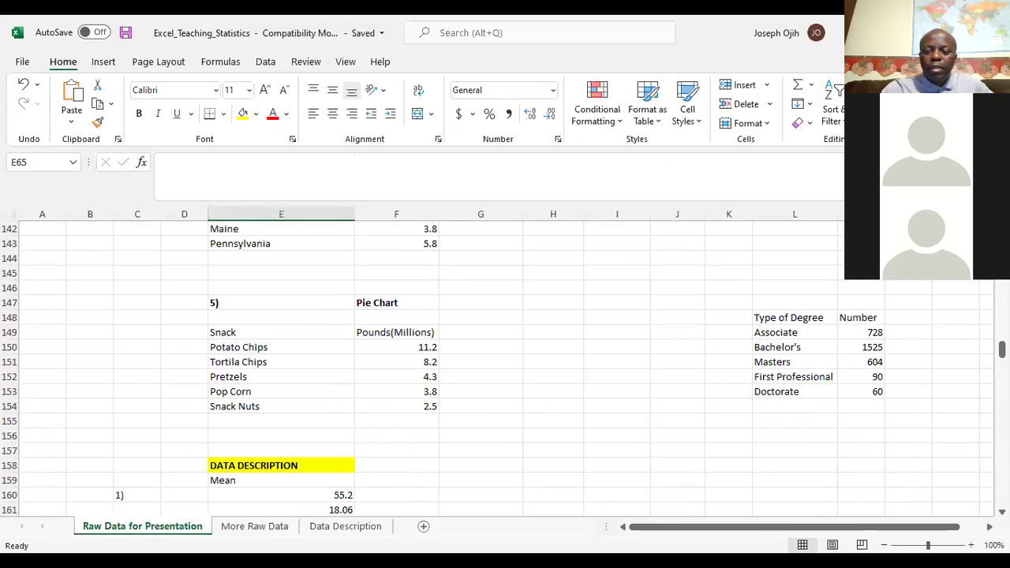
- In the Excel_Teaching_Statistics workbook, examine the Type of Degree table on the Raw Data for Presentation sheet at 120% zoom
{"action": "left_click", "coordinate": [879, 425]}
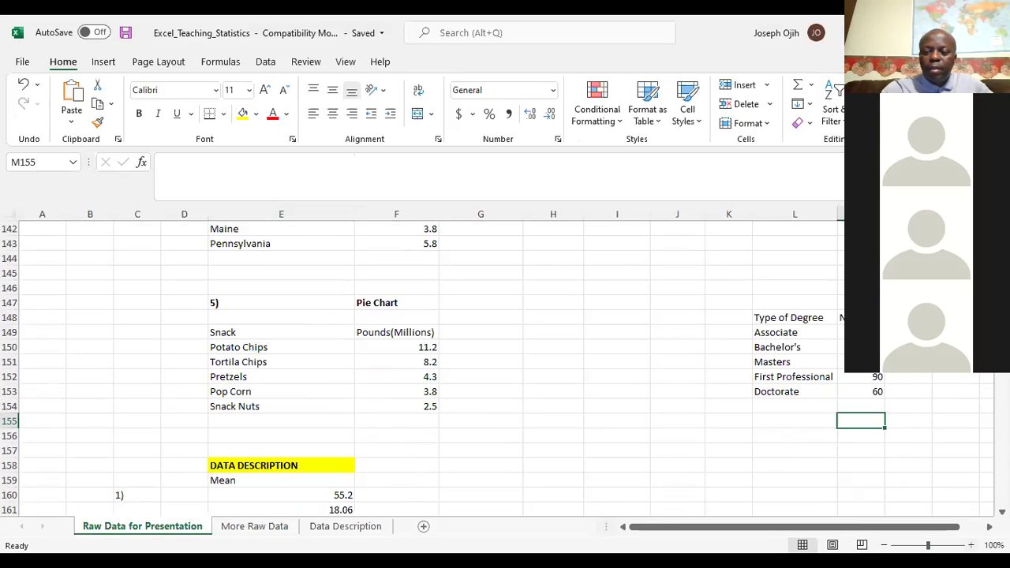
{"action": "left_click", "coordinate": [971, 545]}
{"action": "left_click", "coordinate": [971, 544]}
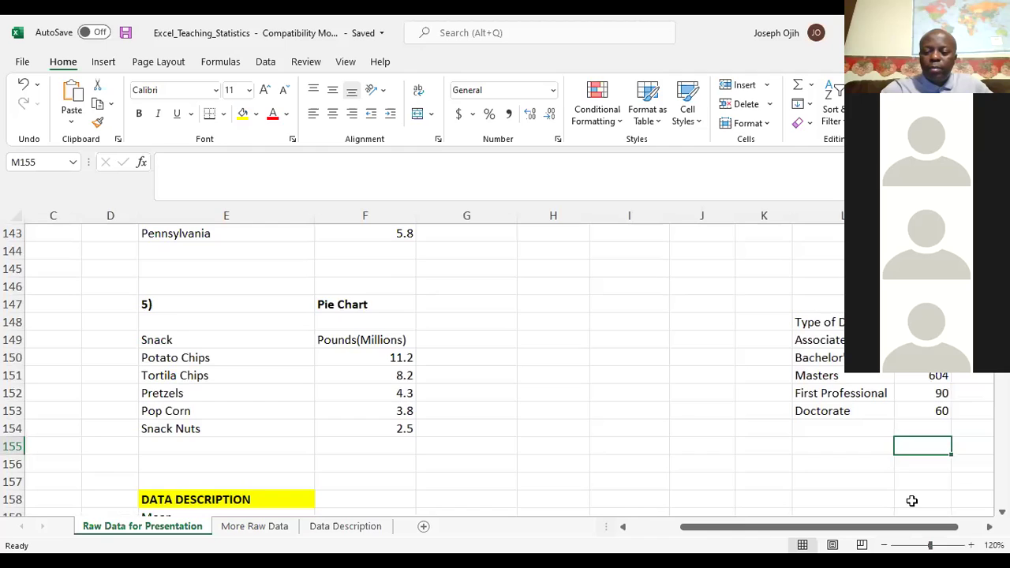
{"action": "key", "text": "Right"}
{"action": "key", "text": "Right"}
{"action": "key", "text": "Right"}
{"action": "key", "text": "Right"}
{"action": "key", "text": "Right"}
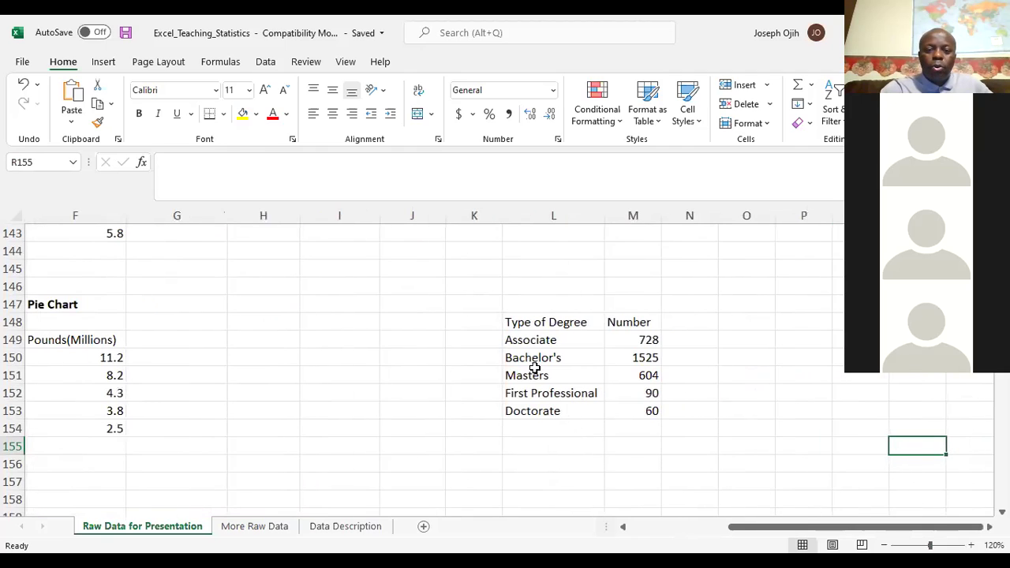
{"action": "left_click_drag", "start_coordinate": [519, 340], "coordinate": [613, 411]}
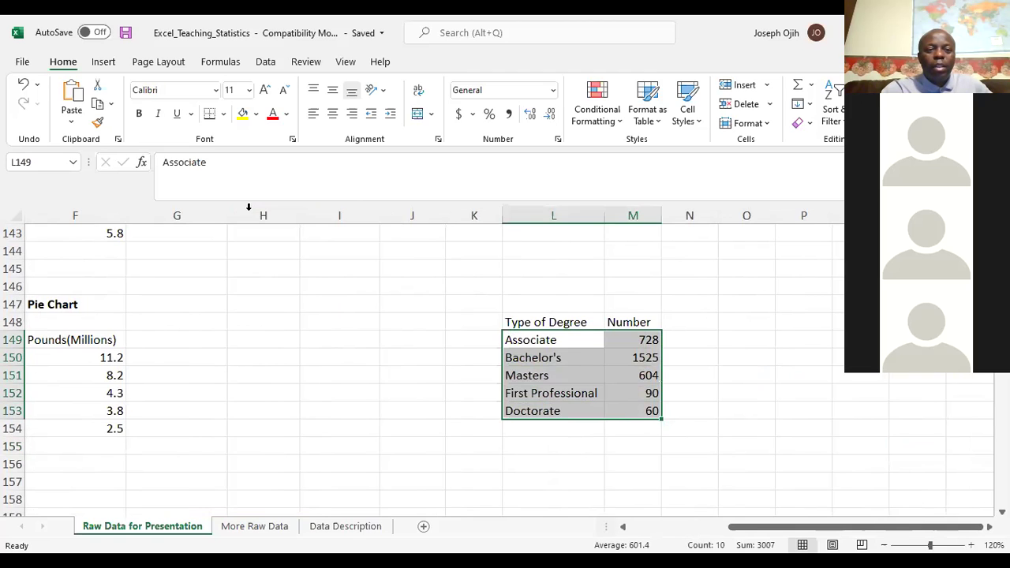
{"action": "left_click", "coordinate": [103, 61]}
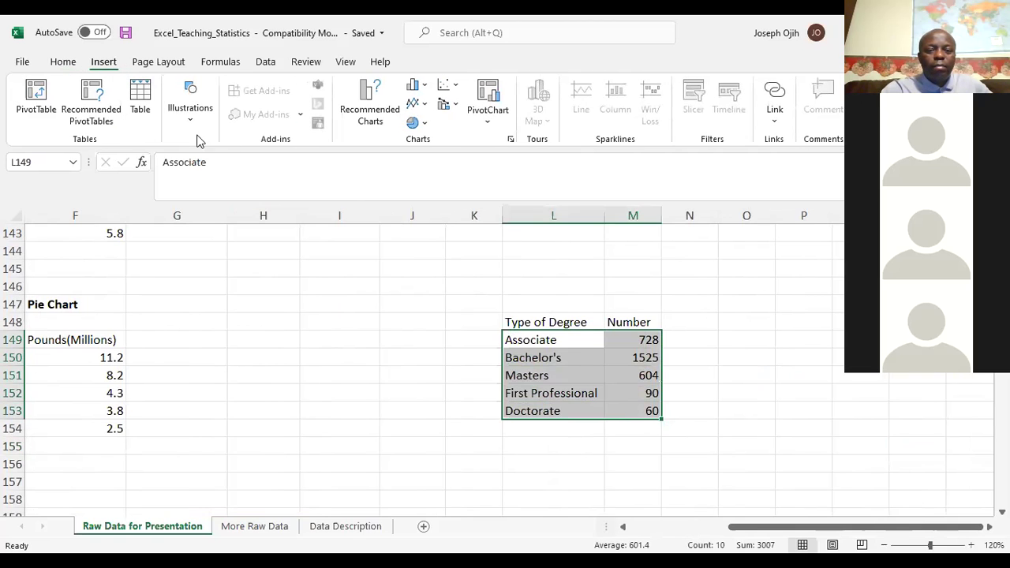
{"action": "left_click", "coordinate": [420, 131]}
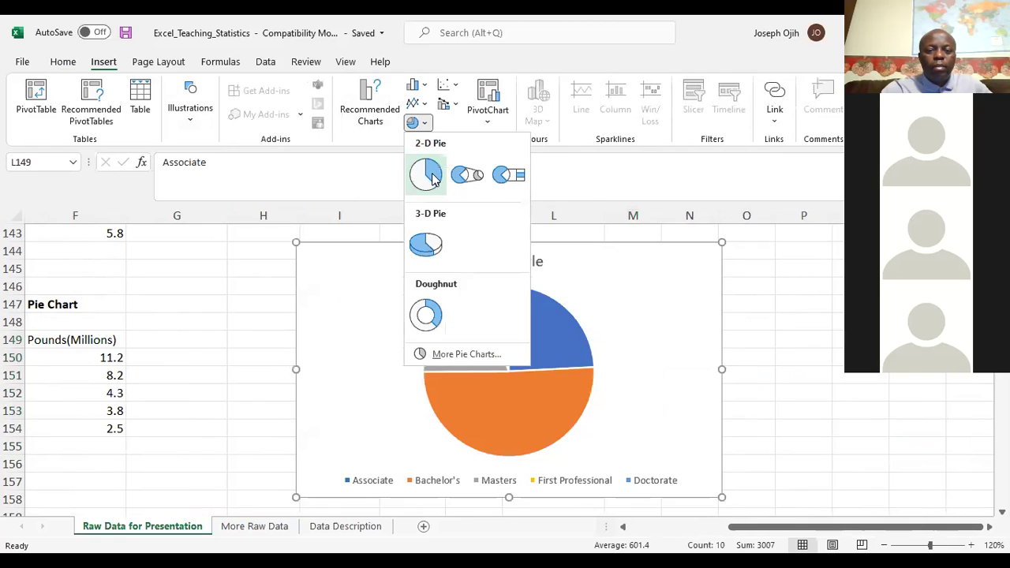
{"action": "left_click_drag", "start_coordinate": [433, 178], "coordinate": [450, 246]}
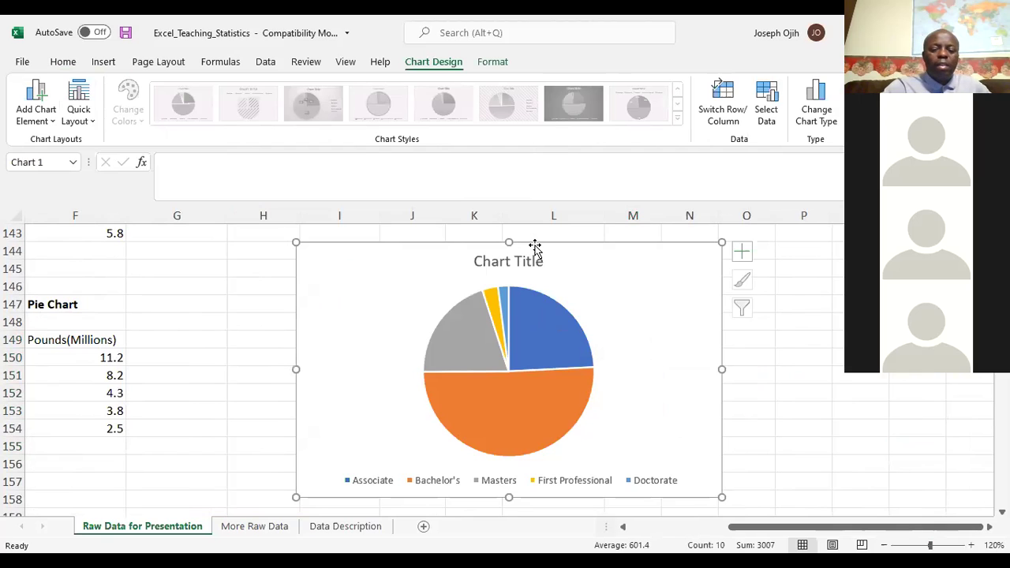
{"action": "key", "text": "ctrl+z"}
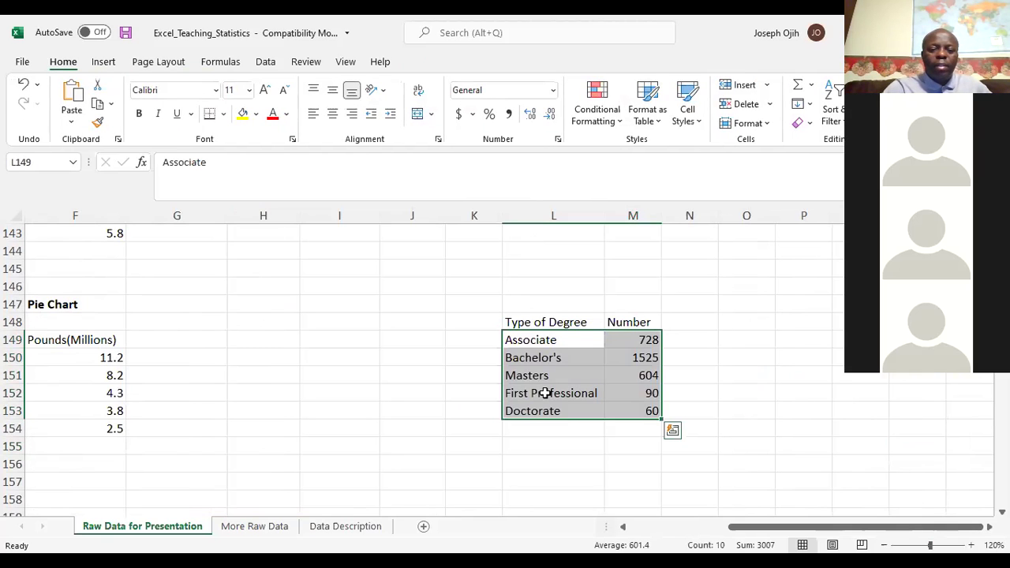
- Copy the Type of Degree table, including its headers, to cell F5 of a new sheet and fit column F to its contents
{"action": "left_click", "coordinate": [544, 393]}
{"action": "left_click_drag", "start_coordinate": [521, 322], "coordinate": [617, 409]}
{"action": "key", "text": "ctrl+c"}
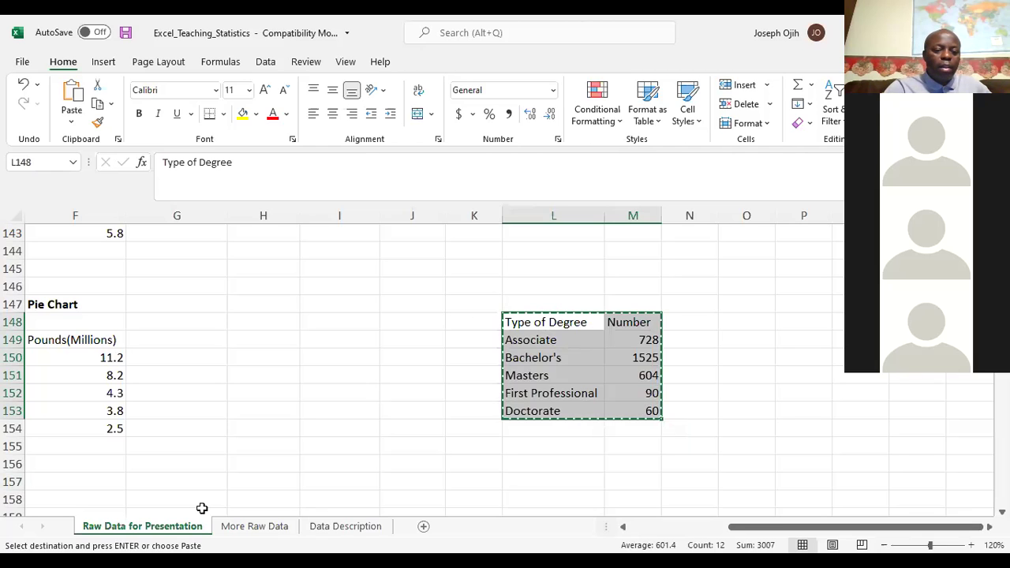
{"action": "left_click", "coordinate": [424, 527]}
{"action": "left_click", "coordinate": [282, 291]}
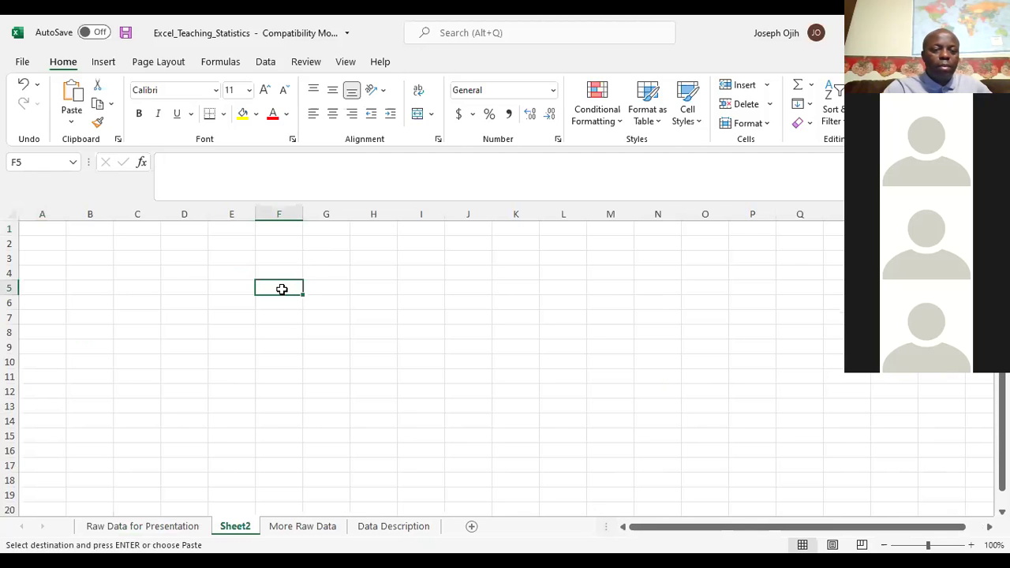
{"action": "key", "text": "ctrl+v"}
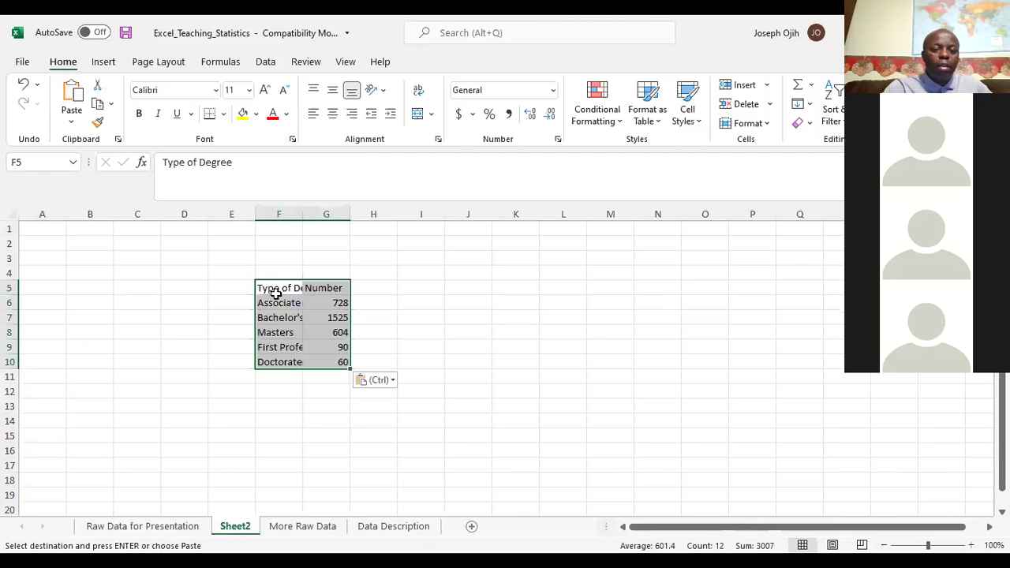
{"action": "left_click", "coordinate": [287, 317]}
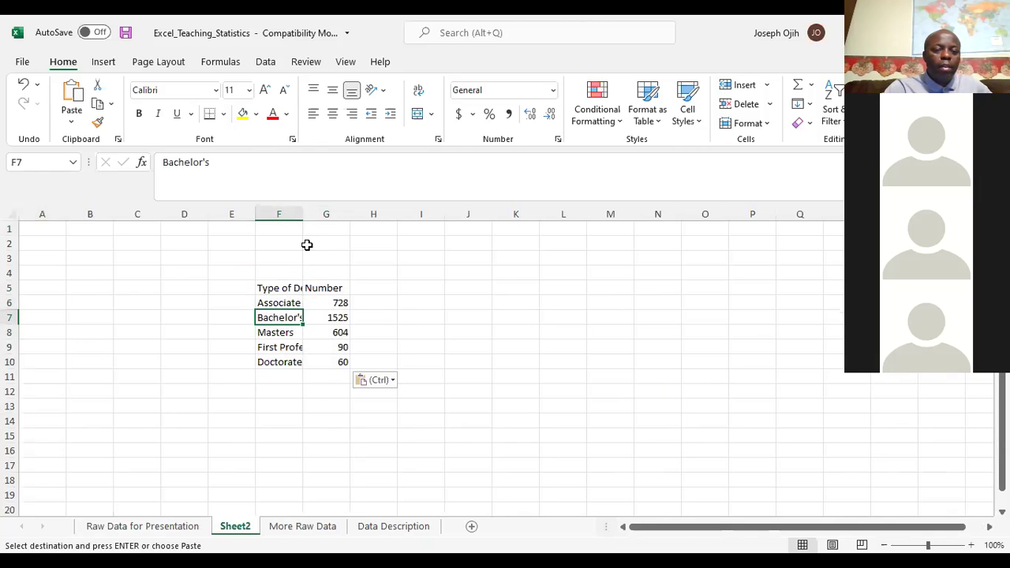
{"action": "double_click", "coordinate": [303, 218]}
- Insert the recommended pie chart from the degree types and counts in F6:G10
{"action": "left_click", "coordinate": [304, 303]}
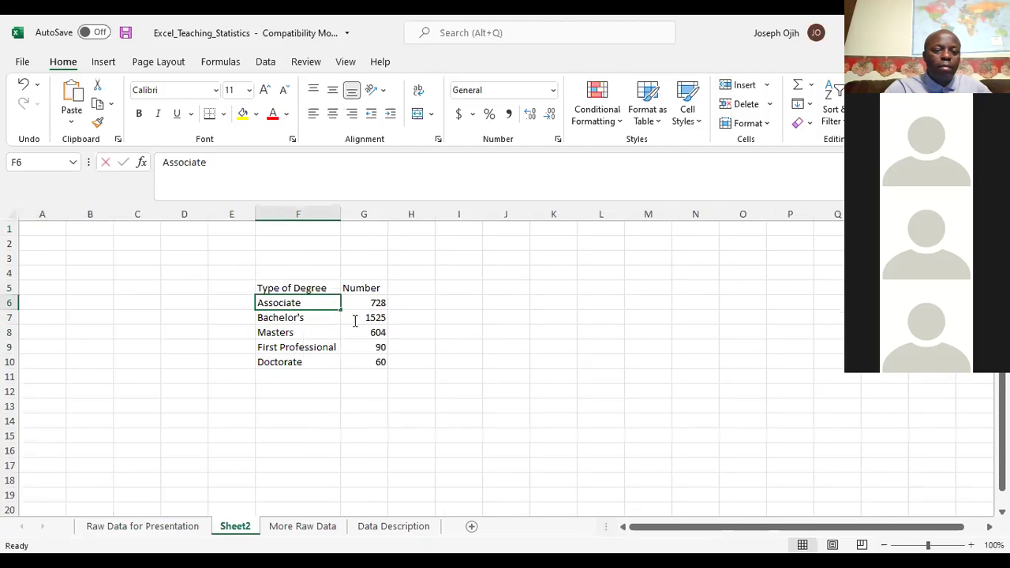
{"action": "left_click", "coordinate": [348, 361]}
{"action": "left_click_drag", "start_coordinate": [318, 303], "coordinate": [372, 362]}
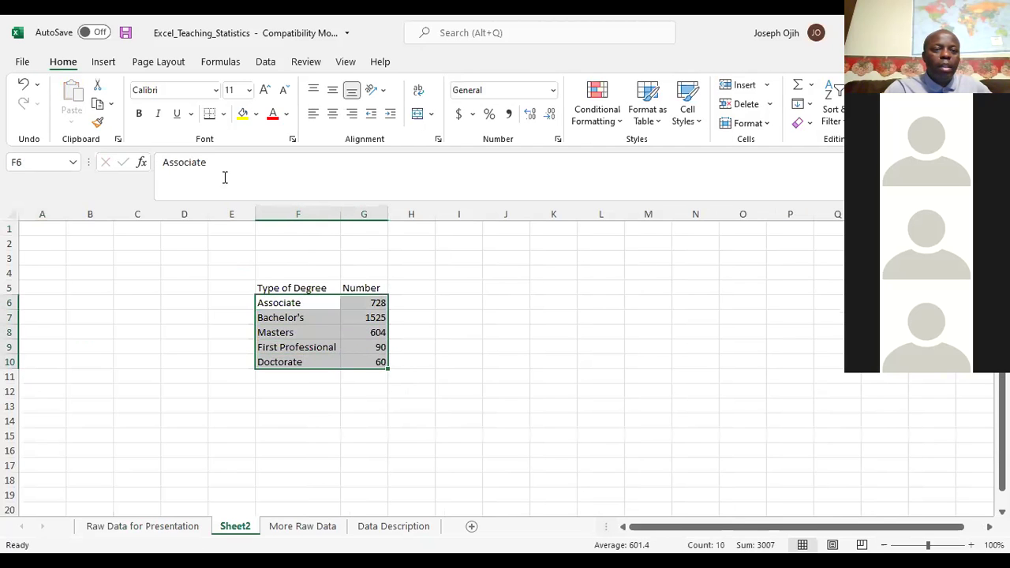
{"action": "left_click", "coordinate": [103, 62]}
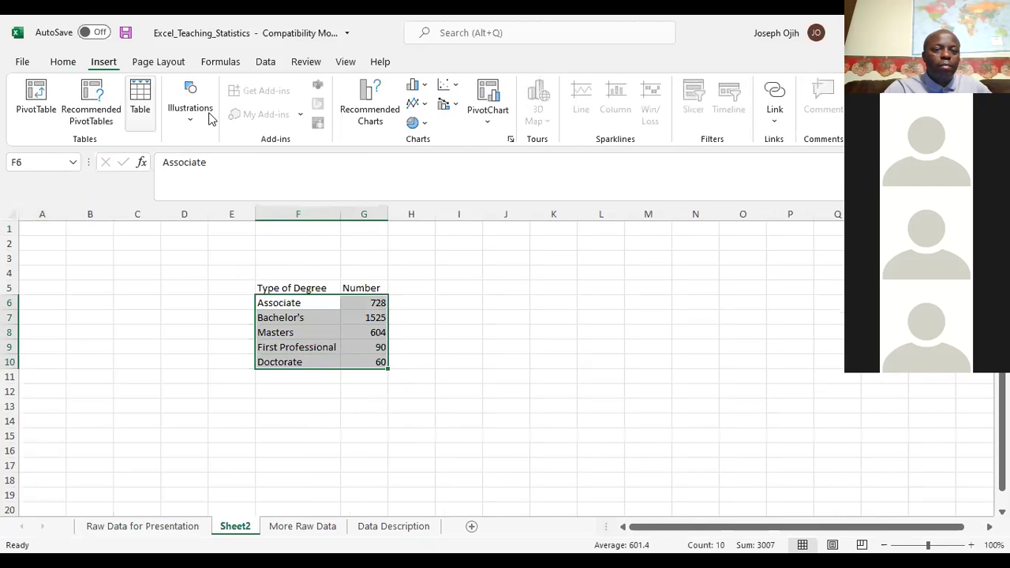
{"action": "left_click", "coordinate": [393, 125]}
{"action": "left_click", "coordinate": [359, 234]}
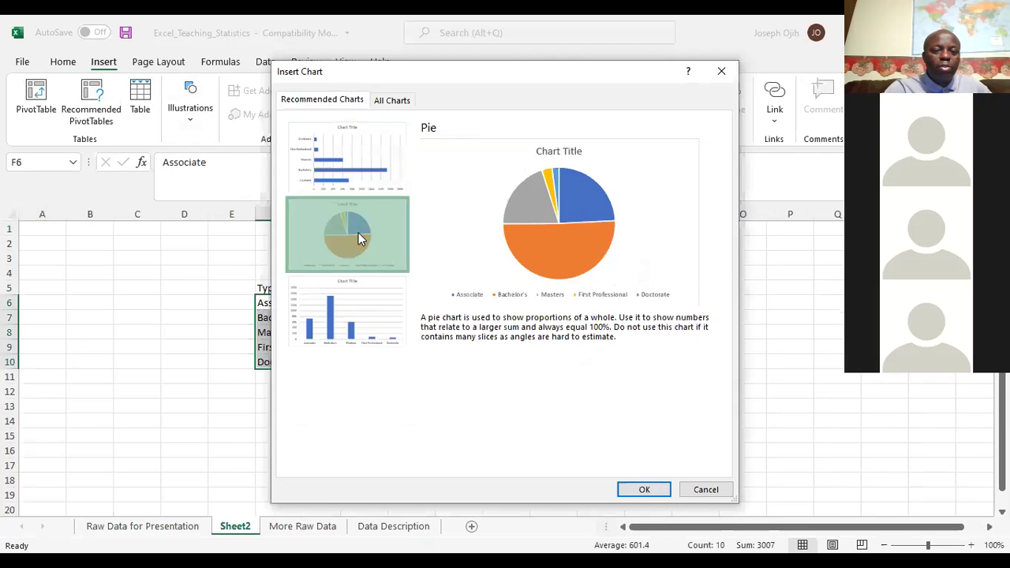
{"action": "left_click", "coordinate": [622, 485]}
- Select the Associate slice of the pie chart and check its value and percentage
{"action": "left_click", "coordinate": [519, 374]}
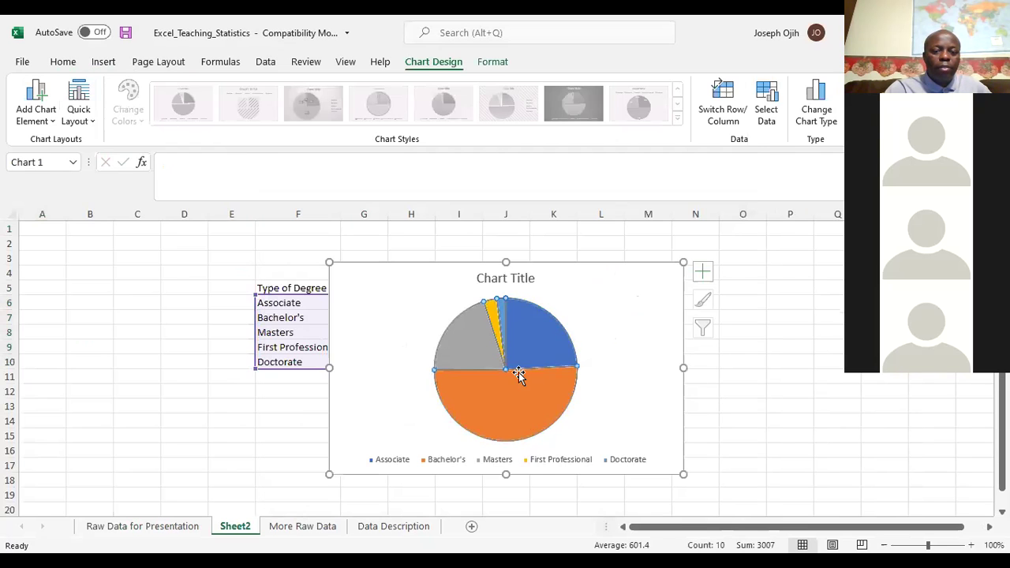
{"action": "left_click", "coordinate": [514, 354]}
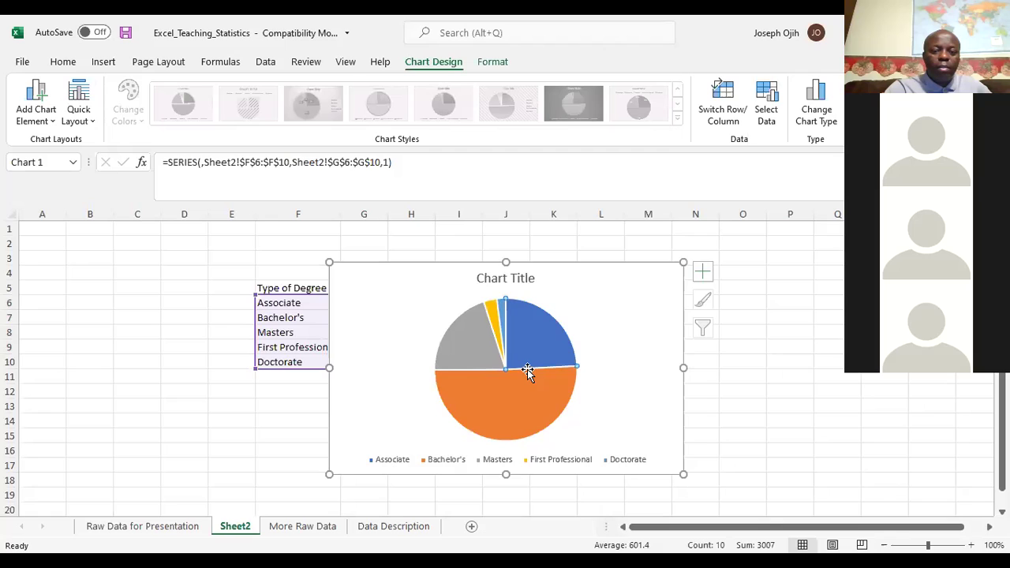
{"action": "scroll", "coordinate": [529, 373], "scroll_direction": "down", "scroll_amount": 2}
{"action": "scroll", "coordinate": [530, 372], "scroll_direction": "up", "scroll_amount": 2}
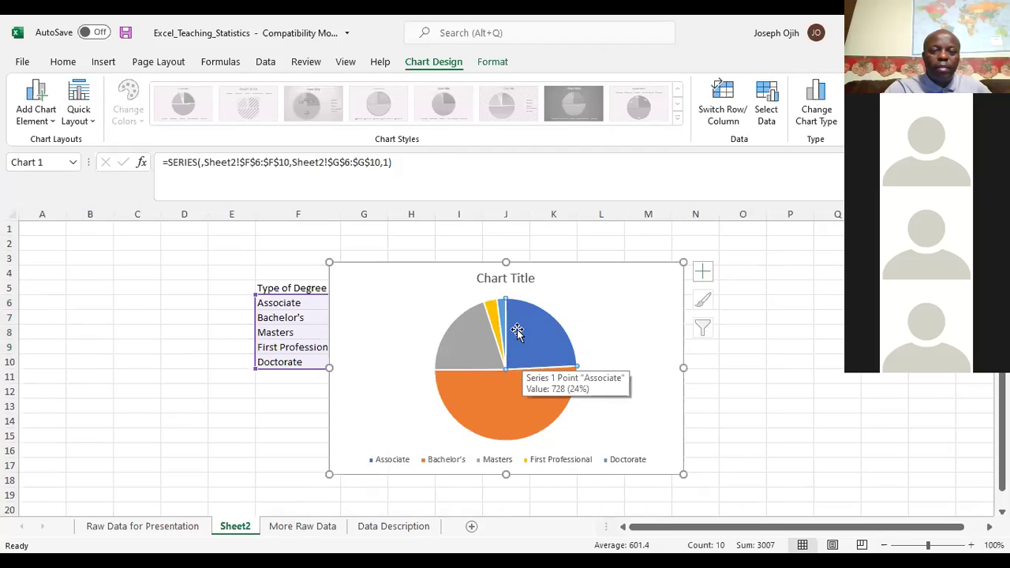
- Open the data series formatting options for the pie chart
{"action": "left_click", "coordinate": [478, 255]}
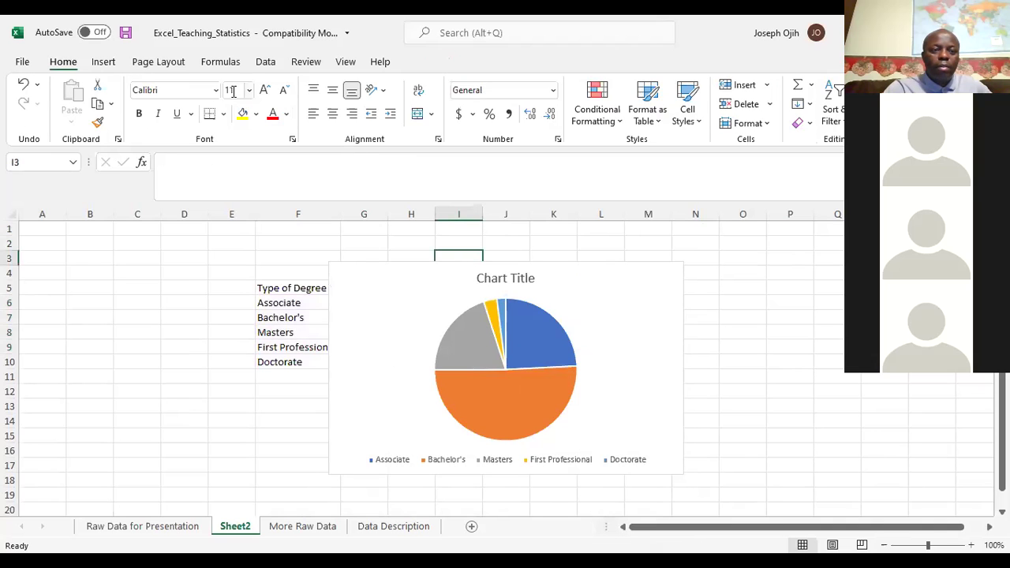
{"action": "left_click", "coordinate": [103, 62]}
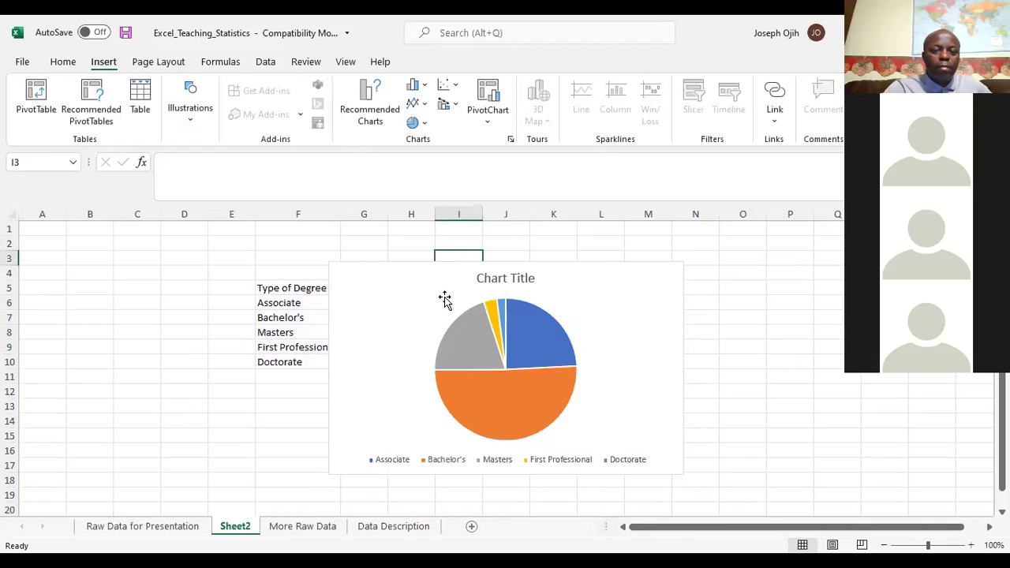
{"action": "left_click", "coordinate": [471, 319]}
{"action": "right_click", "coordinate": [472, 319]}
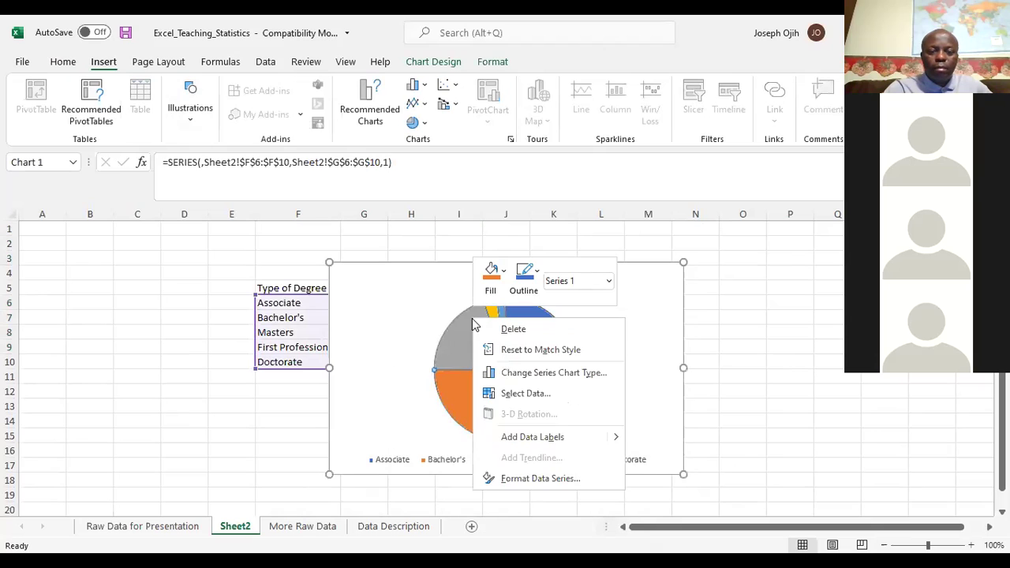
{"action": "left_click", "coordinate": [528, 479]}
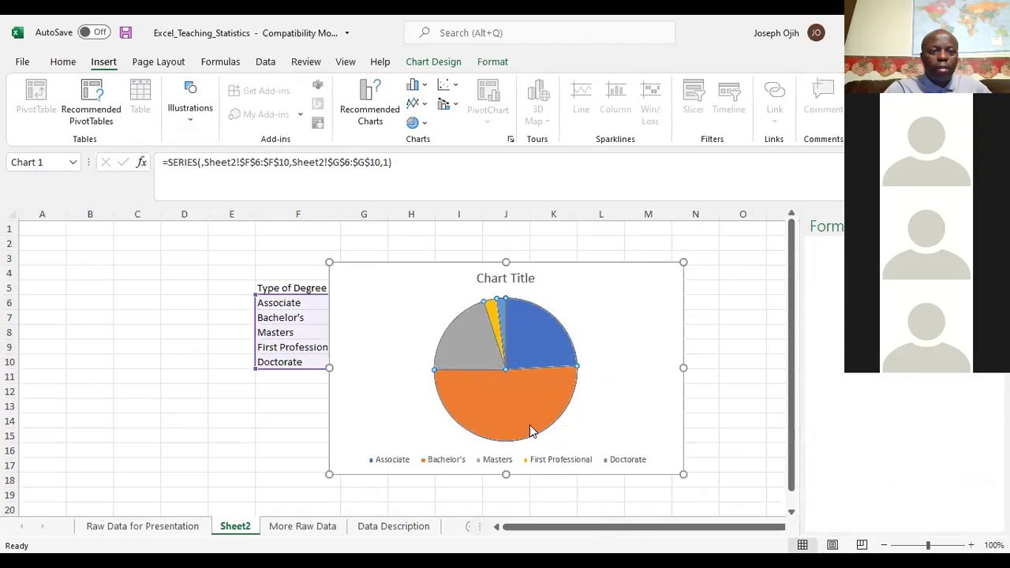
{"action": "right_click", "coordinate": [519, 361]}
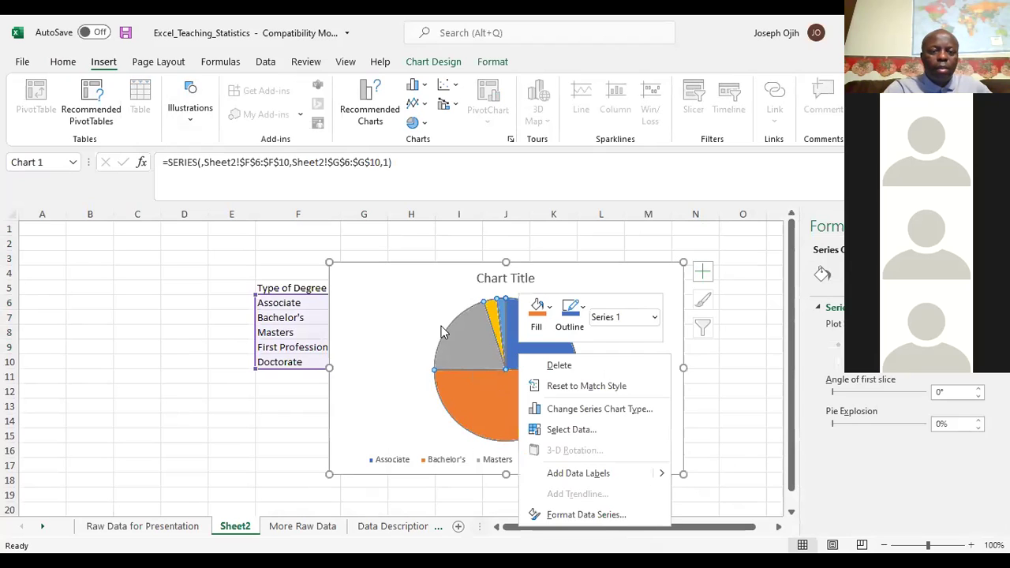
{"action": "key", "text": "Escape"}
- Reposition the pie chart near the degree table and browse its pie chart types and chart element options
{"action": "left_click_drag", "start_coordinate": [433, 261], "coordinate": [240, 333]}
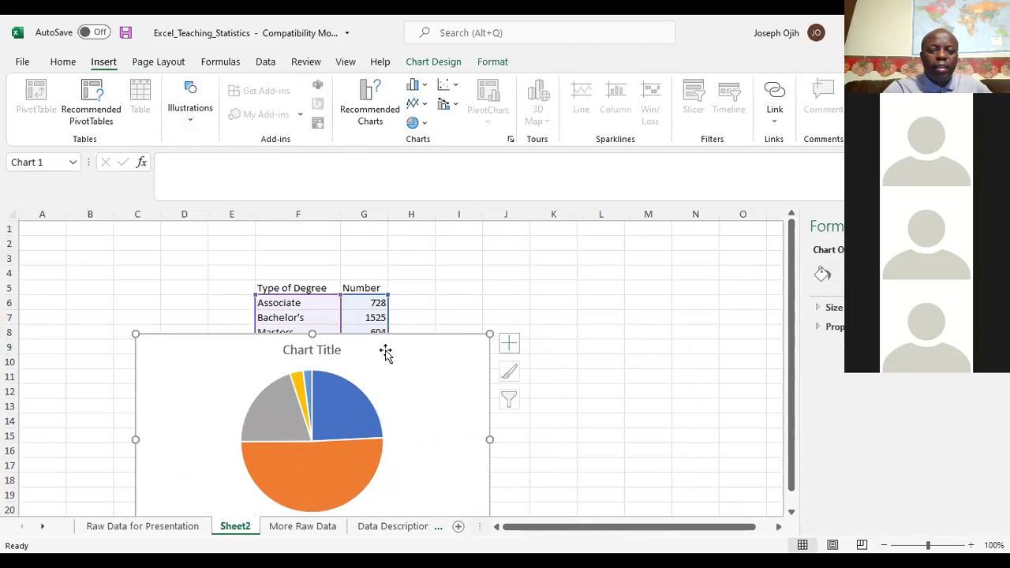
{"action": "left_click", "coordinate": [348, 413]}
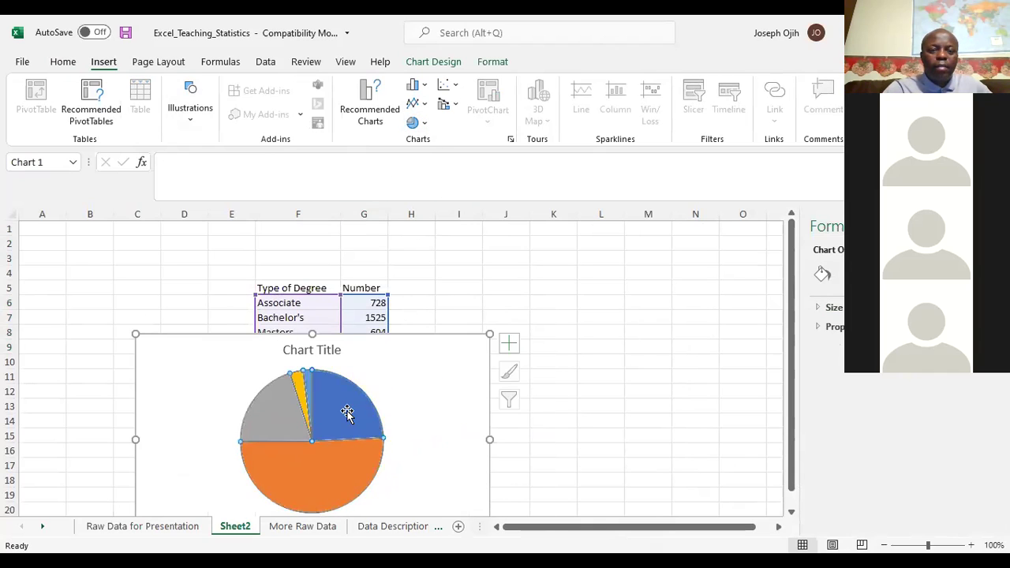
{"action": "left_click", "coordinate": [425, 125]}
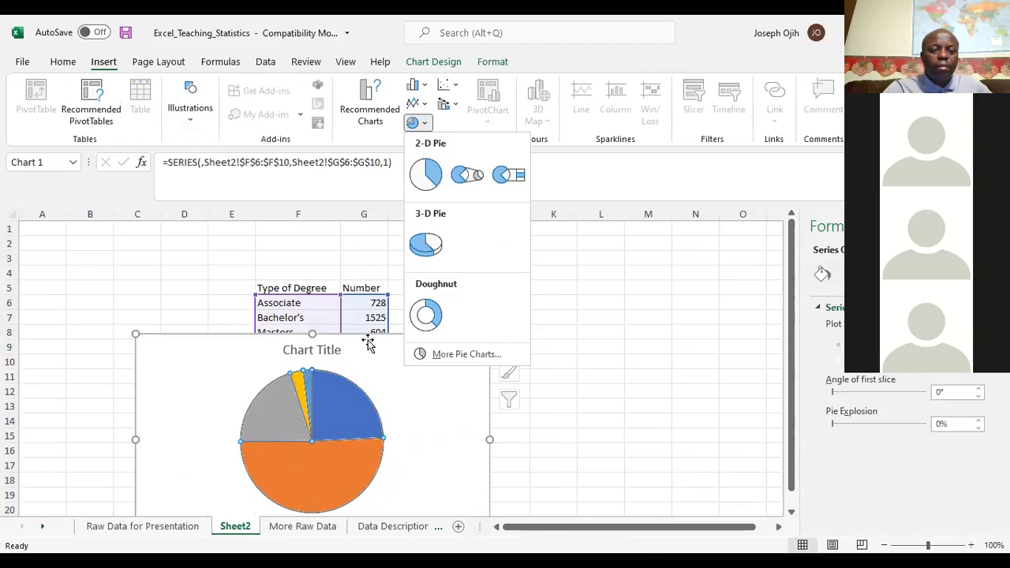
{"action": "left_click", "coordinate": [323, 458]}
{"action": "left_click", "coordinate": [323, 458]}
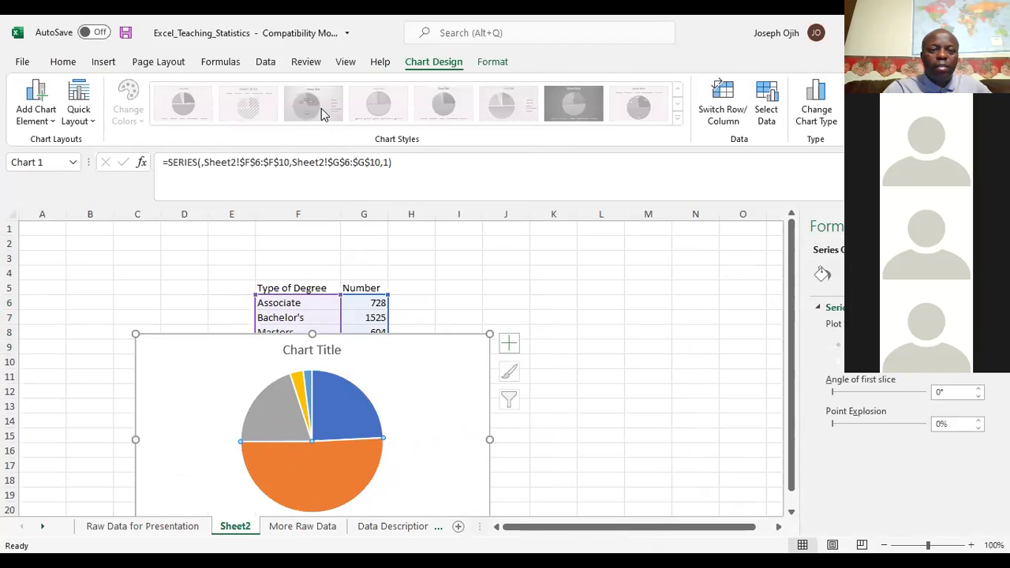
{"action": "left_click", "coordinate": [45, 118]}
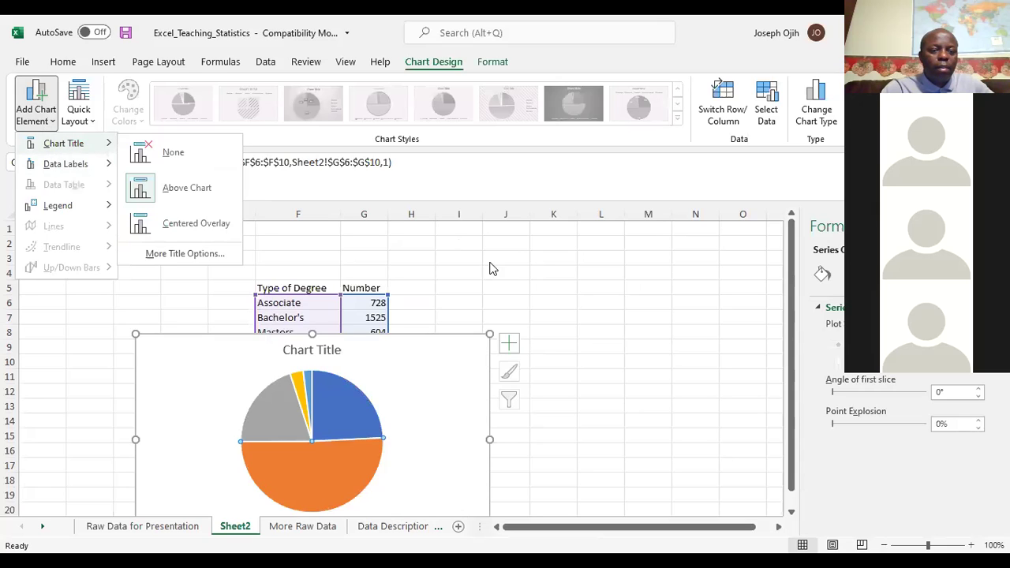
{"action": "left_click", "coordinate": [408, 302]}
{"action": "left_click", "coordinate": [396, 306]}
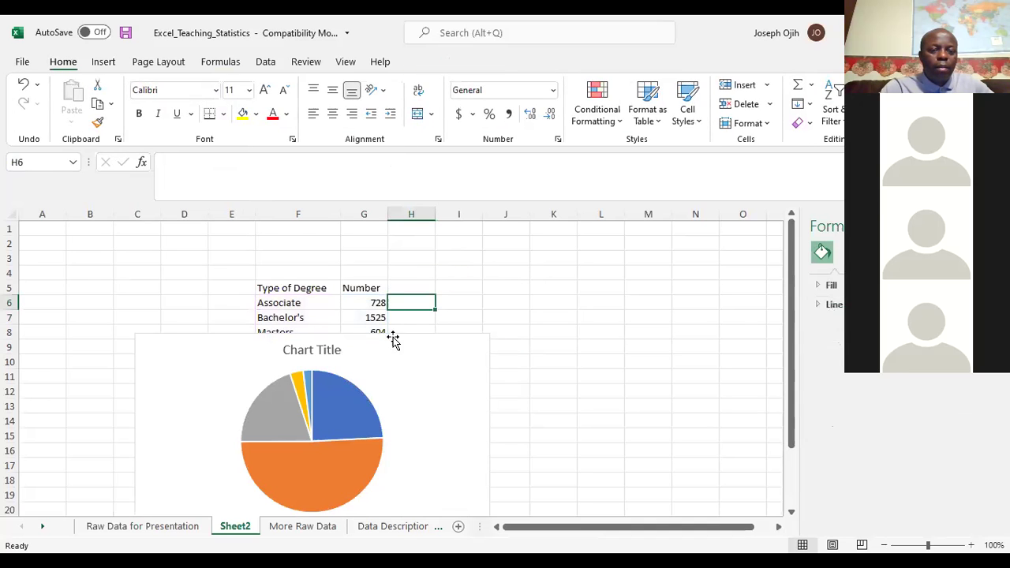
{"action": "left_click_drag", "start_coordinate": [379, 343], "coordinate": [589, 300]}
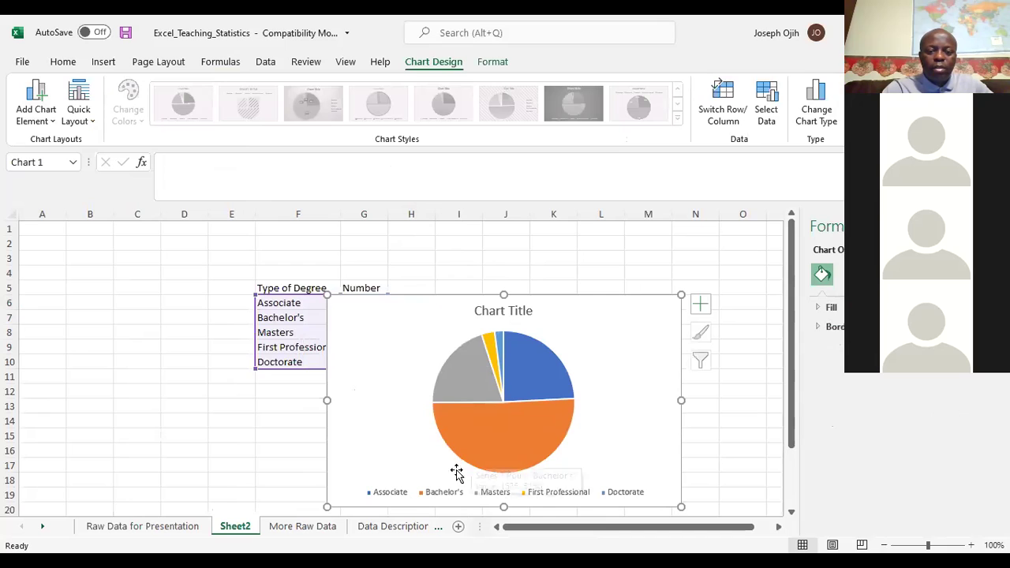
- Check the availability of chart Style 3 for the pie chart and delete the chart from Sheet2
{"action": "left_click", "coordinate": [481, 445]}
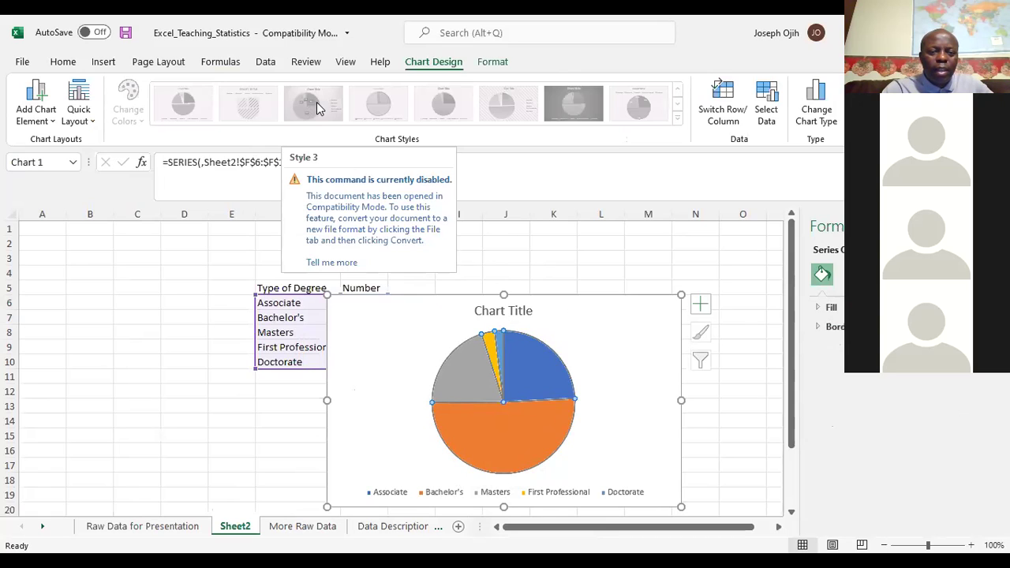
{"action": "left_click", "coordinate": [23, 64]}
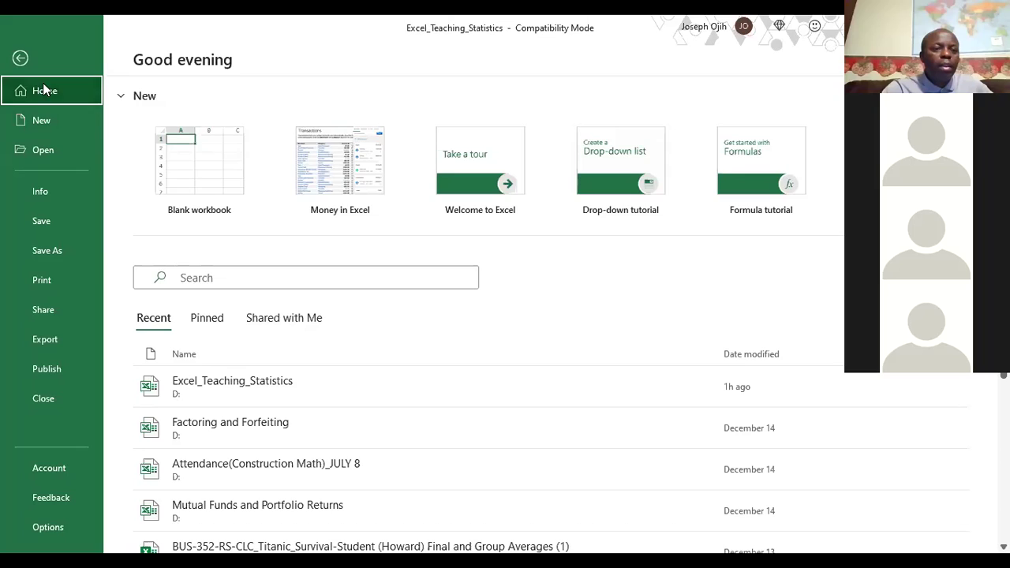
{"action": "left_click", "coordinate": [24, 58]}
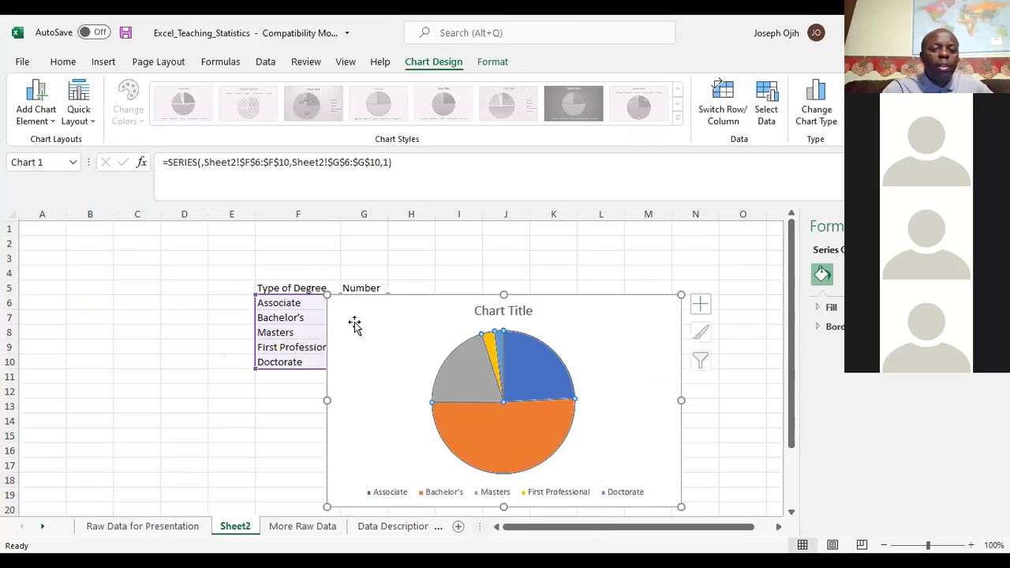
{"action": "left_click", "coordinate": [397, 300]}
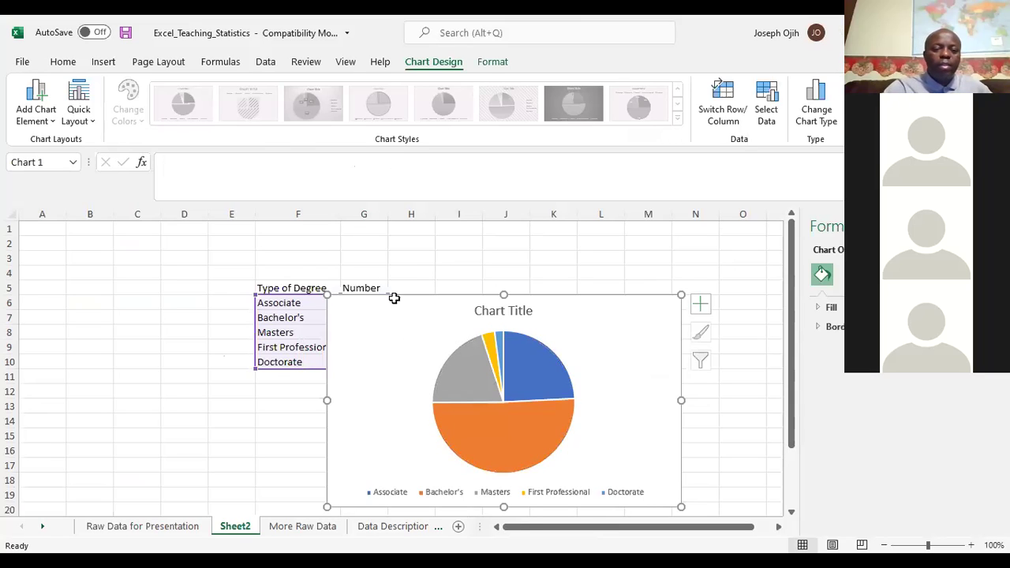
{"action": "key", "text": "Delete"}
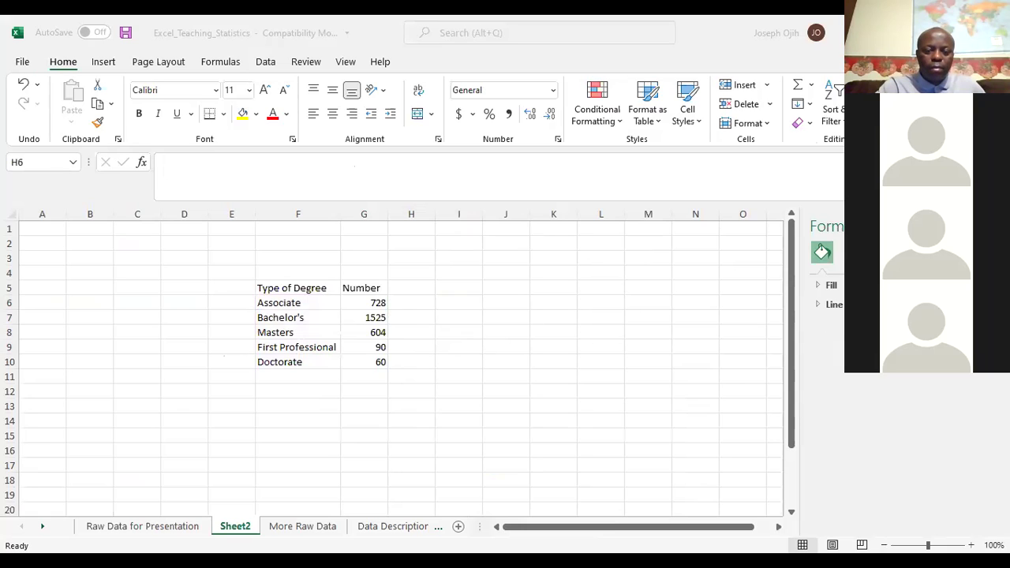
- Copy the Type of Degree table with its headers, F5:G10, to cell G6 of a new workbook
{"action": "left_click_drag", "start_coordinate": [328, 289], "coordinate": [364, 360]}
{"action": "key", "text": "ctrl+c"}
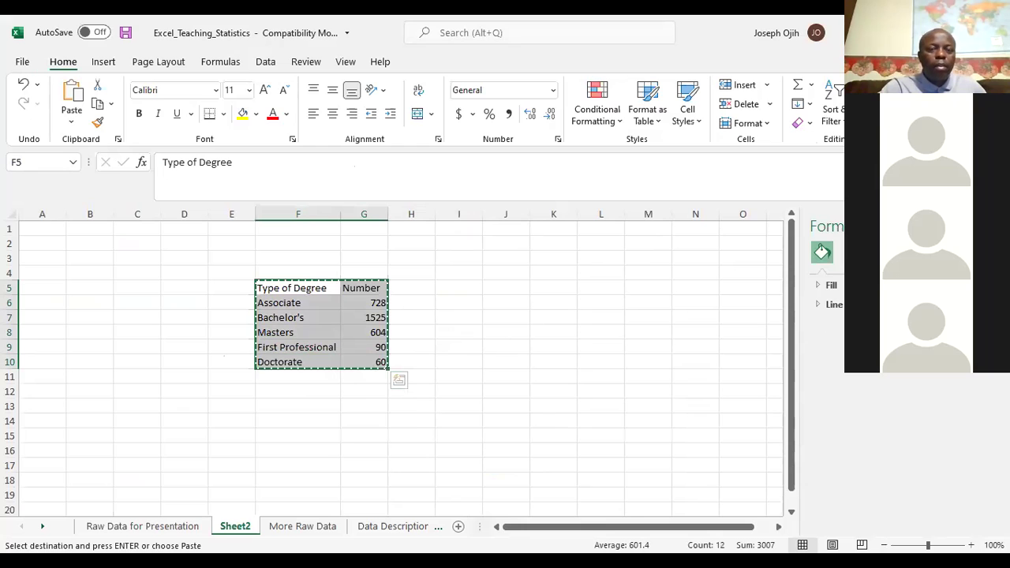
{"action": "key", "text": "alt+Tab"}
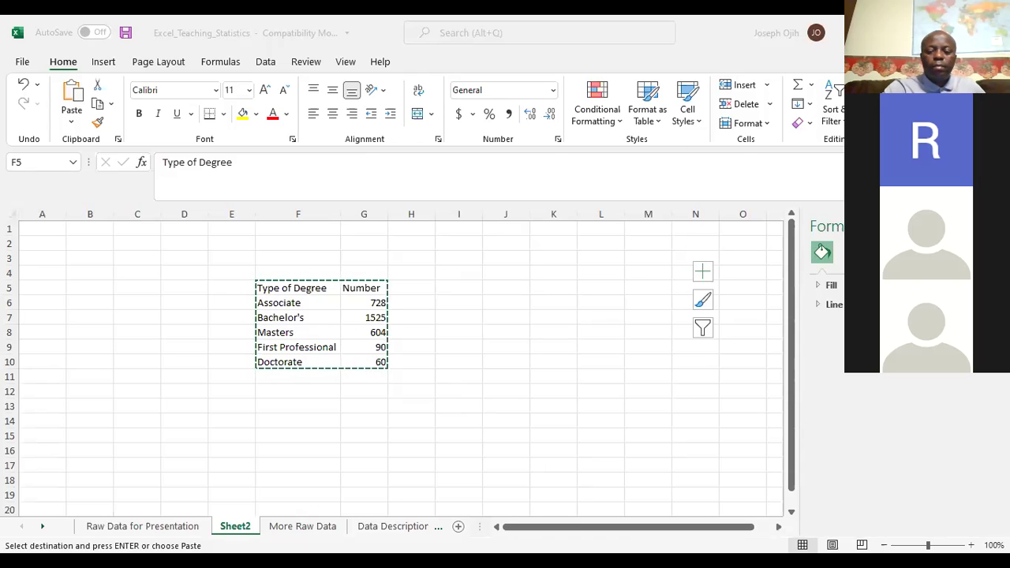
{"action": "key", "text": "Delete"}
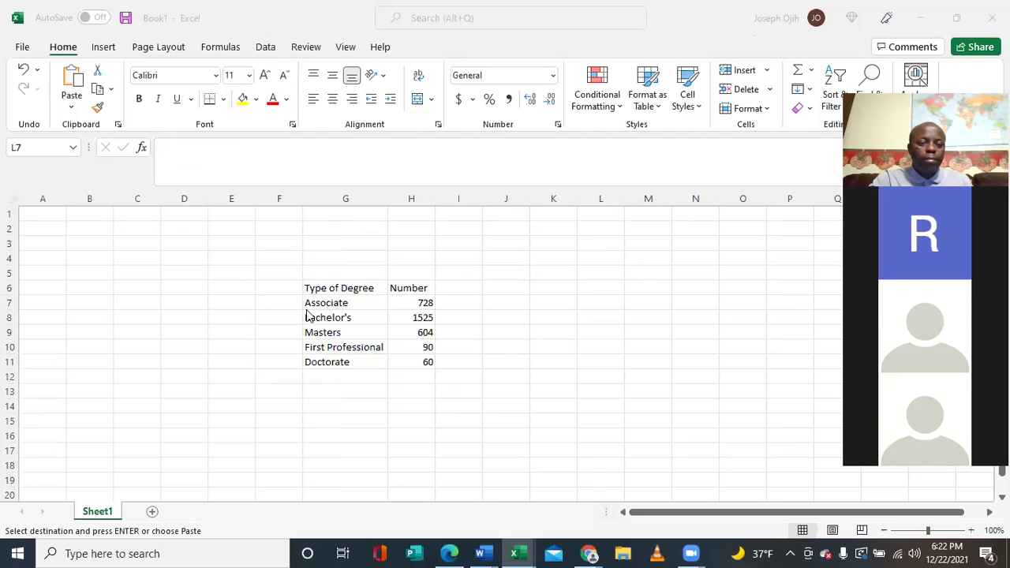
- Insert a 2-D pie chart from the degree types and counts in G7:H11 and apply chart Style 3
{"action": "left_click", "coordinate": [310, 307]}
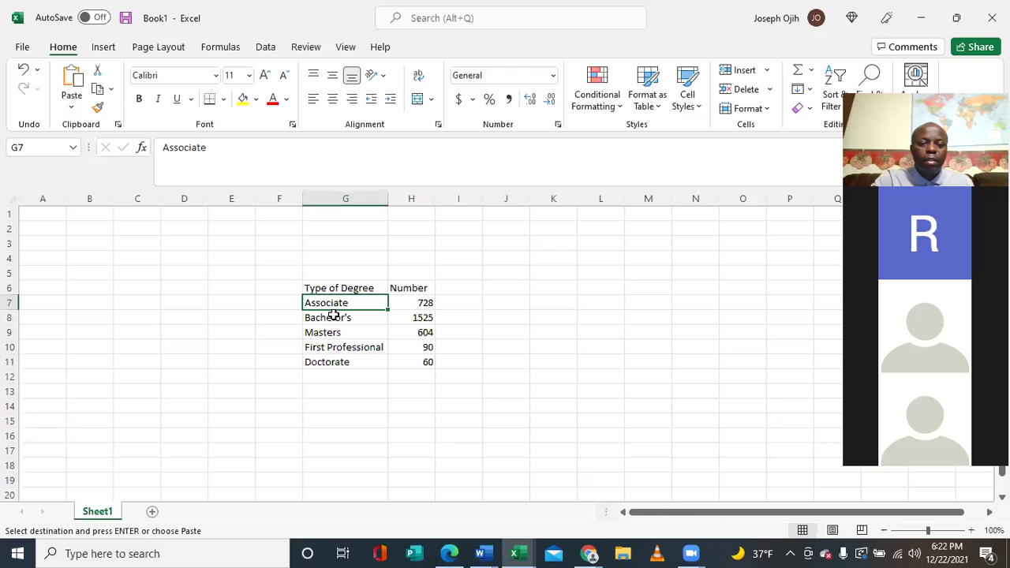
{"action": "left_click_drag", "start_coordinate": [347, 308], "coordinate": [413, 358]}
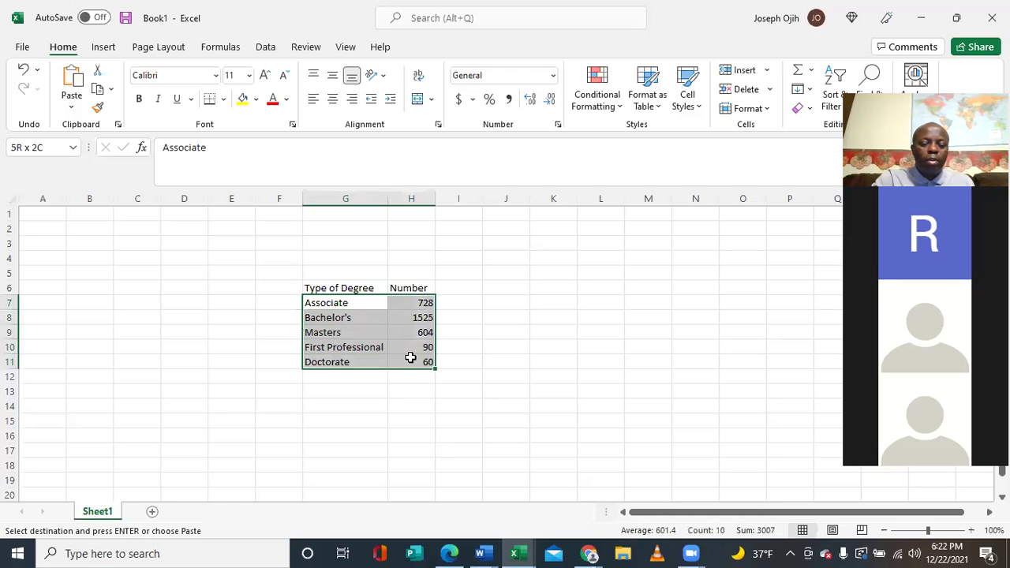
{"action": "left_click", "coordinate": [103, 47]}
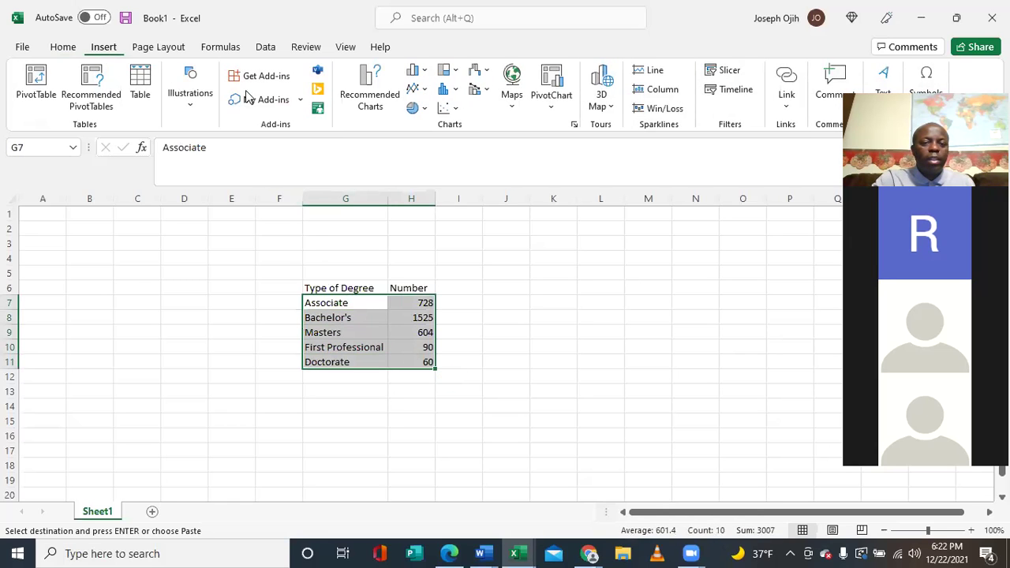
{"action": "left_click", "coordinate": [415, 108]}
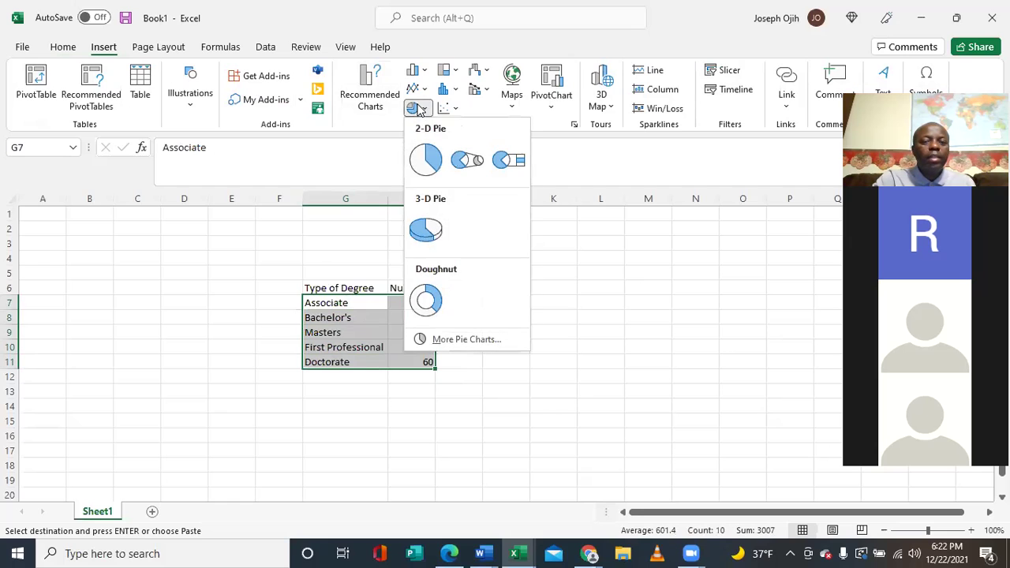
{"action": "left_click", "coordinate": [426, 162]}
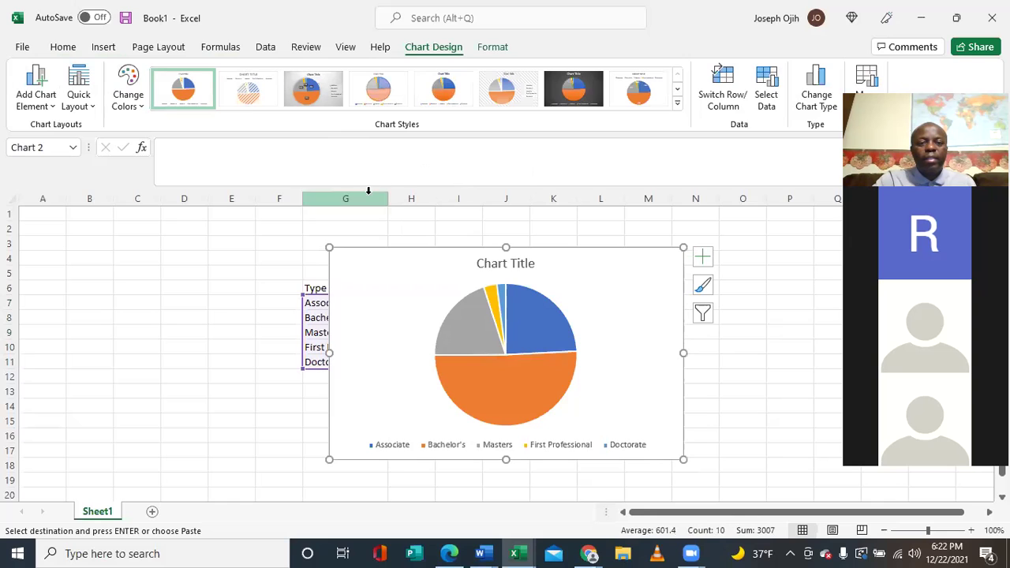
{"action": "left_click", "coordinate": [310, 93]}
- Move the pie chart below the degree table and title it "Degrees Conferred in 2007"
{"action": "left_click_drag", "start_coordinate": [423, 245], "coordinate": [350, 313]}
{"action": "left_click", "coordinate": [407, 332]}
{"action": "double_click", "coordinate": [407, 333]}
{"action": "triple_click", "coordinate": [407, 333]}
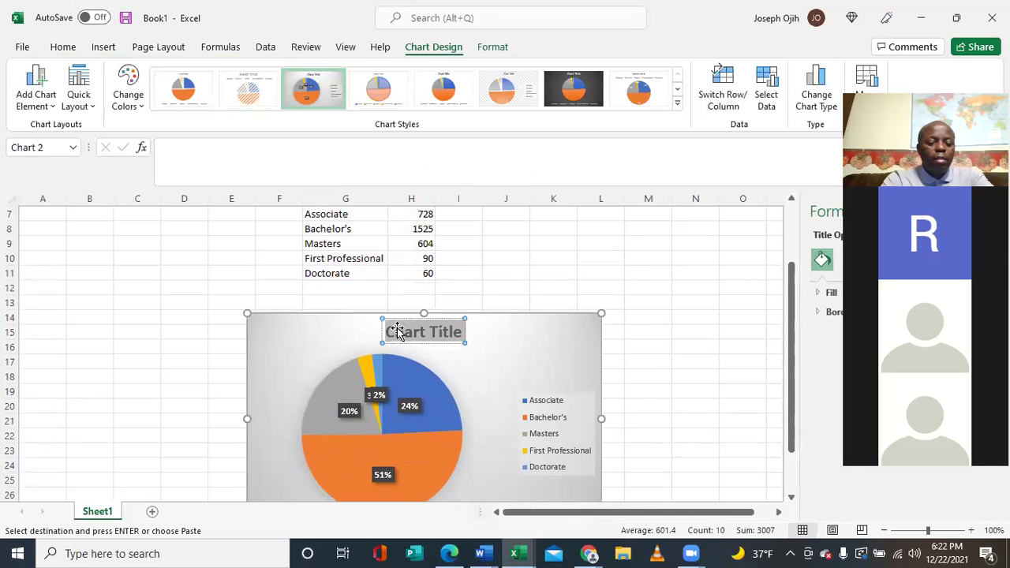
{"action": "type", "text": "Degree"}
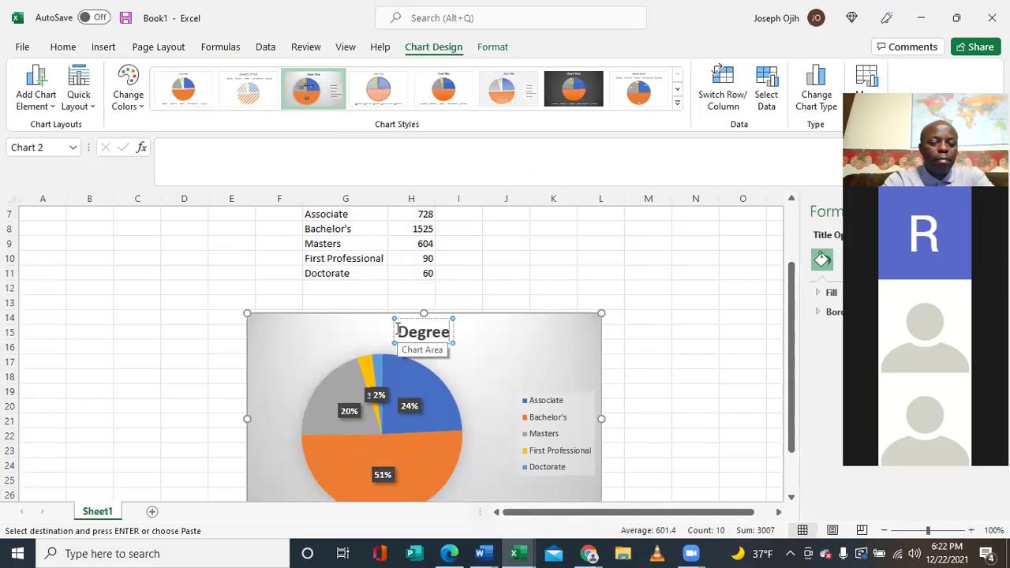
{"action": "type", "text": "s Conf"}
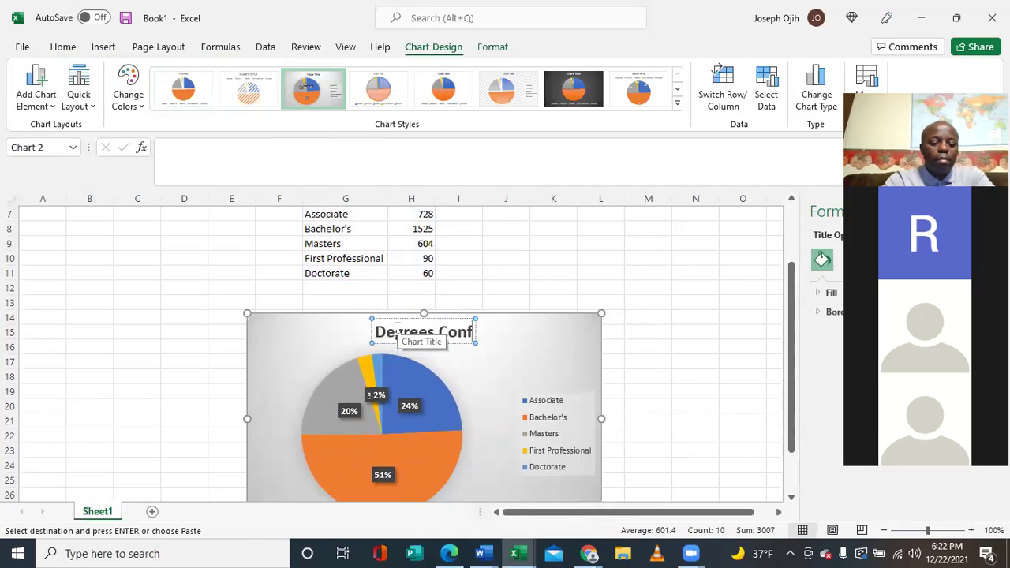
{"action": "type", "text": "erred in"}
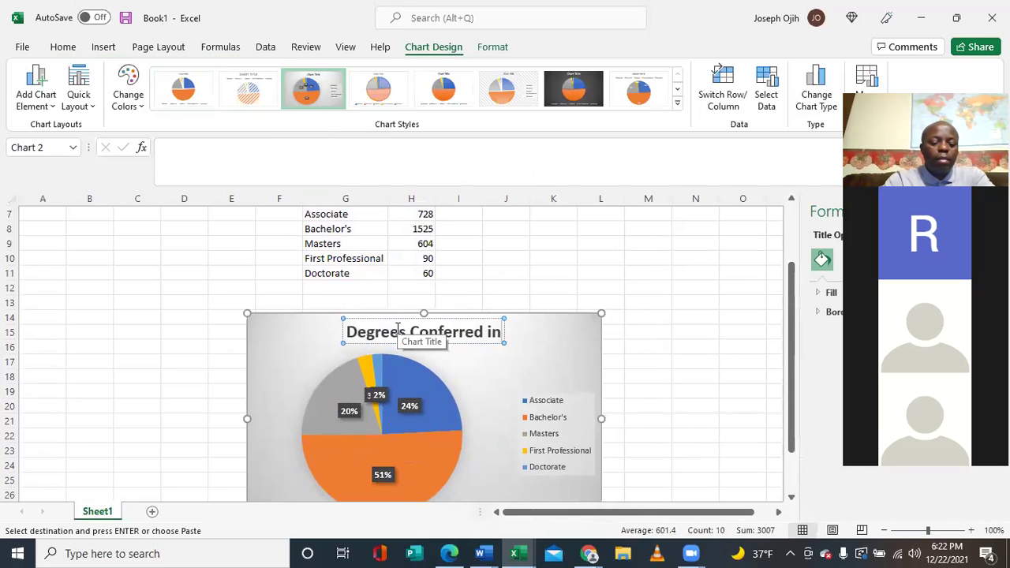
{"action": "type", "text": " 2007"}
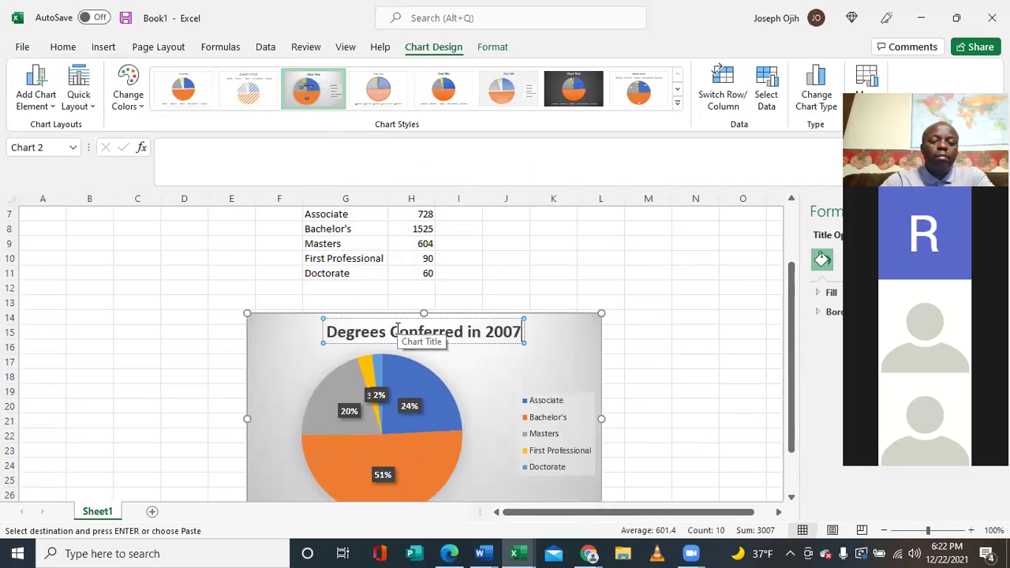
{"action": "scroll", "coordinate": [403, 336], "scroll_direction": "down", "scroll_amount": 2}
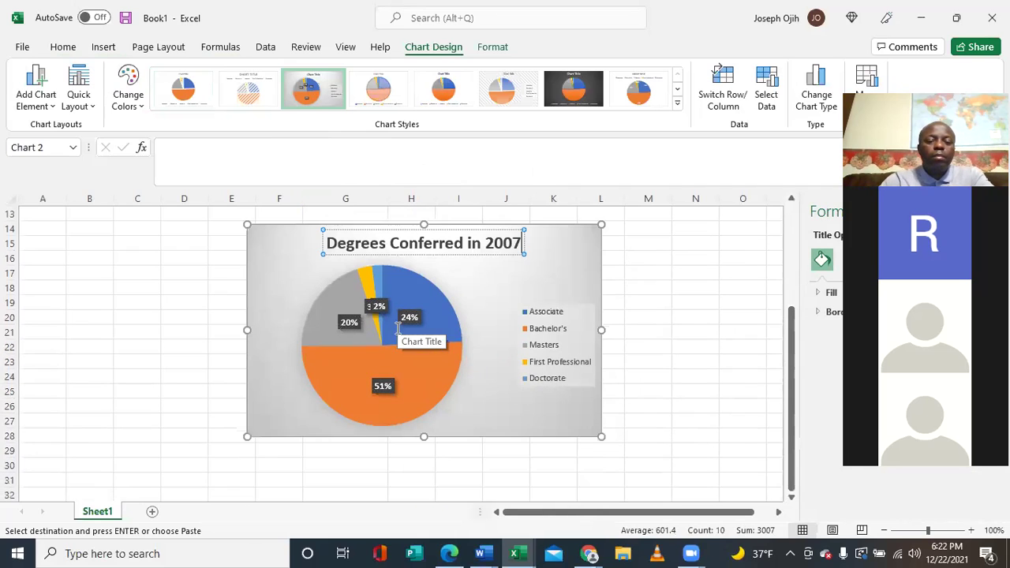
{"action": "left_click", "coordinate": [612, 318]}
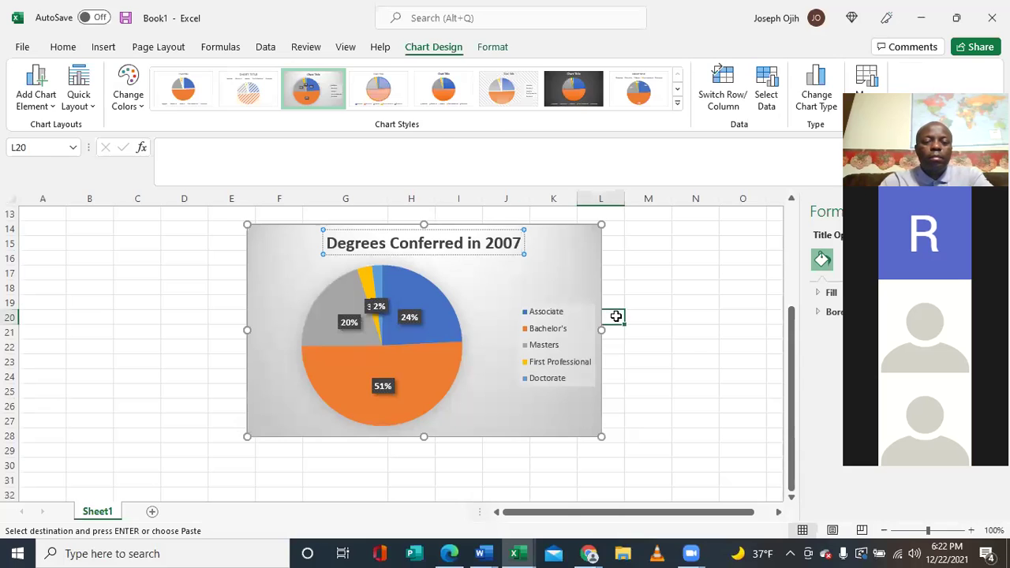
- Copy the finished "Degrees Conferred in 2007" pie chart to the clipboard
{"action": "left_click", "coordinate": [504, 332]}
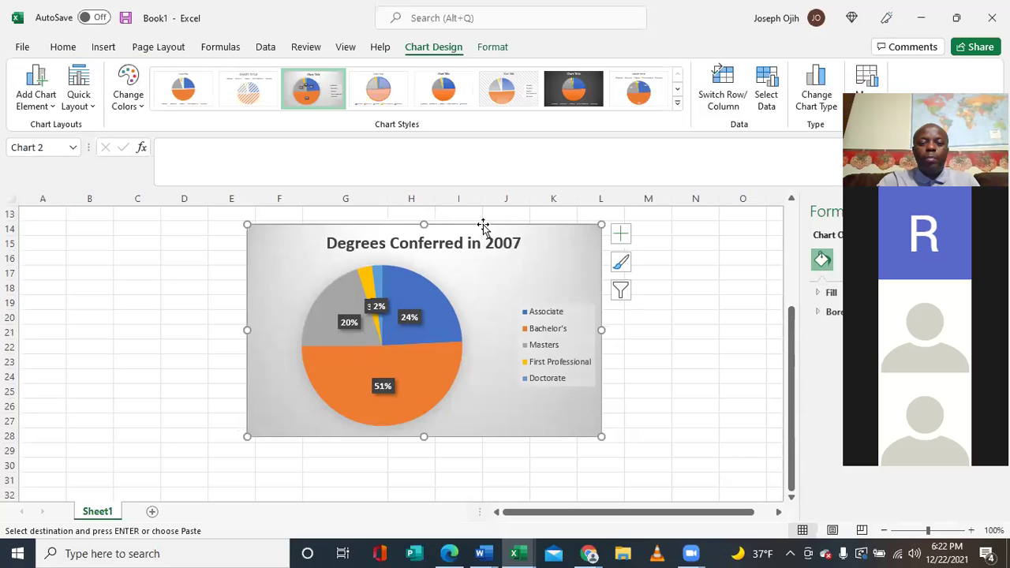
{"action": "right_click", "coordinate": [484, 225]}
{"action": "key", "text": "Escape"}
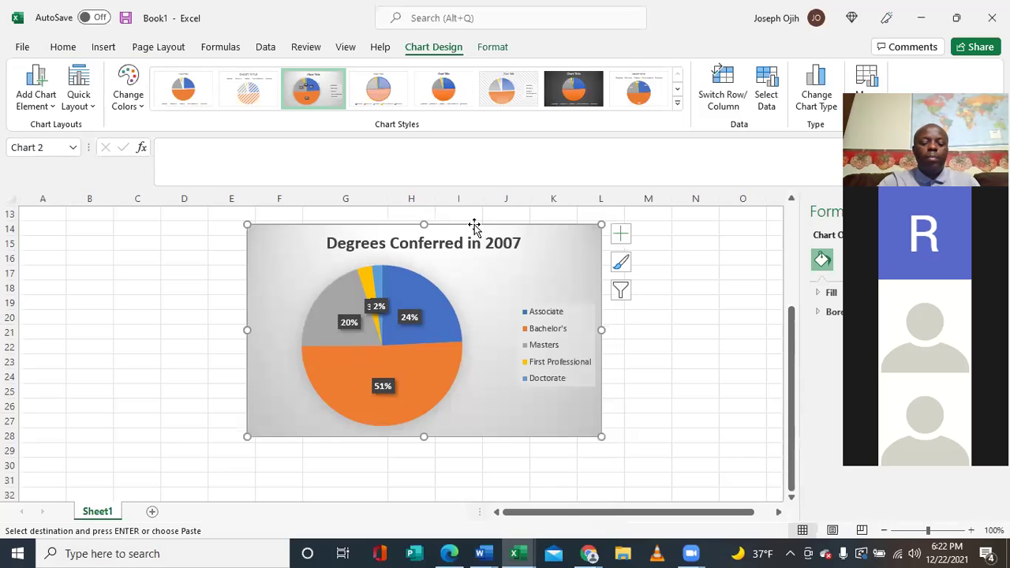
{"action": "key", "text": "ctrl+c"}
{"action": "key", "text": "ctrl+c"}
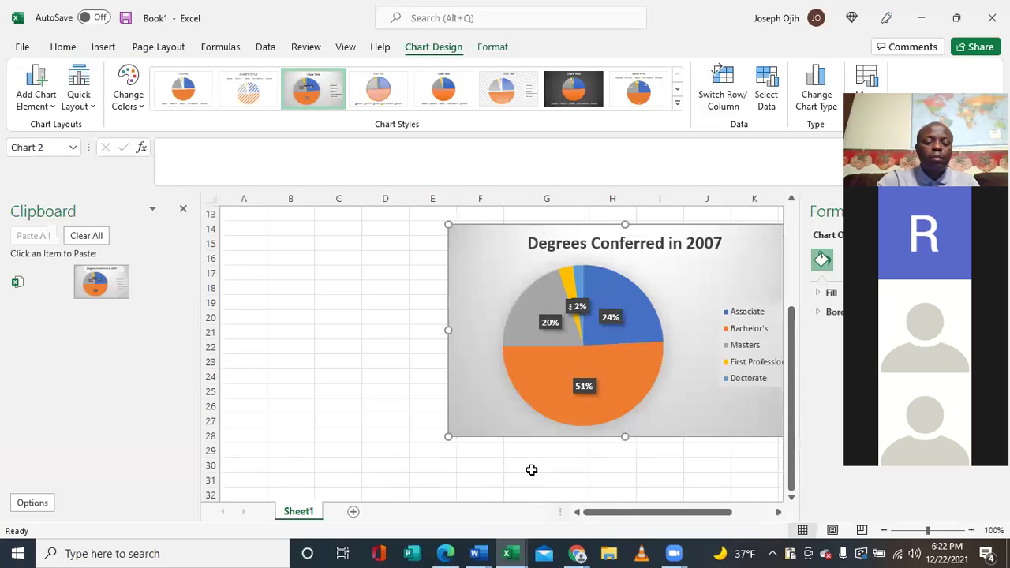
- Switch to the Shape of Distributions document in Word and paste the pie chart on its blank last page
{"action": "mouse_move", "coordinate": [479, 553]}
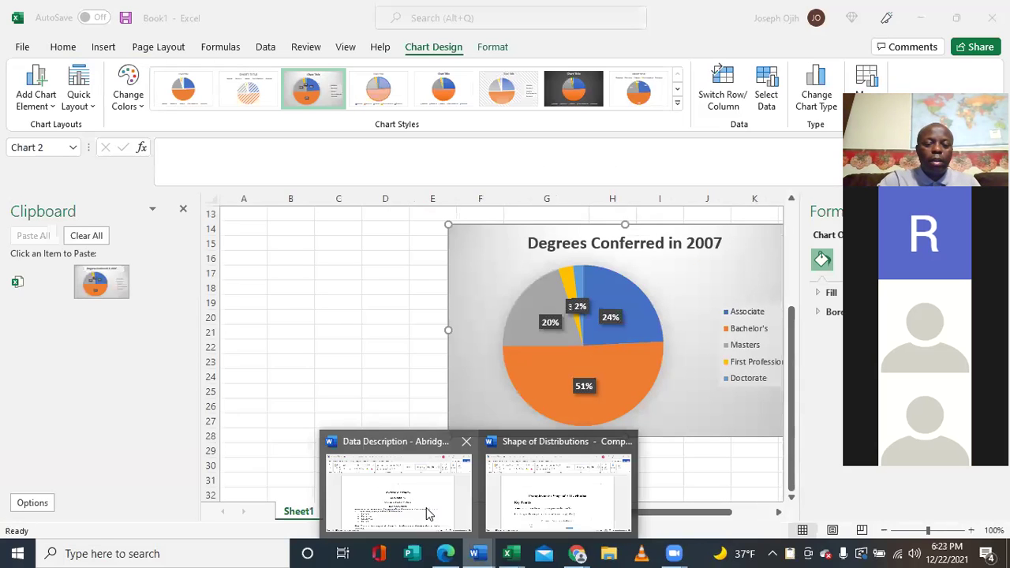
{"action": "left_click", "coordinate": [427, 514]}
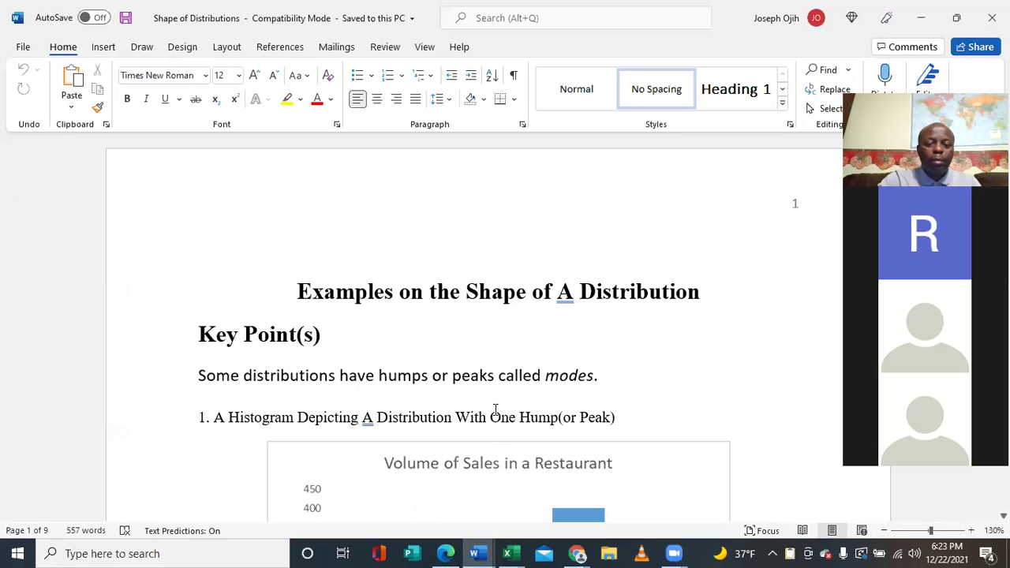
{"action": "scroll", "coordinate": [488, 385], "scroll_direction": "down", "scroll_amount": 20}
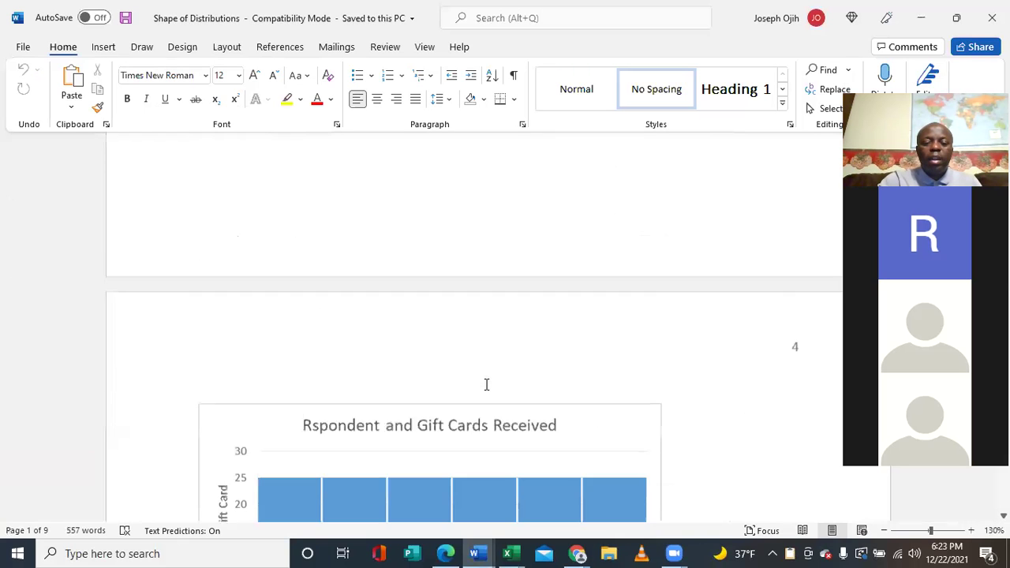
{"action": "scroll", "coordinate": [484, 382], "scroll_direction": "down", "scroll_amount": 20}
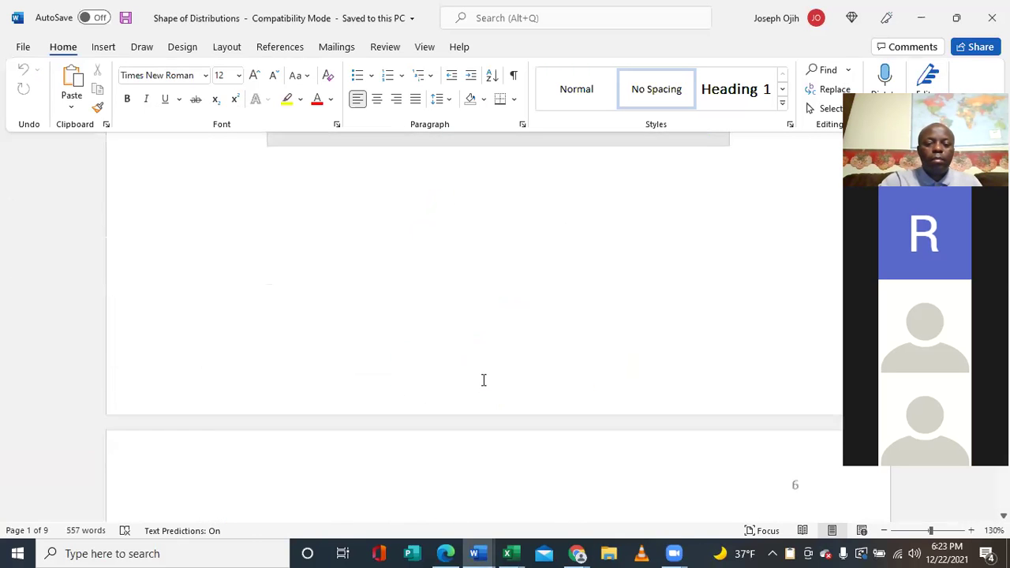
{"action": "scroll", "coordinate": [481, 379], "scroll_direction": "down", "scroll_amount": 20}
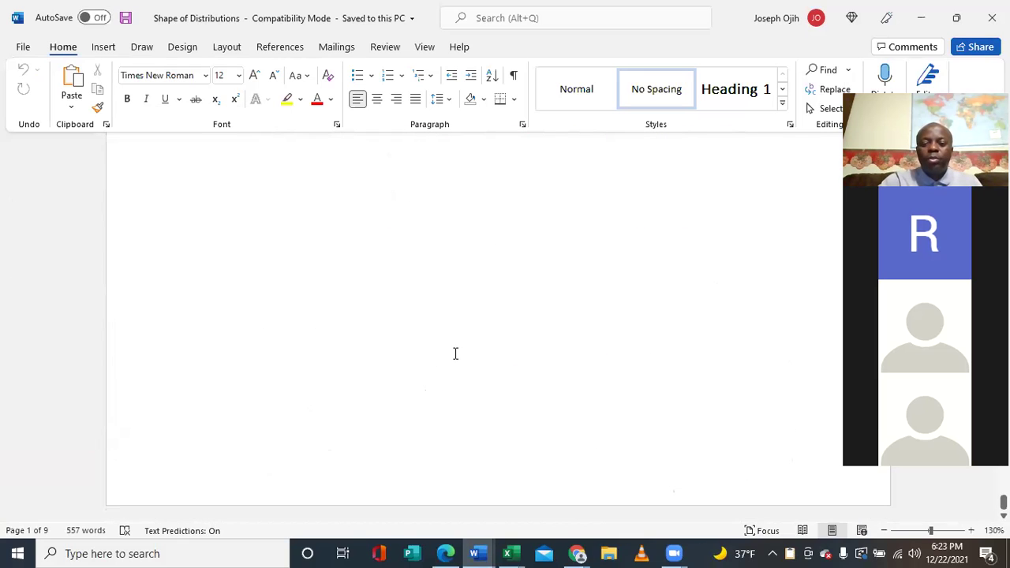
{"action": "left_click", "coordinate": [453, 352]}
{"action": "key", "text": "ctrl+l"}
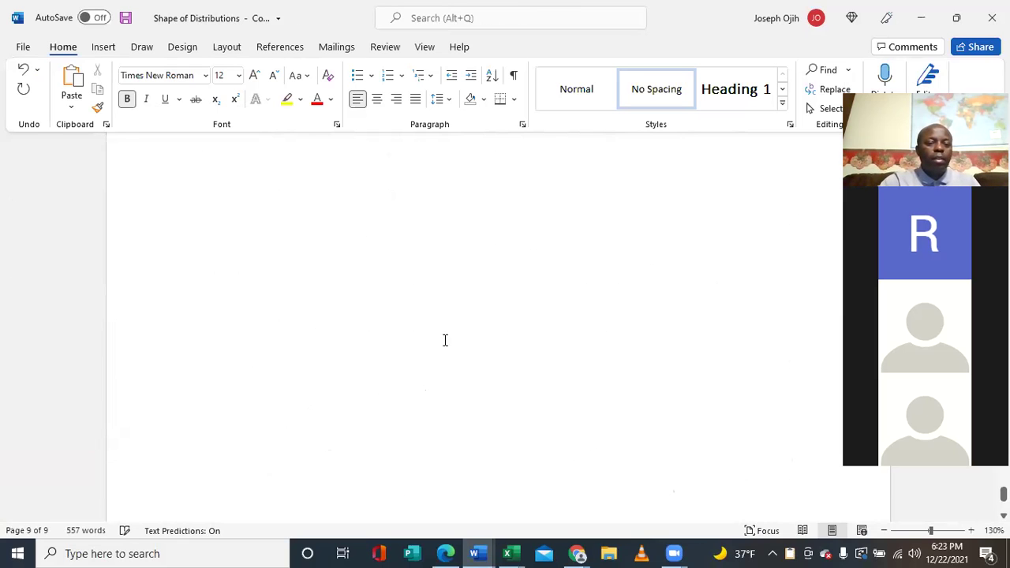
{"action": "left_click", "coordinate": [414, 470]}
{"action": "key", "text": "shift+Up"}
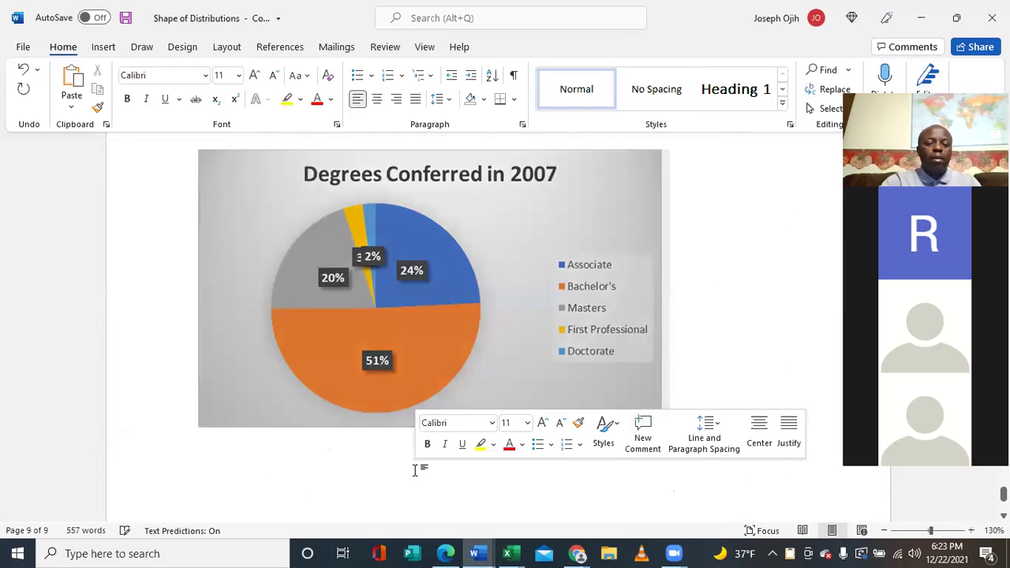
- Enter the letter J on the line above the pie chart and paste the chart beneath it
{"action": "type", "text": "jbajBJ"}
{"action": "key", "text": "BackSpace"}
{"action": "key", "text": "BackSpace"}
{"action": "key", "text": "BackSpace"}
{"action": "key", "text": "BackSpace"}
{"action": "key", "text": "BackSpace"}
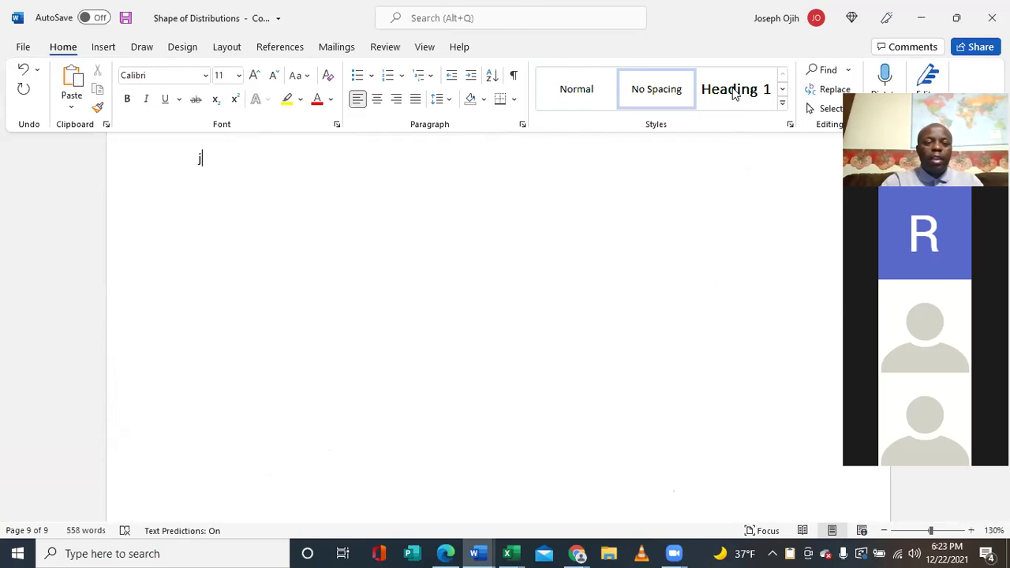
{"action": "key", "text": "ctrl+v"}
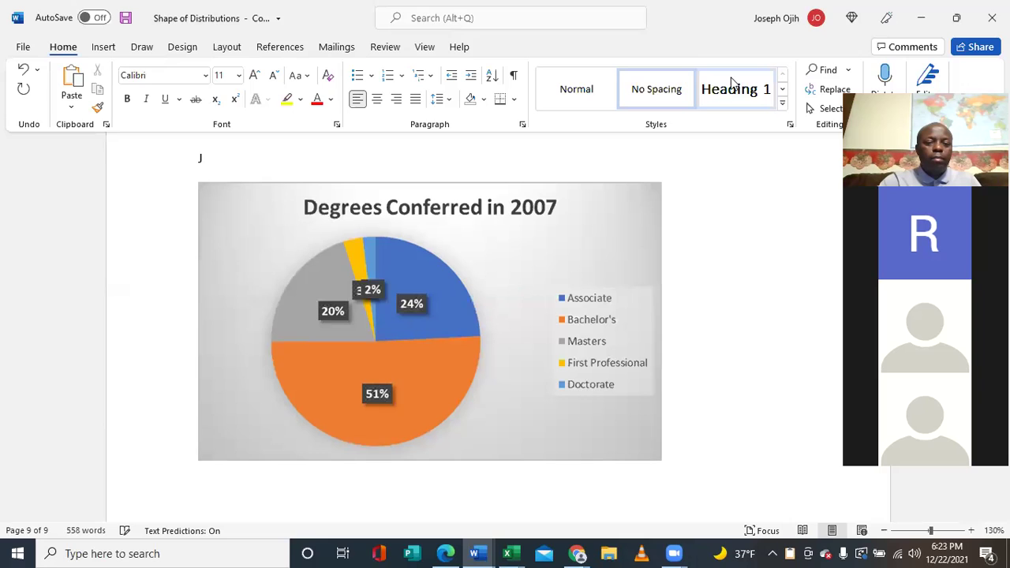
- Begin a sentence below the pie chart with the text "According to the"
{"action": "scroll", "coordinate": [711, 126], "scroll_direction": "down", "scroll_amount": 3}
{"action": "scroll", "coordinate": [643, 260], "scroll_direction": "down", "scroll_amount": 3}
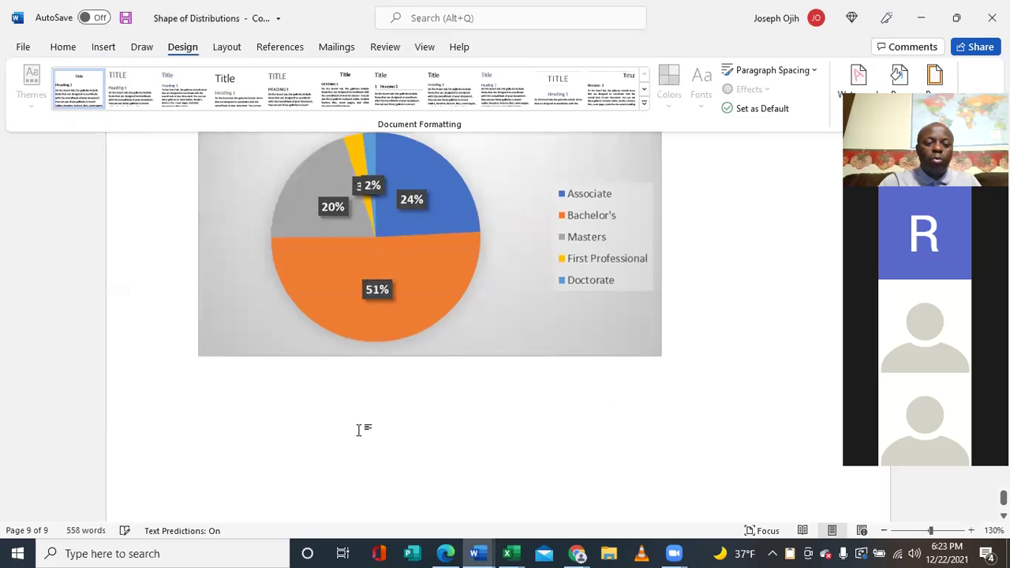
{"action": "key", "text": "Return"}
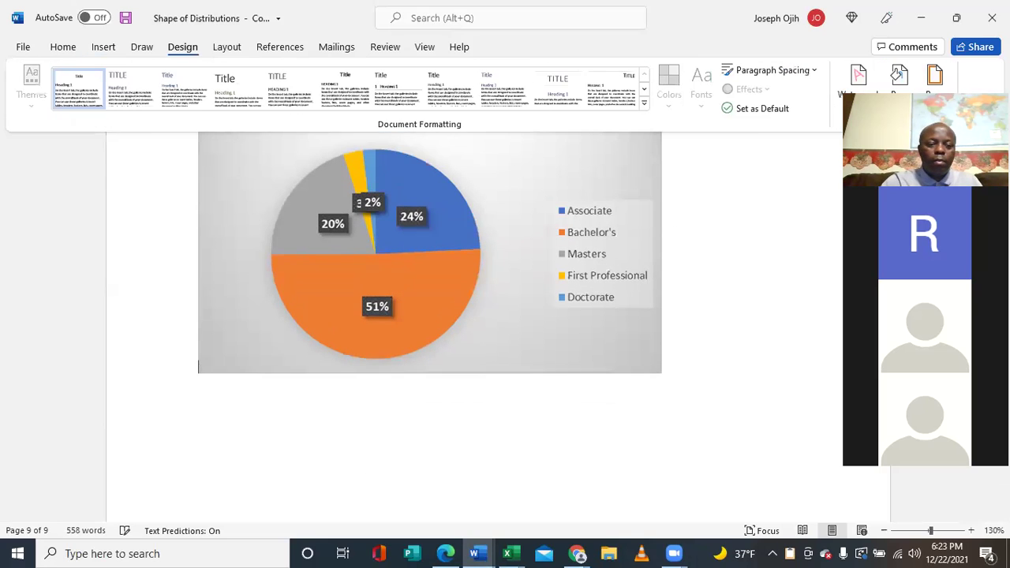
{"action": "double_click", "coordinate": [389, 425]}
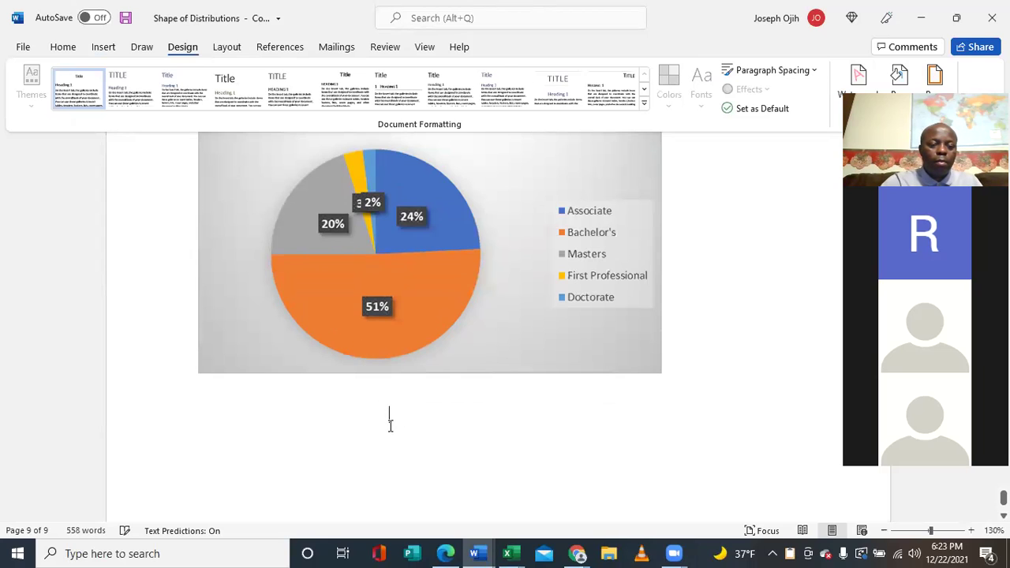
{"action": "key", "text": "BackSpace"}
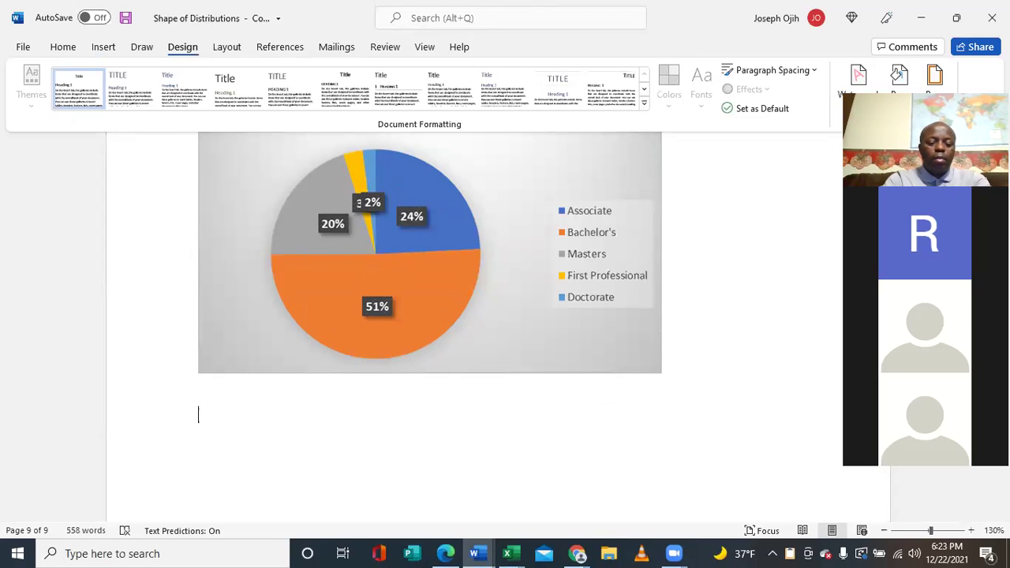
{"action": "type", "text": "A"}
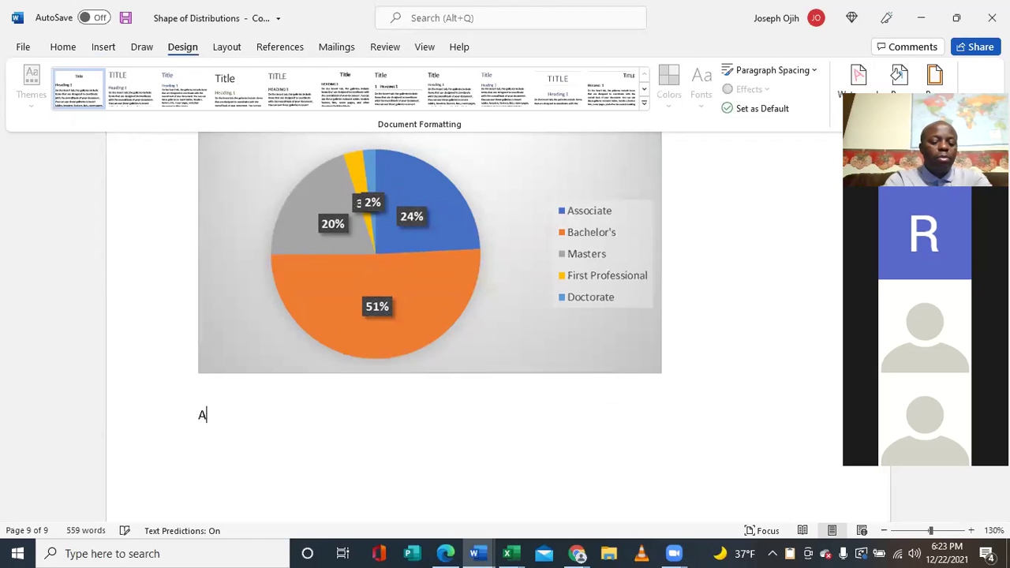
{"action": "type", "text": "ccording to"}
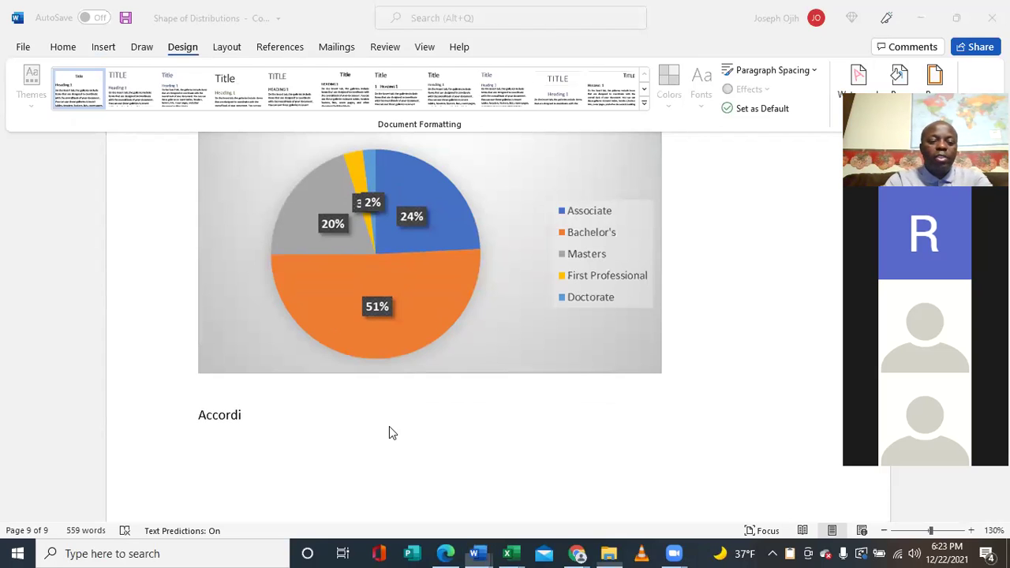
{"action": "key", "text": "super+e"}
{"action": "key", "text": "alt+Tab"}
{"action": "type", "text": "n"}
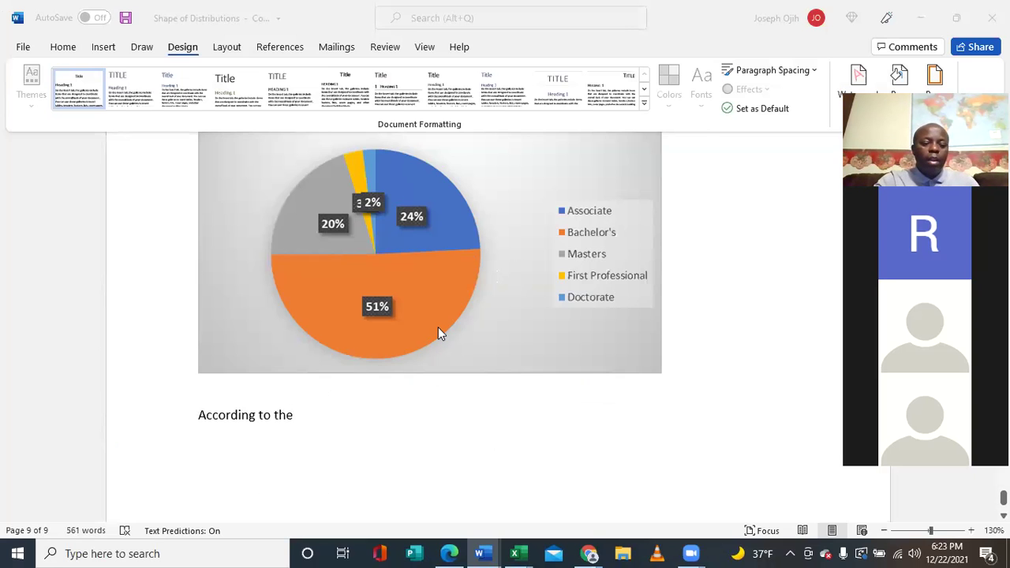
- Switch to the Lecture 2 PDF in the browser and review the "Earned Degrees Conferred in 2011" pie chart slide
{"action": "left_click", "coordinate": [920, 18]}
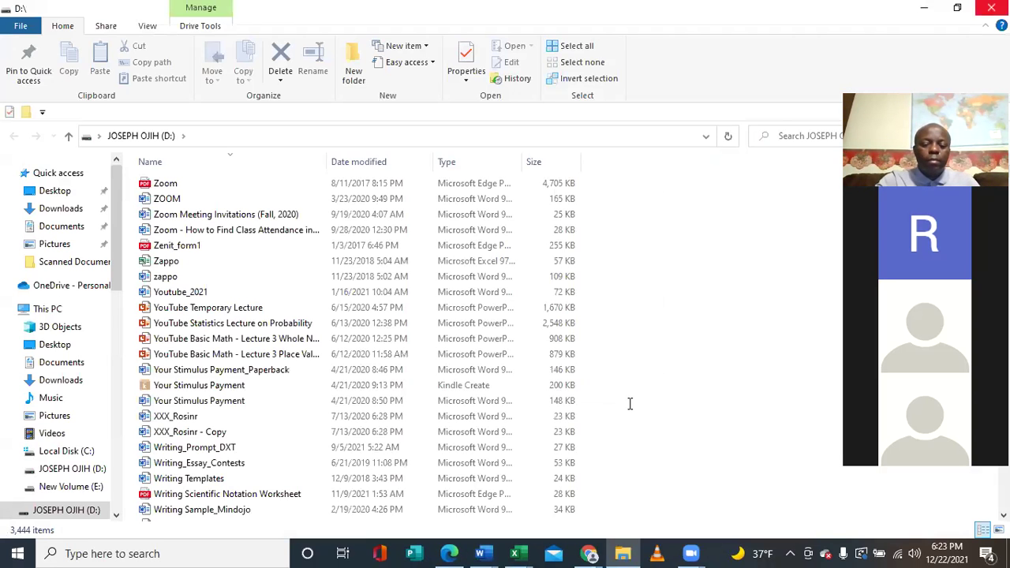
{"action": "key", "text": "alt+Tab"}
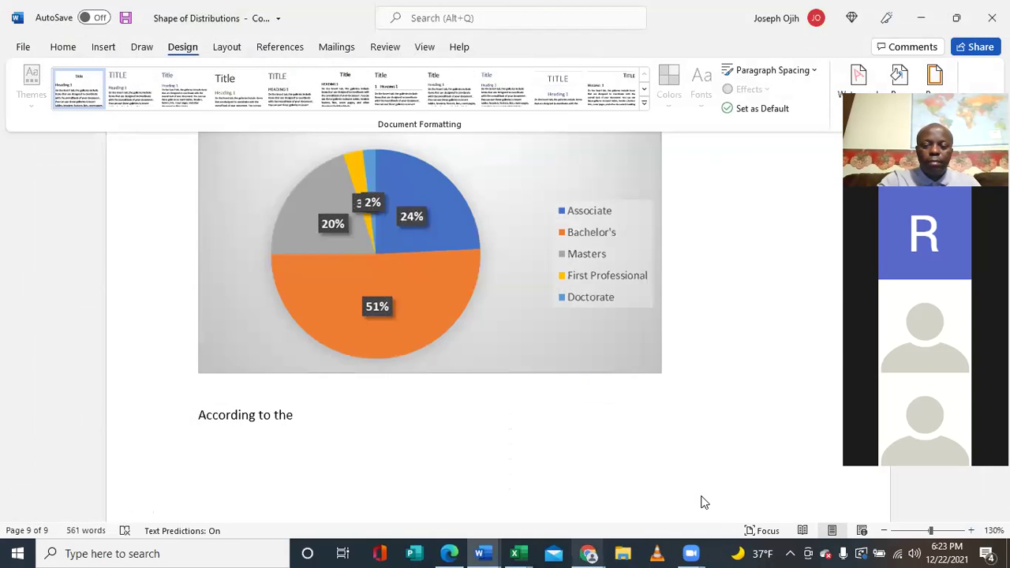
{"action": "key", "text": "alt+Tab"}
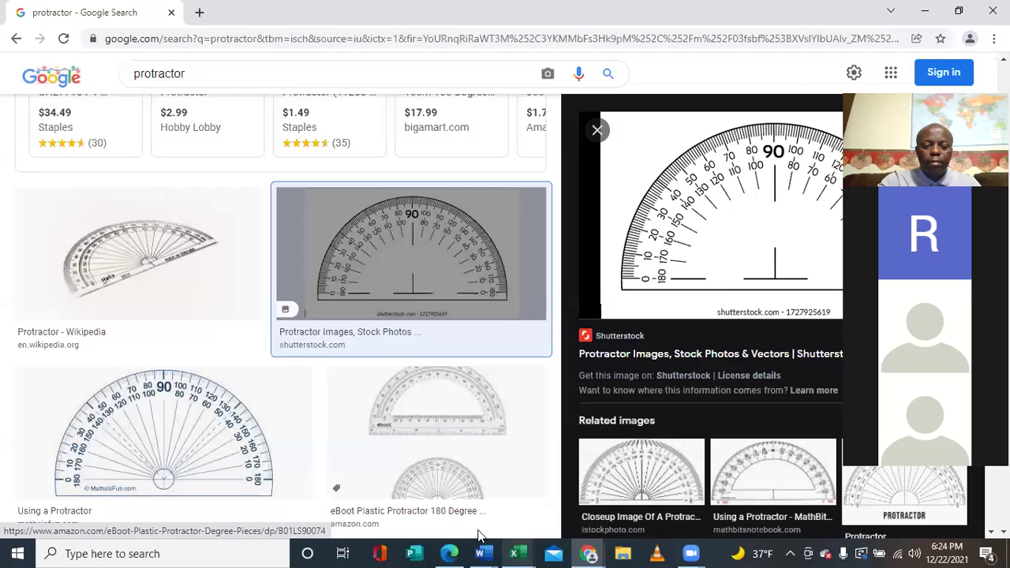
{"action": "left_click", "coordinate": [514, 553]}
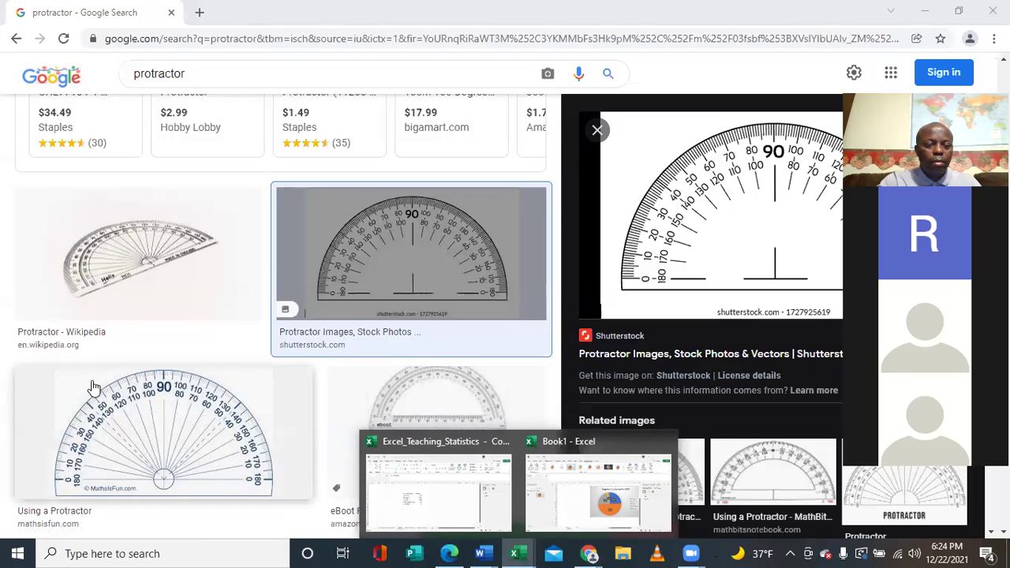
{"action": "left_click", "coordinate": [818, 22]}
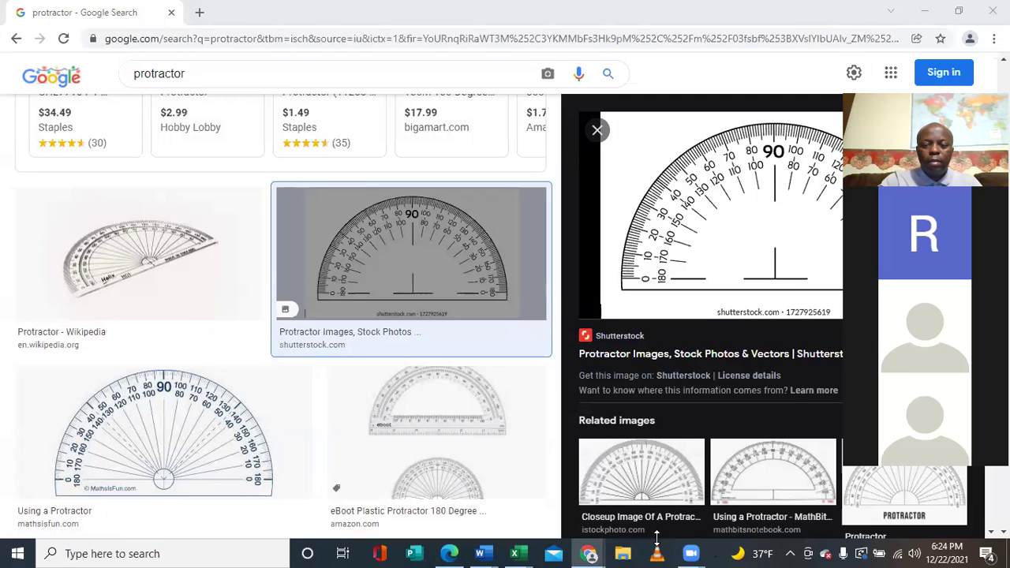
{"action": "key", "text": "alt+Tab"}
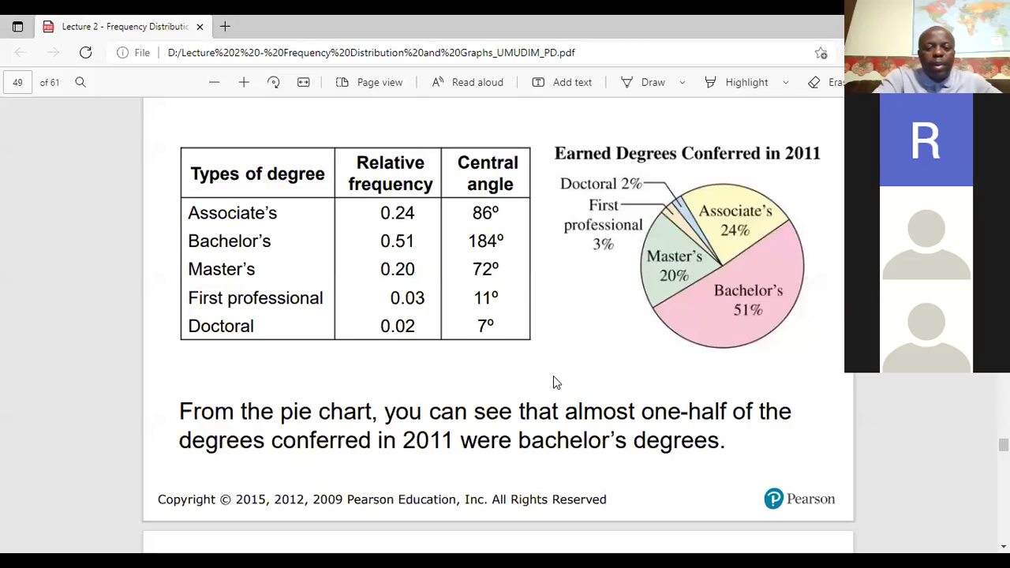
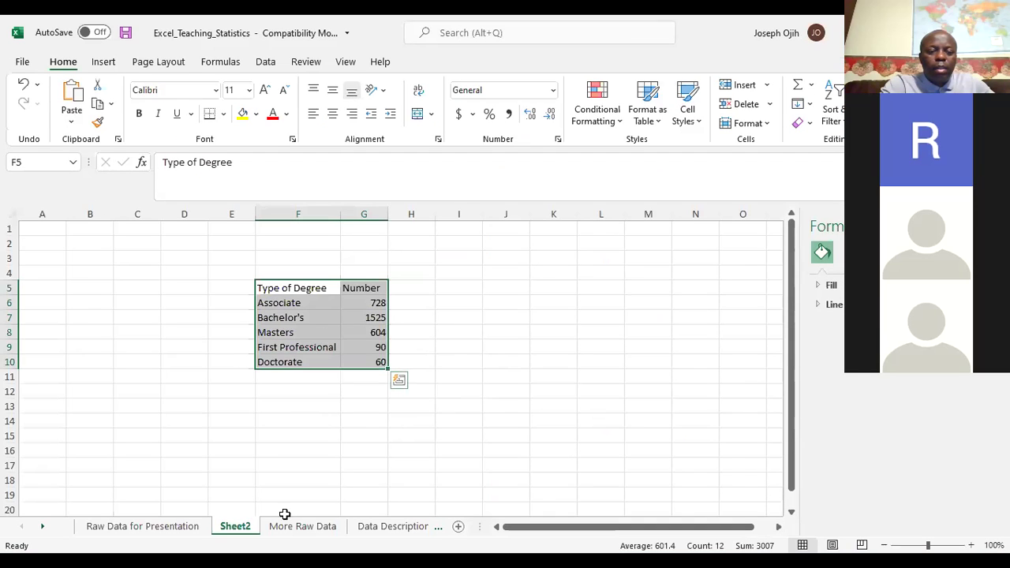
- Look through the Raw Data for Presentation sheet of the Excel_Teaching_Statistics workbook for the time series data
{"action": "left_click", "coordinate": [174, 512]}
{"action": "left_click", "coordinate": [447, 415]}
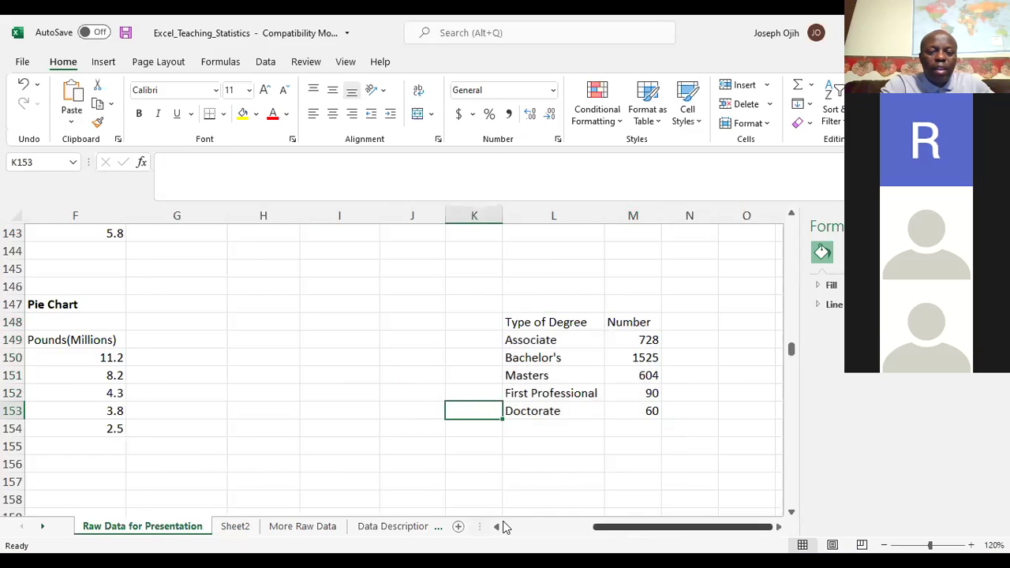
{"action": "scroll", "coordinate": [449, 400], "scroll_direction": "up", "scroll_amount": 16}
{"action": "scroll", "coordinate": [449, 400], "scroll_direction": "up", "scroll_amount": 20}
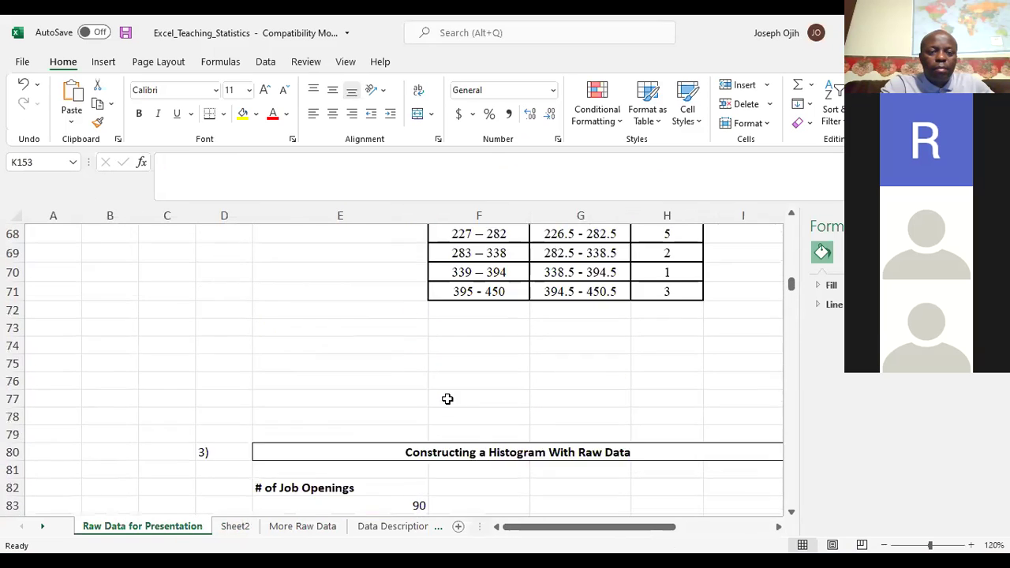
{"action": "scroll", "coordinate": [447, 399], "scroll_direction": "down", "scroll_amount": 20}
{"action": "scroll", "coordinate": [446, 397], "scroll_direction": "down", "scroll_amount": 15}
{"action": "scroll", "coordinate": [446, 397], "scroll_direction": "down", "scroll_amount": 20}
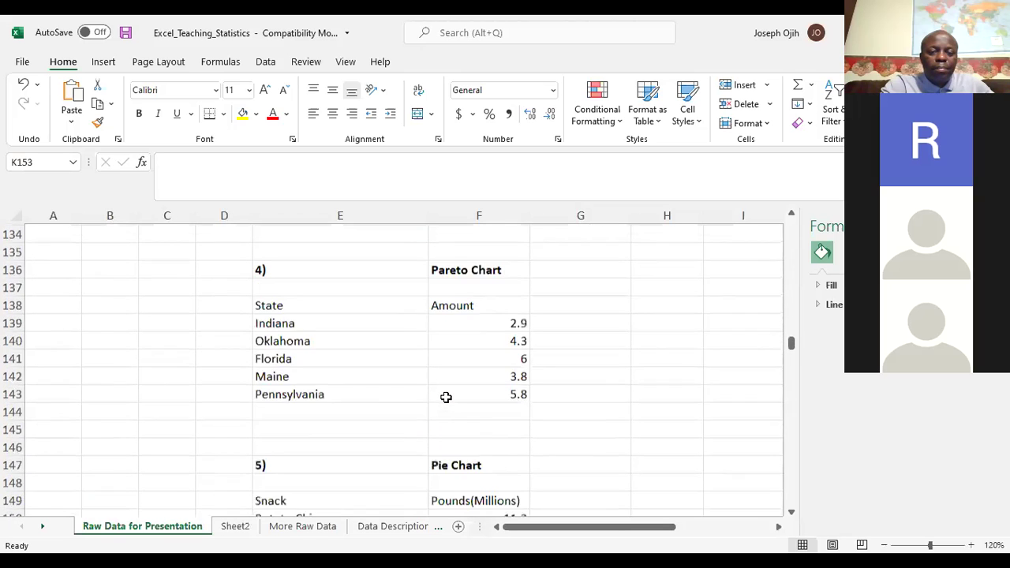
{"action": "scroll", "coordinate": [446, 395], "scroll_direction": "down", "scroll_amount": 11}
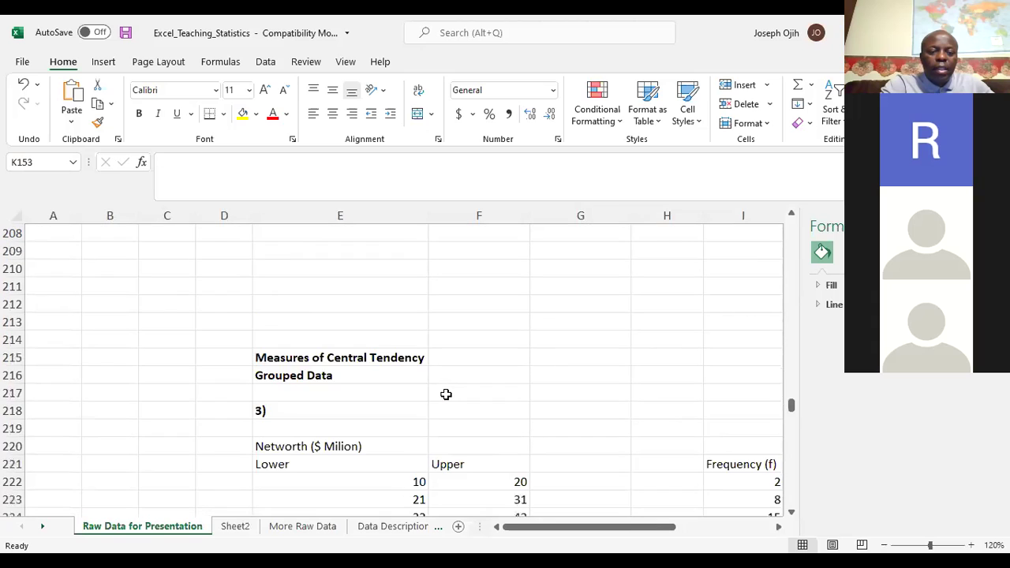
{"action": "scroll", "coordinate": [414, 419], "scroll_direction": "up", "scroll_amount": 3}
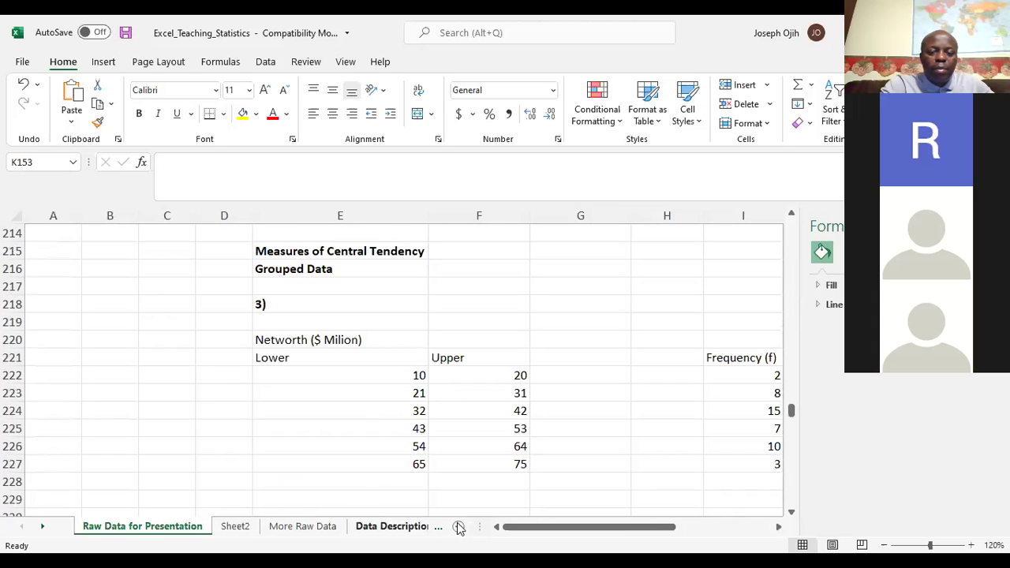
{"action": "left_click_drag", "start_coordinate": [505, 534], "coordinate": [485, 500]}
{"action": "scroll", "coordinate": [418, 445], "scroll_direction": "down", "scroll_amount": 4}
{"action": "scroll", "coordinate": [418, 445], "scroll_direction": "down", "scroll_amount": 18}
{"action": "scroll", "coordinate": [418, 445], "scroll_direction": "down", "scroll_amount": 20}
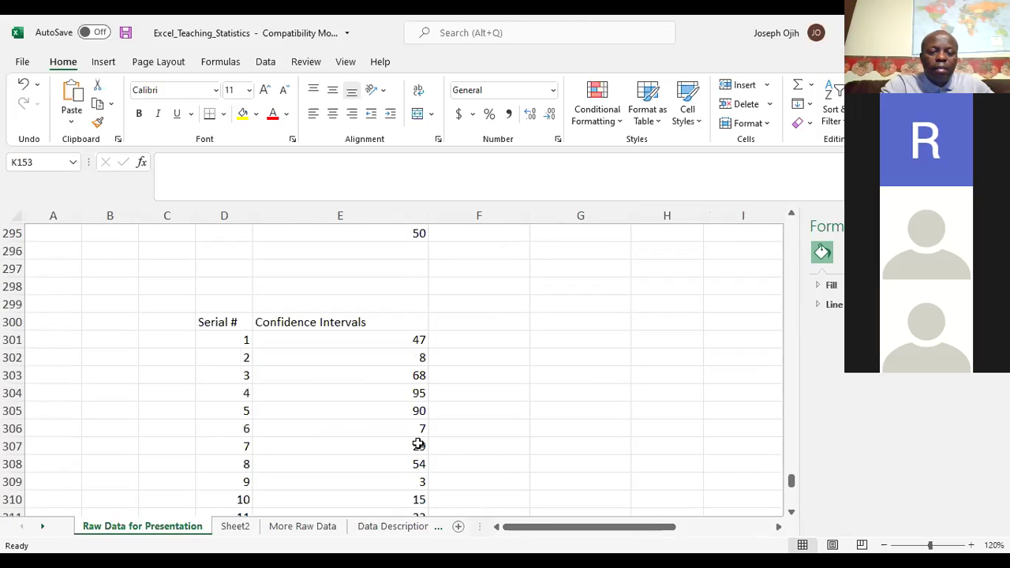
- Plot years and subscribers, F78:G88 of the More Raw Data sheet, as a scatter chart with straight lines and markers, and add axis titles
{"action": "left_click", "coordinate": [273, 528]}
{"action": "scroll", "coordinate": [421, 416], "scroll_direction": "down", "scroll_amount": 2}
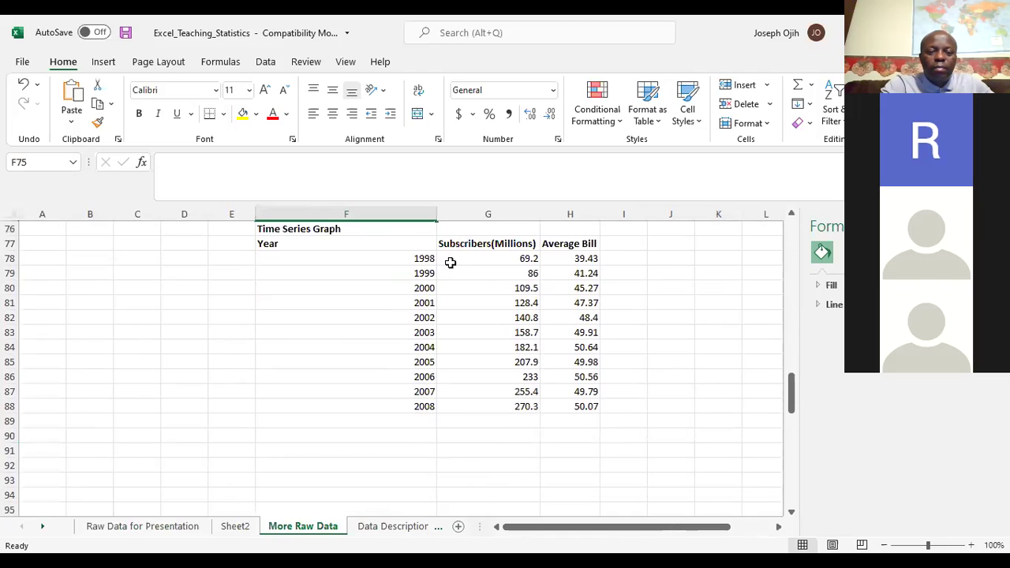
{"action": "left_click_drag", "start_coordinate": [426, 259], "coordinate": [479, 407]}
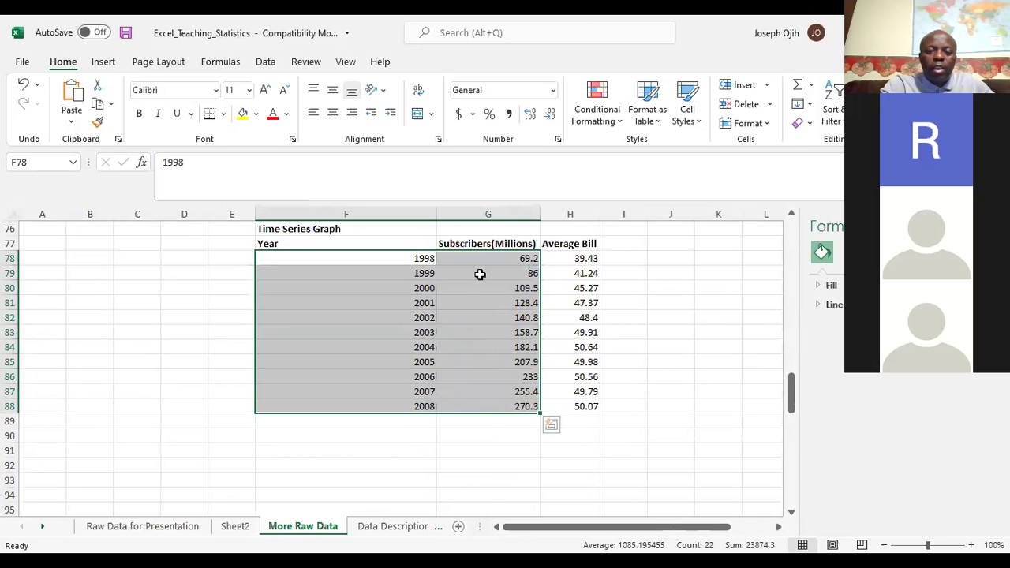
{"action": "left_click", "coordinate": [111, 66]}
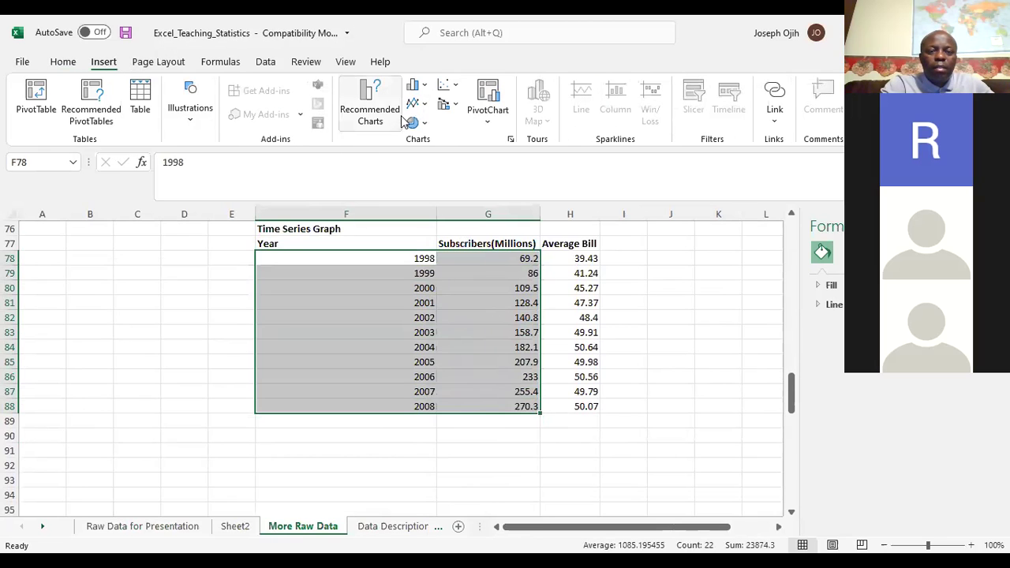
{"action": "left_click", "coordinate": [448, 87]}
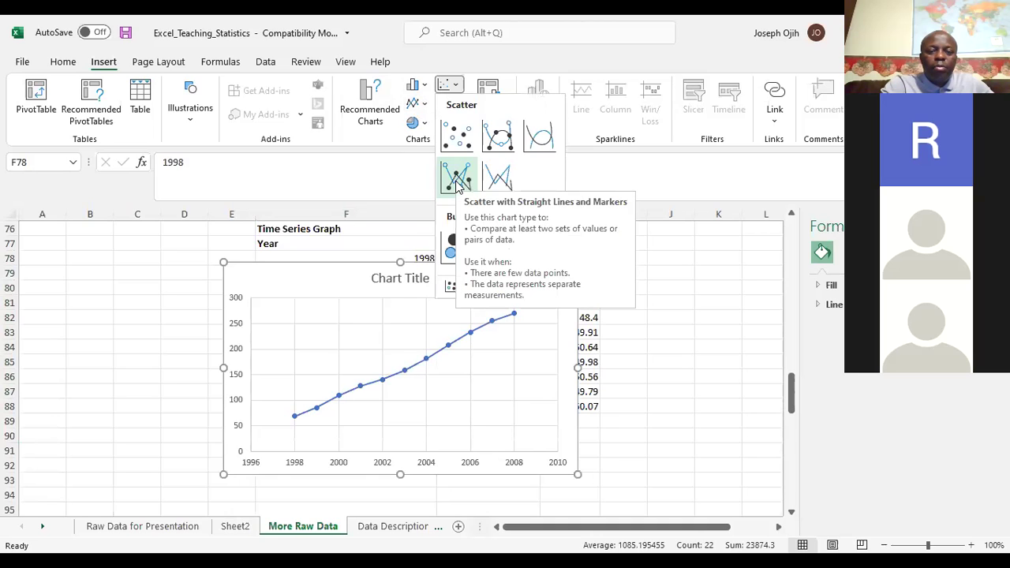
{"action": "left_click", "coordinate": [456, 176]}
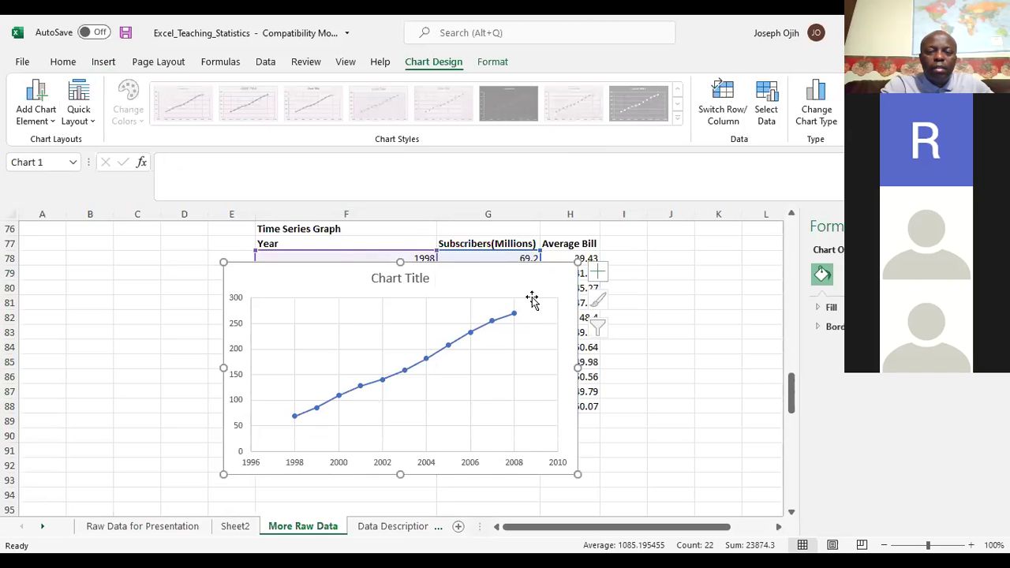
{"action": "left_click", "coordinate": [598, 272]}
{"action": "left_click", "coordinate": [634, 304]}
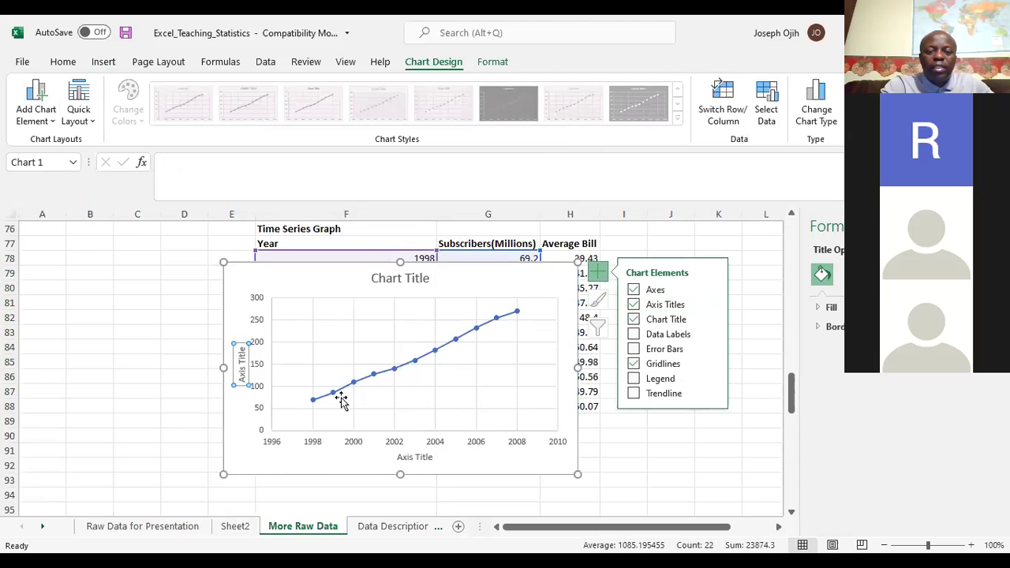
- Change the subscribers chart's title to "Cell Phone subscribers"
{"action": "left_click", "coordinate": [417, 283]}
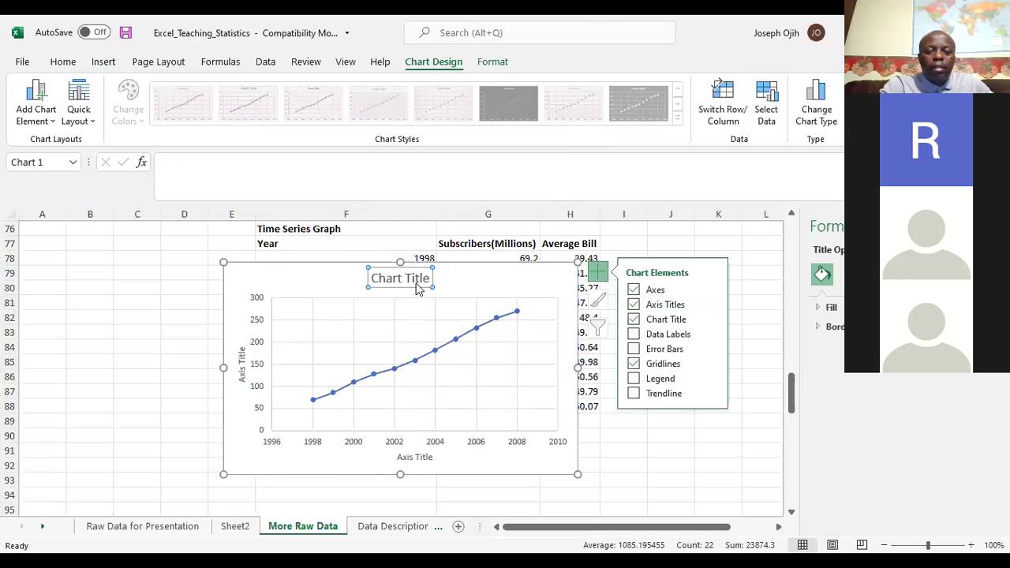
{"action": "left_click", "coordinate": [416, 281]}
{"action": "triple_click", "coordinate": [419, 289]}
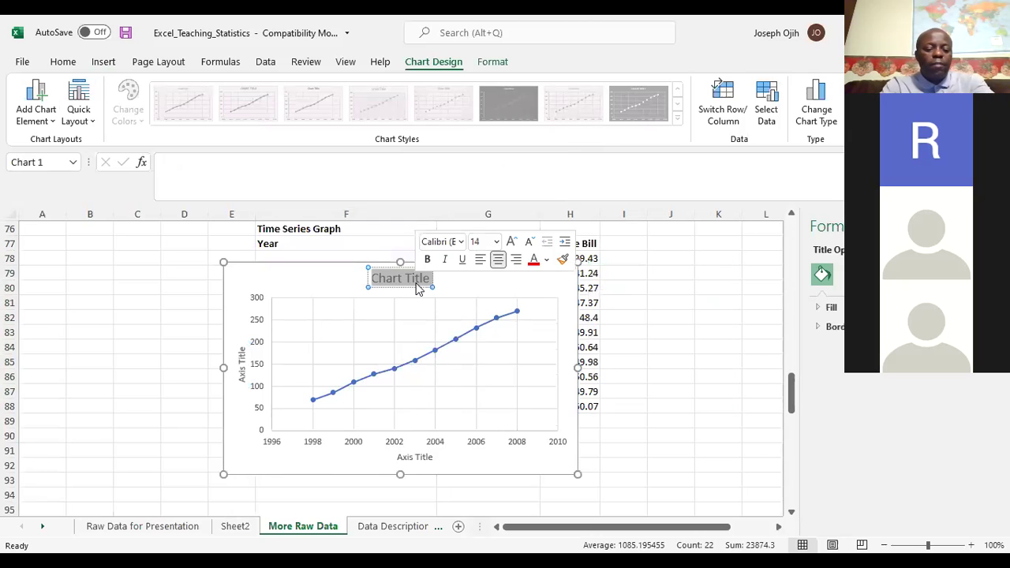
{"action": "type", "text": "Cell Phone"}
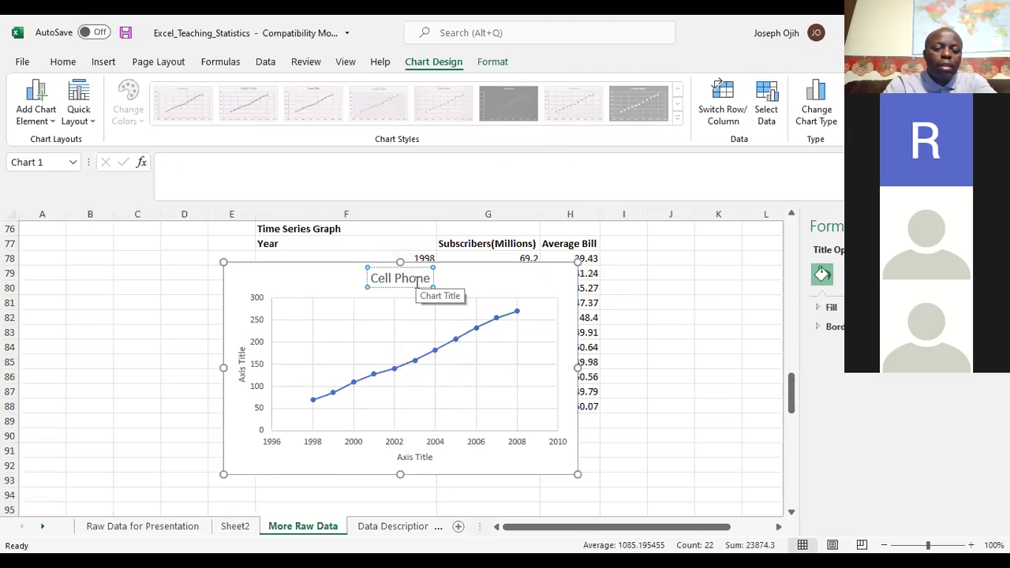
{"action": "type", "text": " subsc"}
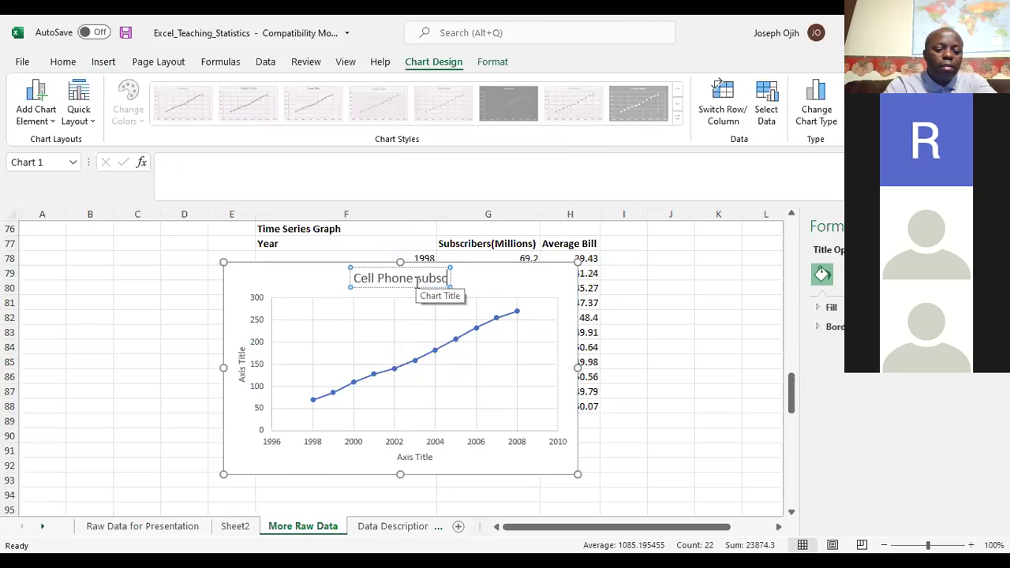
{"action": "type", "text": "ribers"}
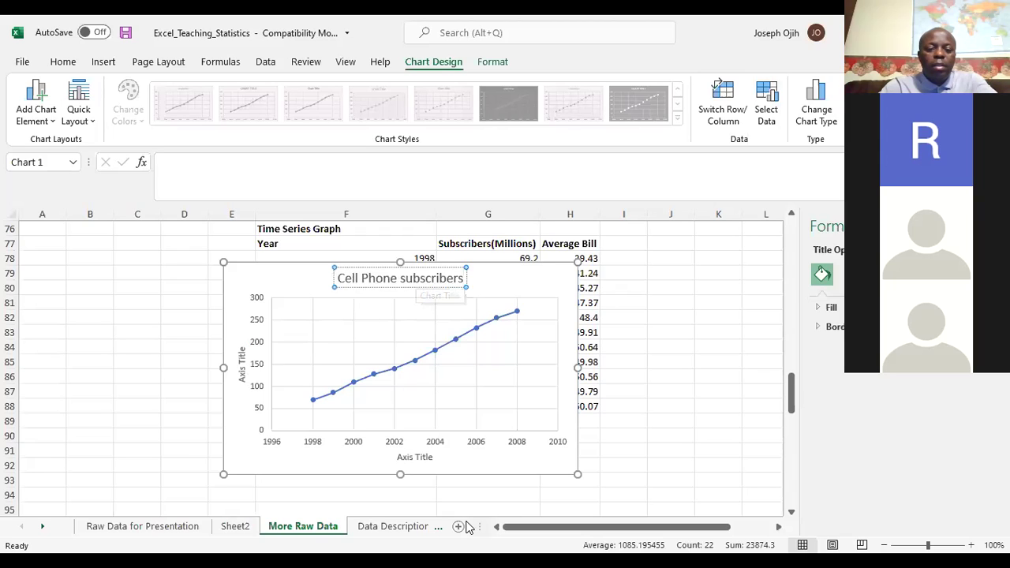
- Title the chart's horizontal axis "Year" and its vertical axis "Number of Subscribers"
{"action": "triple_click", "coordinate": [430, 458]}
{"action": "type", "text": "Year"}
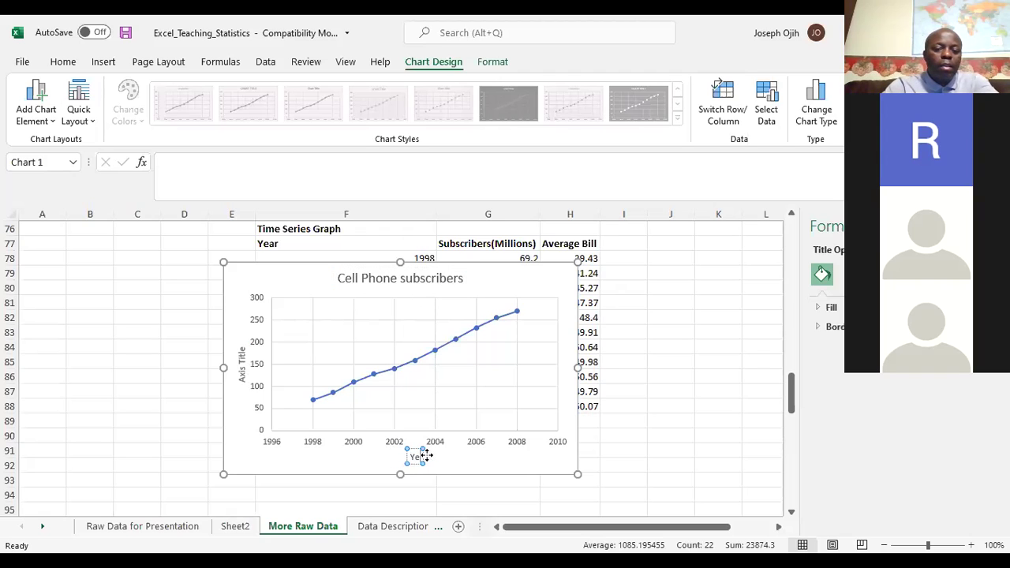
{"action": "left_click", "coordinate": [244, 367]}
{"action": "left_click", "coordinate": [244, 364]}
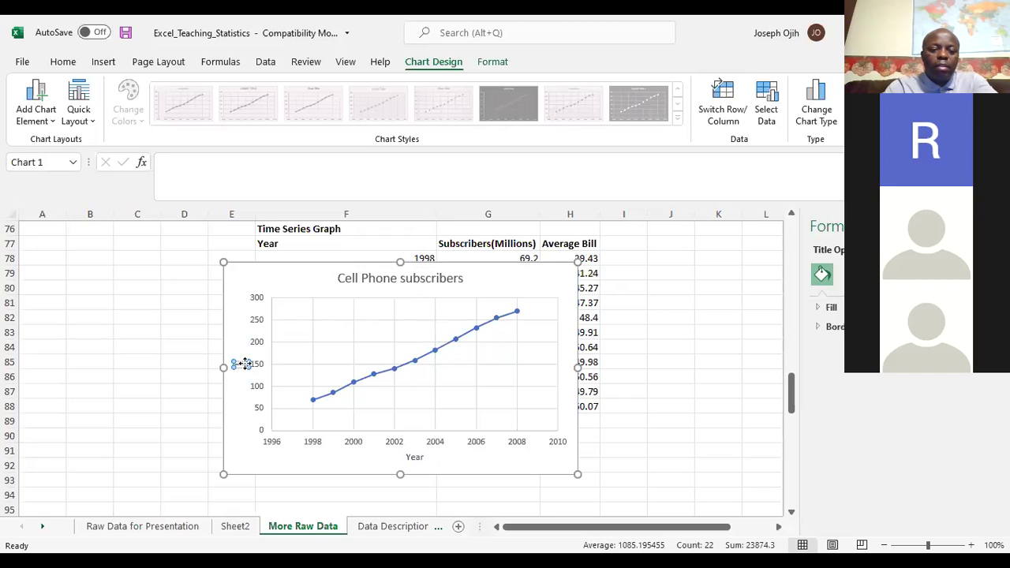
{"action": "type", "text": "Subs"}
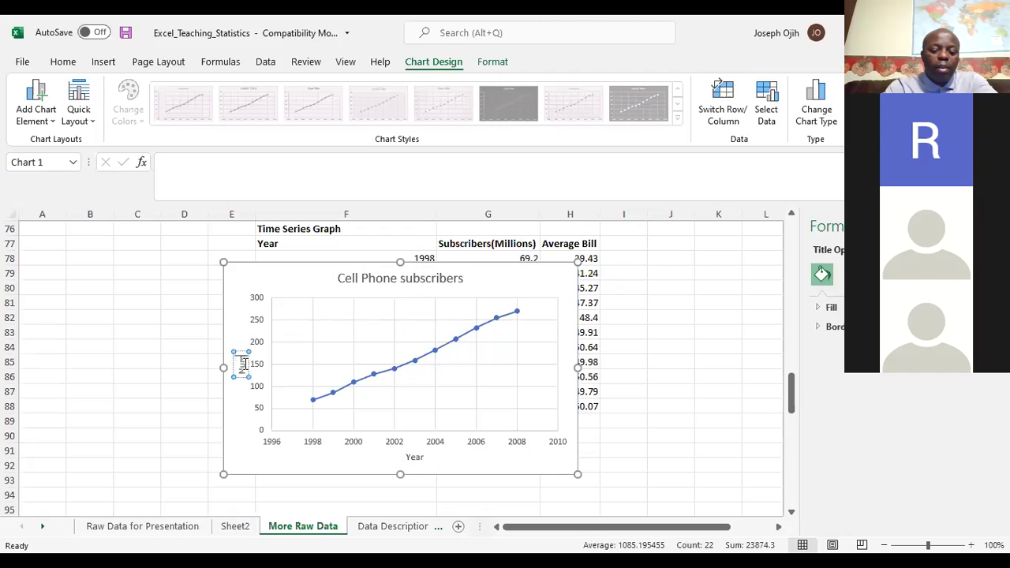
{"action": "type", "text": "er of"}
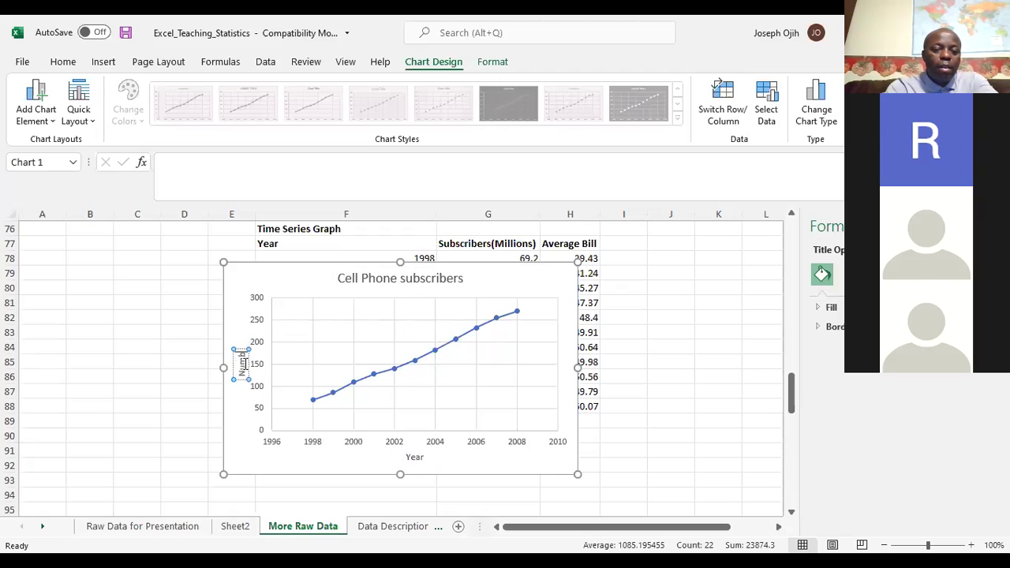
{"action": "type", "text": " S"}
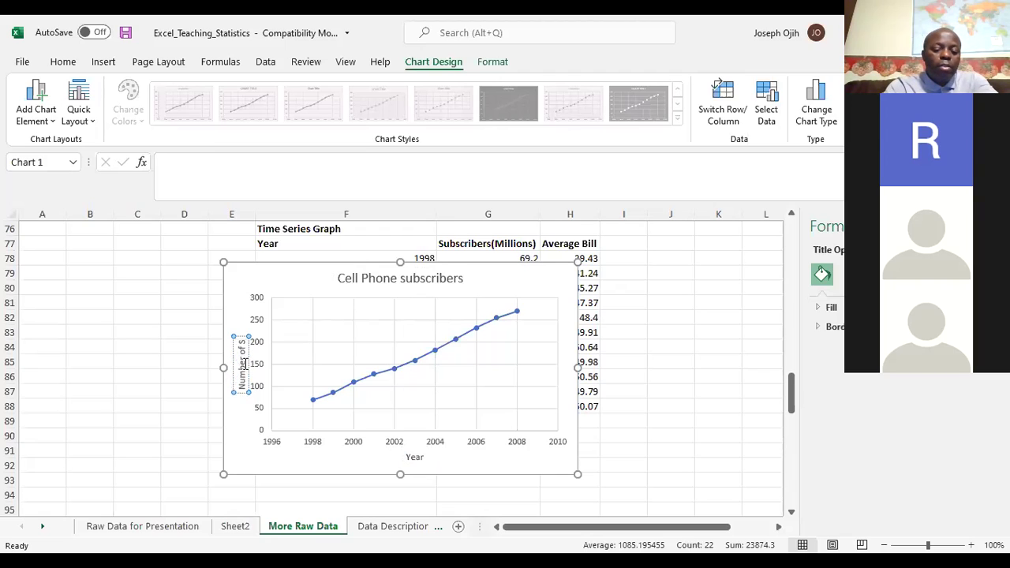
{"action": "type", "text": "ubscri"}
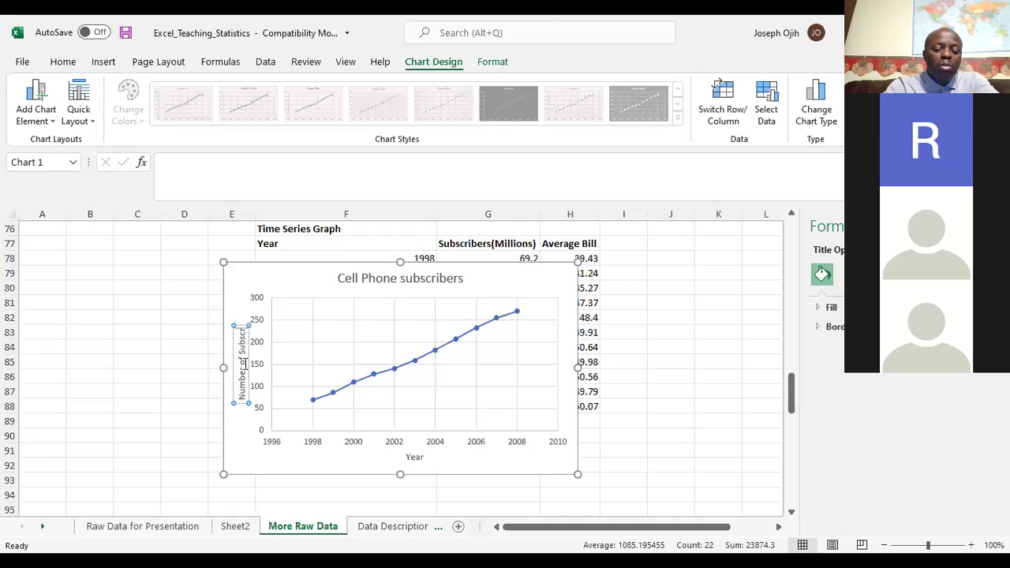
{"action": "type", "text": "bers"}
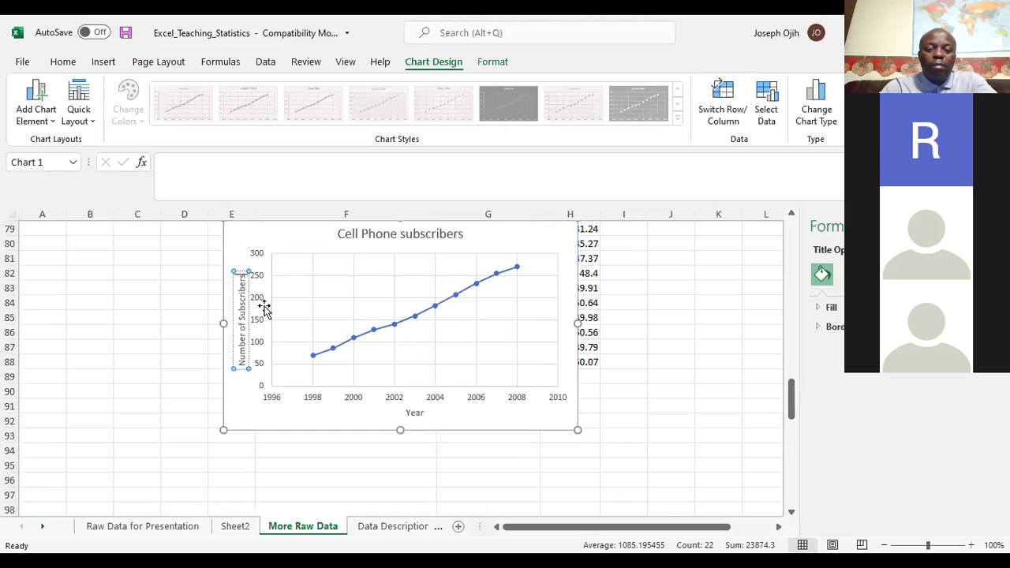
- Move the Cell Phone subscribers chart below the time series data so that it starts at about row 92
{"action": "left_click_drag", "start_coordinate": [293, 260], "coordinate": [343, 405]}
{"action": "scroll", "coordinate": [394, 332], "scroll_direction": "down", "scroll_amount": 3}
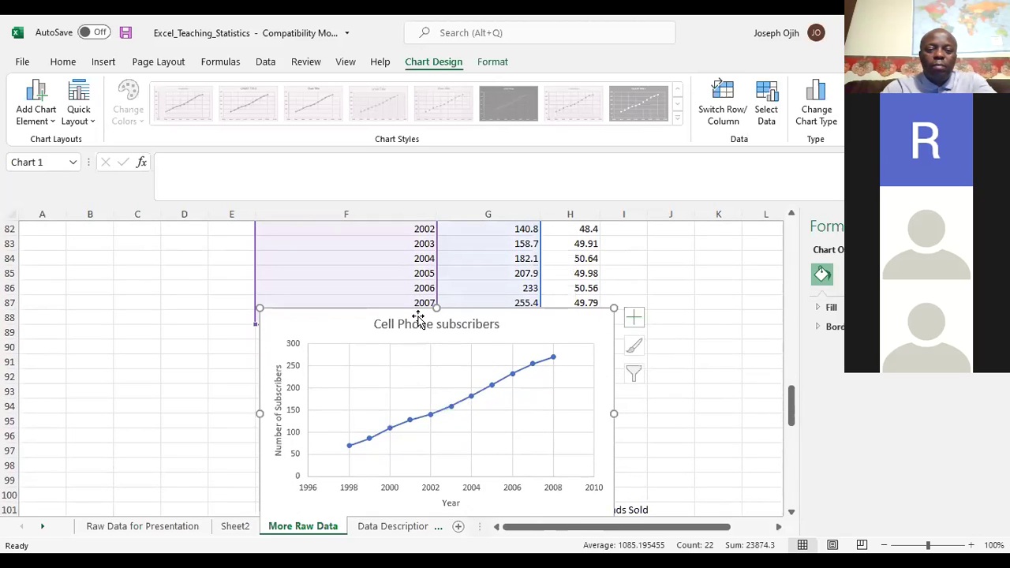
{"action": "left_click_drag", "start_coordinate": [412, 260], "coordinate": [406, 323]}
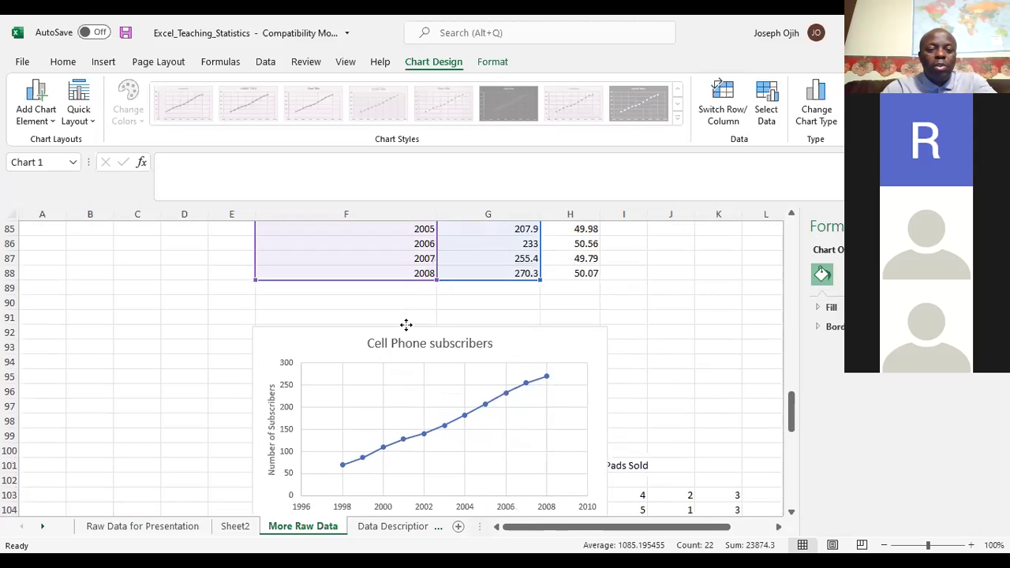
{"action": "scroll", "coordinate": [476, 359], "scroll_direction": "down", "scroll_amount": 1}
{"action": "scroll", "coordinate": [476, 360], "scroll_direction": "down", "scroll_amount": 1}
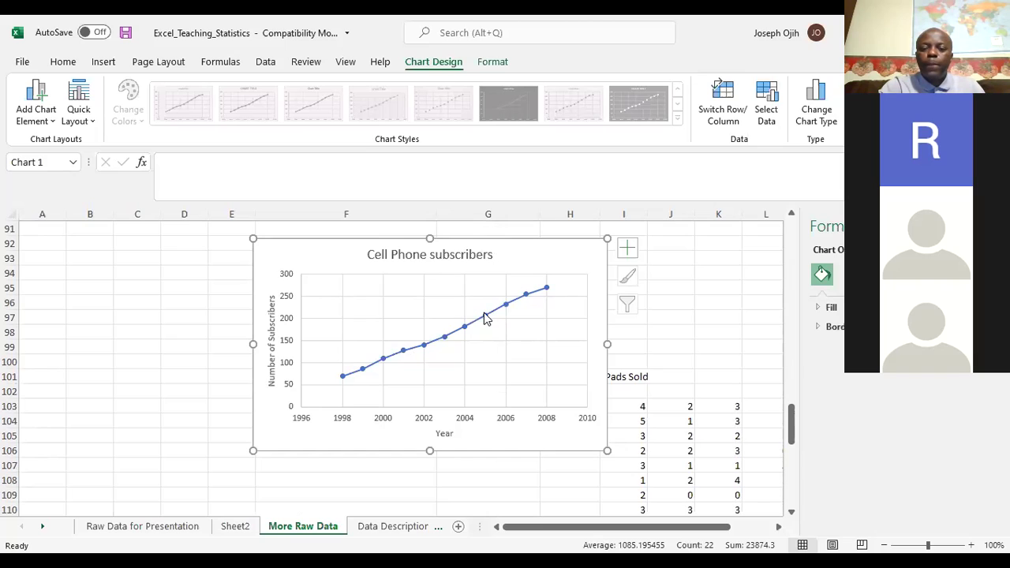
{"action": "mouse_move", "coordinate": [485, 318]}
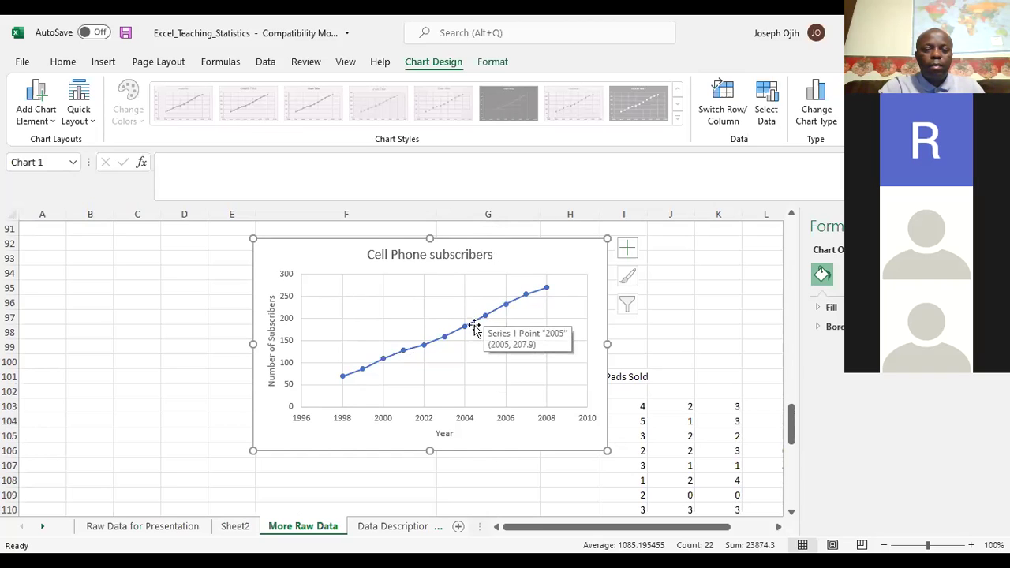
{"action": "mouse_move", "coordinate": [446, 341]}
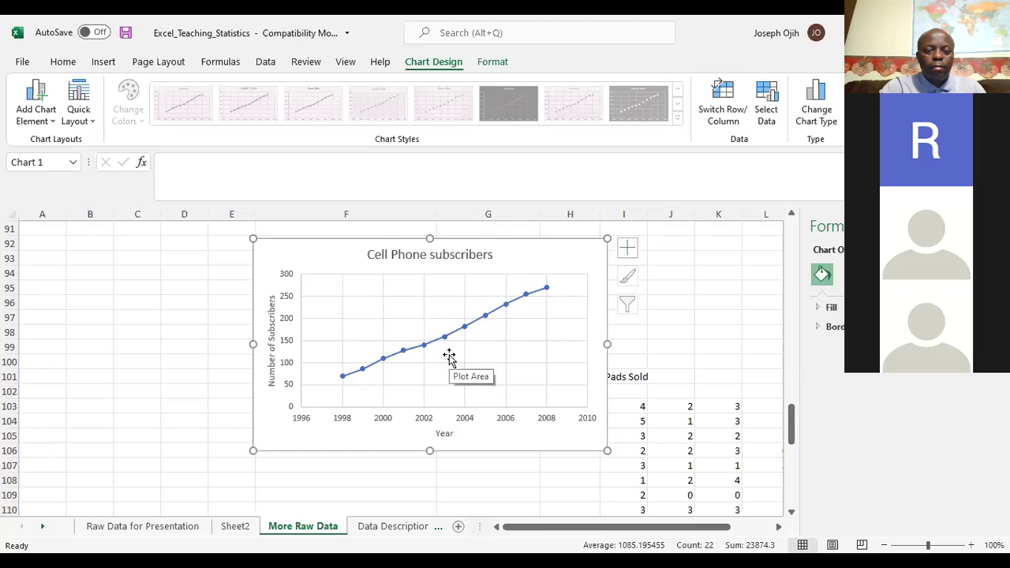
- Create a second scatter chart with straight lines and markers from F78:G88, including axis titles
{"action": "scroll", "coordinate": [449, 357], "scroll_direction": "up", "scroll_amount": 1}
{"action": "scroll", "coordinate": [449, 357], "scroll_direction": "up", "scroll_amount": 3}
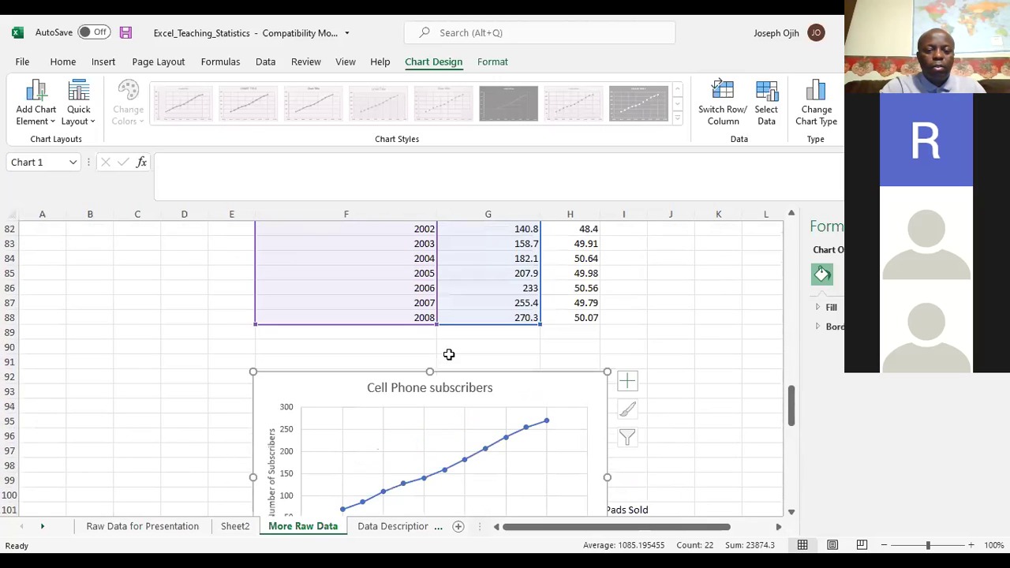
{"action": "scroll", "coordinate": [449, 355], "scroll_direction": "down", "scroll_amount": 1}
{"action": "scroll", "coordinate": [446, 357], "scroll_direction": "up", "scroll_amount": 4}
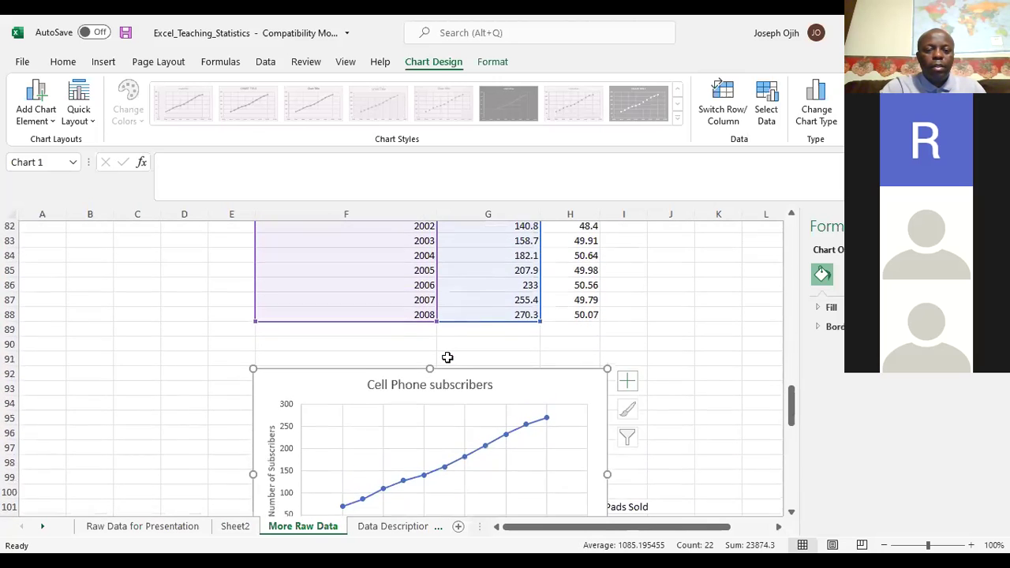
{"action": "left_click", "coordinate": [444, 360]}
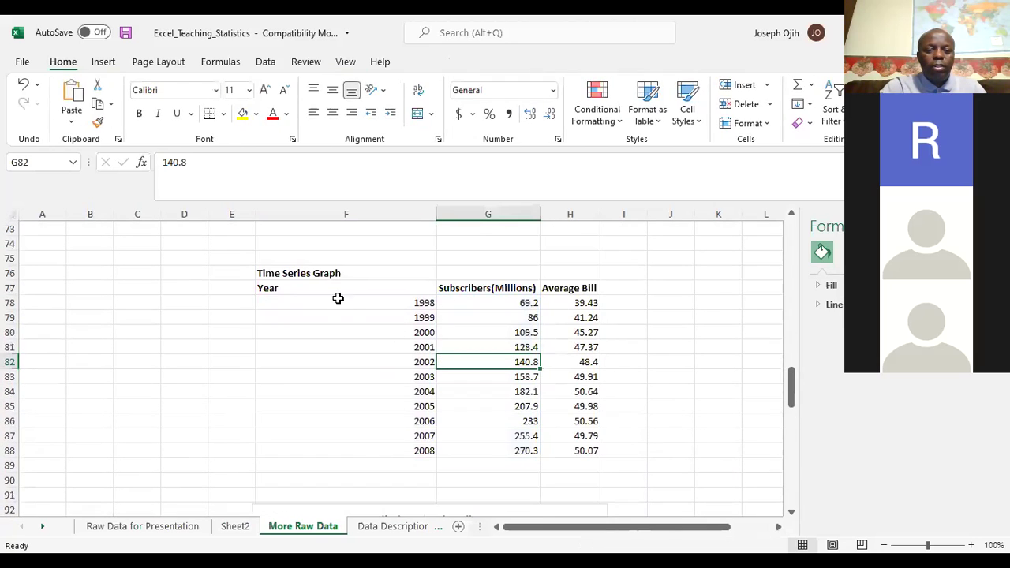
{"action": "left_click_drag", "start_coordinate": [352, 308], "coordinate": [457, 447]}
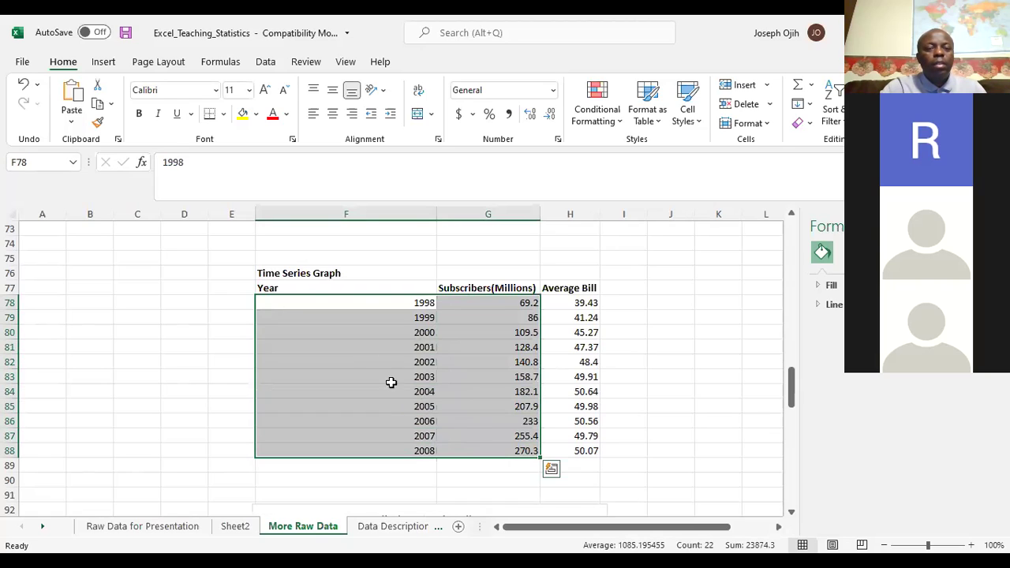
{"action": "left_click", "coordinate": [107, 63]}
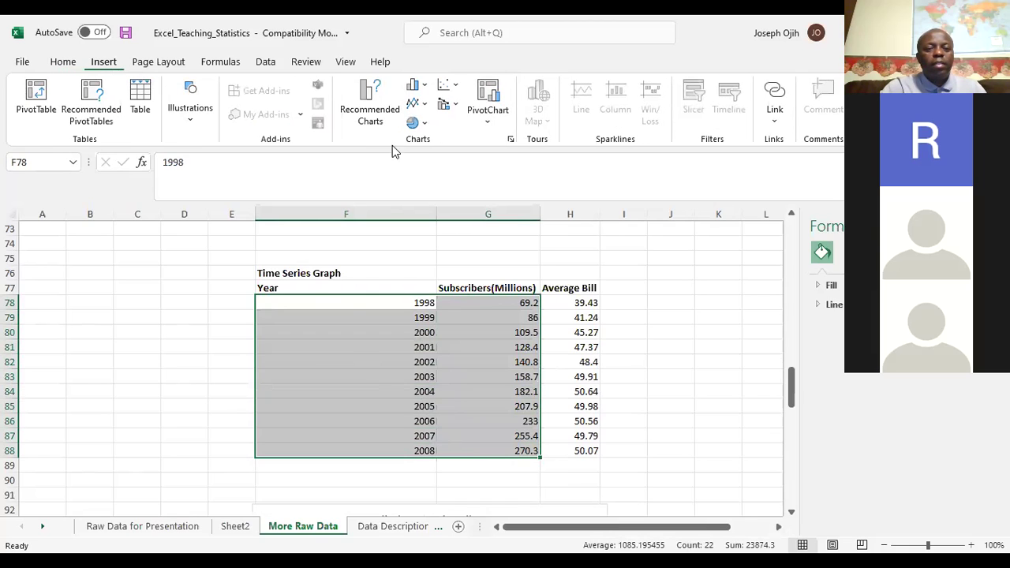
{"action": "left_click", "coordinate": [457, 87]}
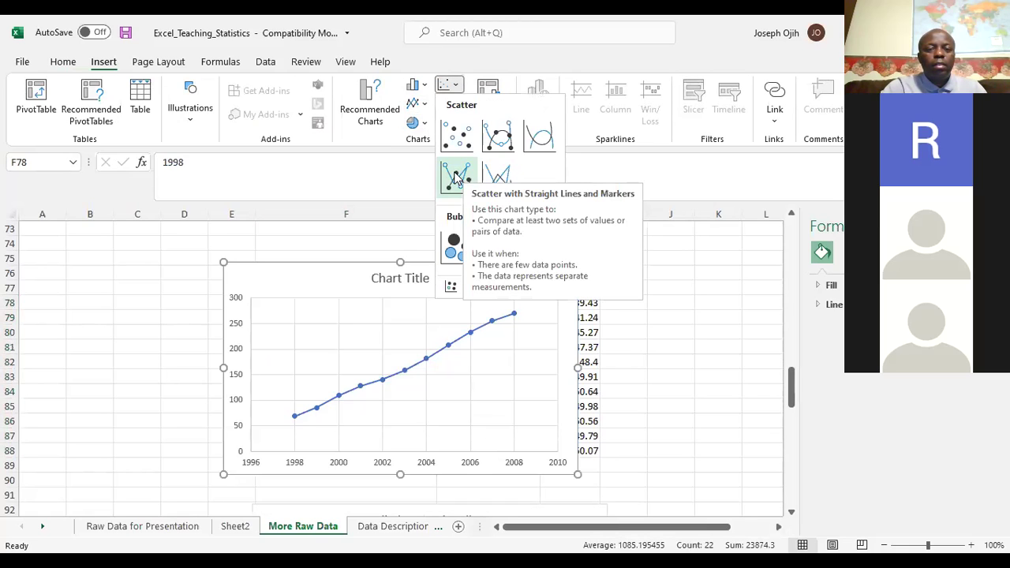
{"action": "left_click", "coordinate": [456, 175]}
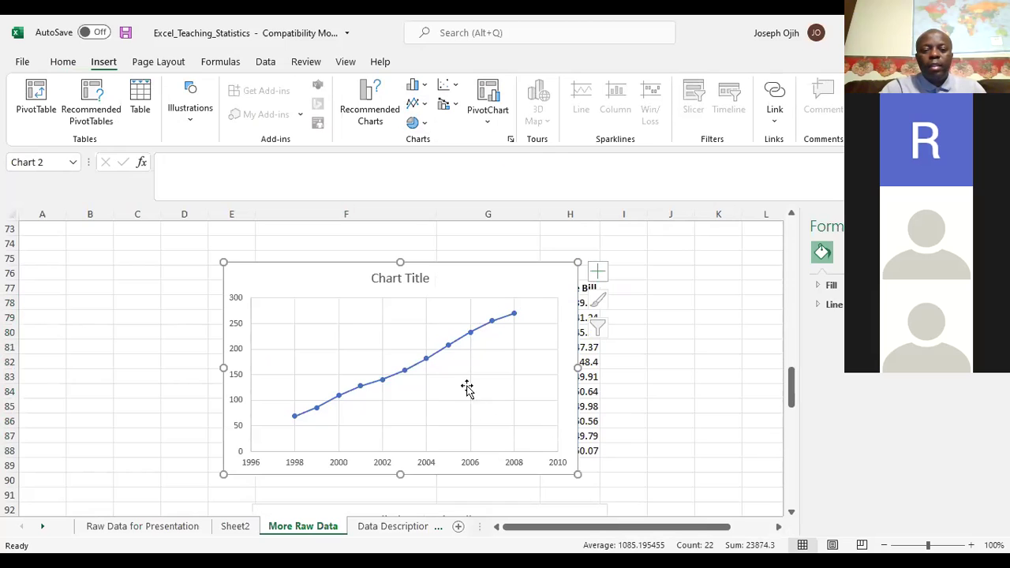
{"action": "left_click", "coordinate": [634, 305]}
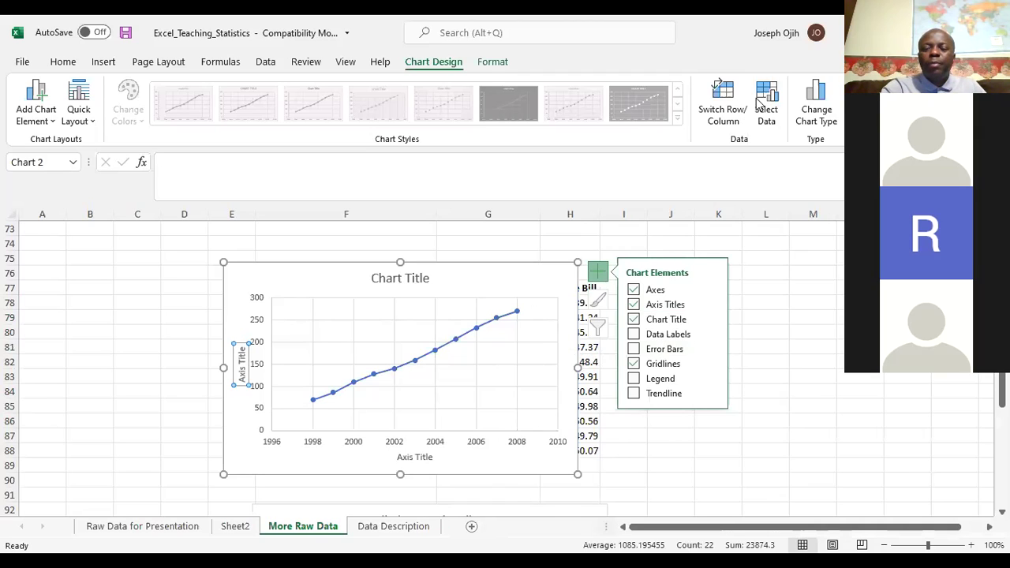
{"action": "left_click", "coordinate": [761, 262]}
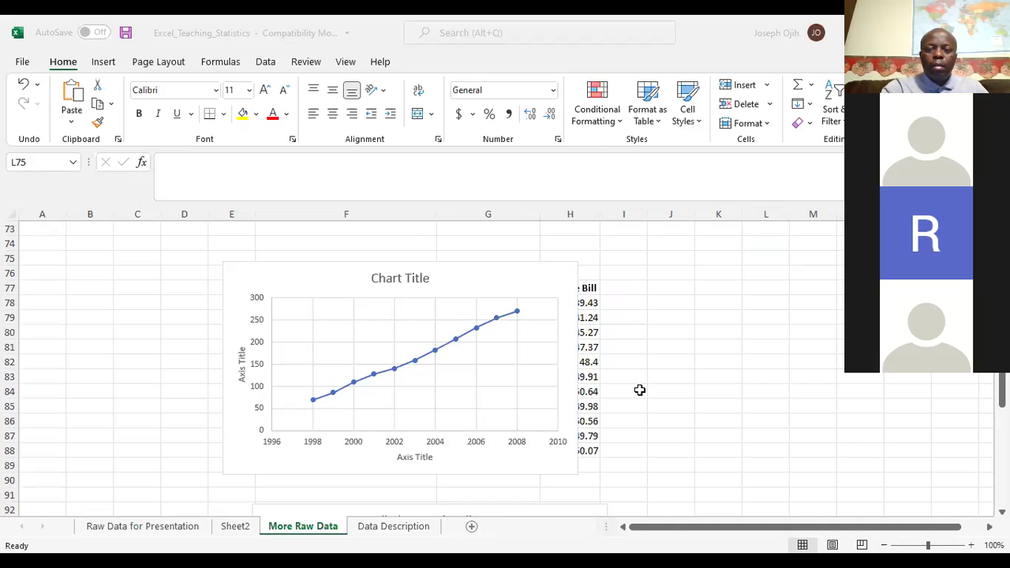
- Switch to the Shape of Distributions document in Word and review the key point on modes and the first histogram
{"action": "key", "text": "alt+Tab"}
{"action": "scroll", "coordinate": [713, 342], "scroll_direction": "up", "scroll_amount": 15}
{"action": "scroll", "coordinate": [713, 342], "scroll_direction": "up", "scroll_amount": 15}
{"action": "scroll", "coordinate": [545, 388], "scroll_direction": "up", "scroll_amount": 15}
{"action": "scroll", "coordinate": [546, 388], "scroll_direction": "up", "scroll_amount": 15}
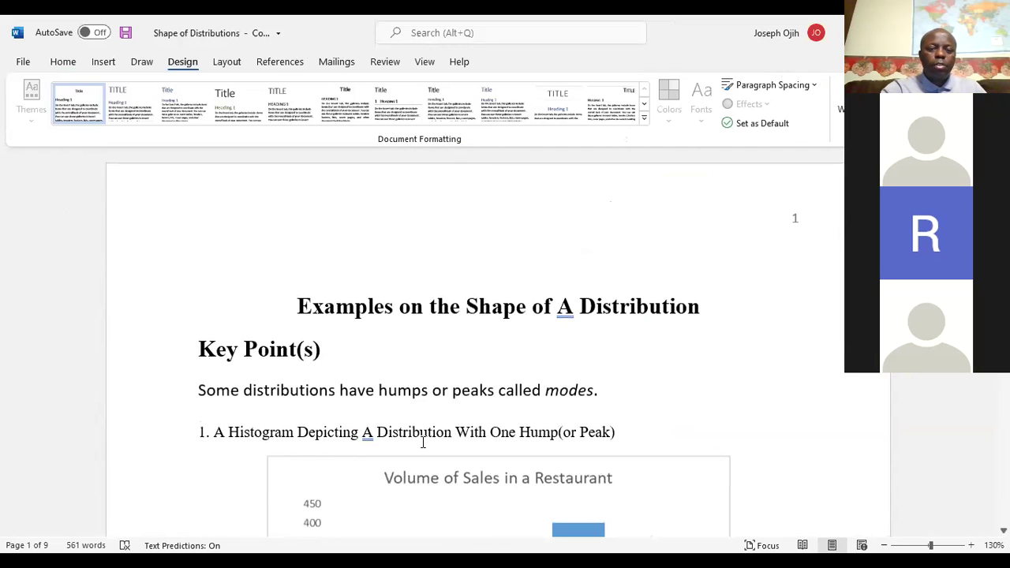
{"action": "double_click", "coordinate": [406, 395]}
{"action": "left_click", "coordinate": [459, 418]}
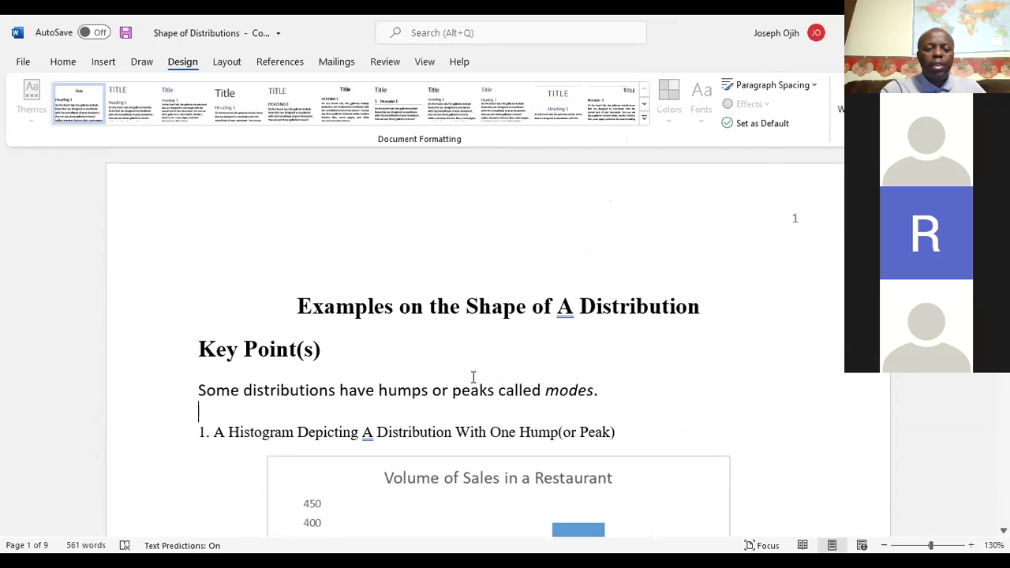
{"action": "double_click", "coordinate": [468, 390]}
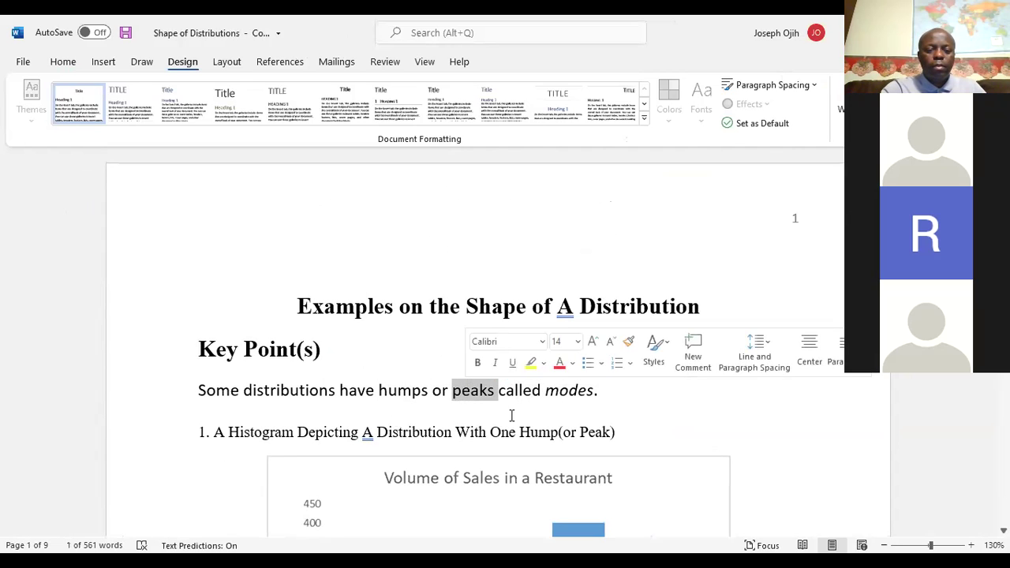
{"action": "double_click", "coordinate": [568, 390]}
{"action": "scroll", "coordinate": [477, 426], "scroll_direction": "down", "scroll_amount": 3}
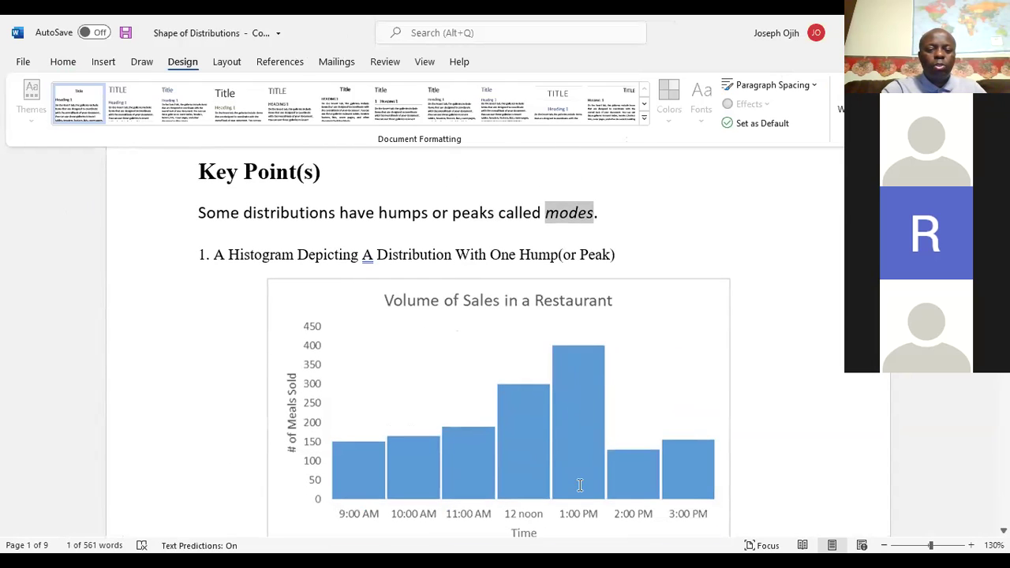
{"action": "left_click", "coordinate": [574, 373]}
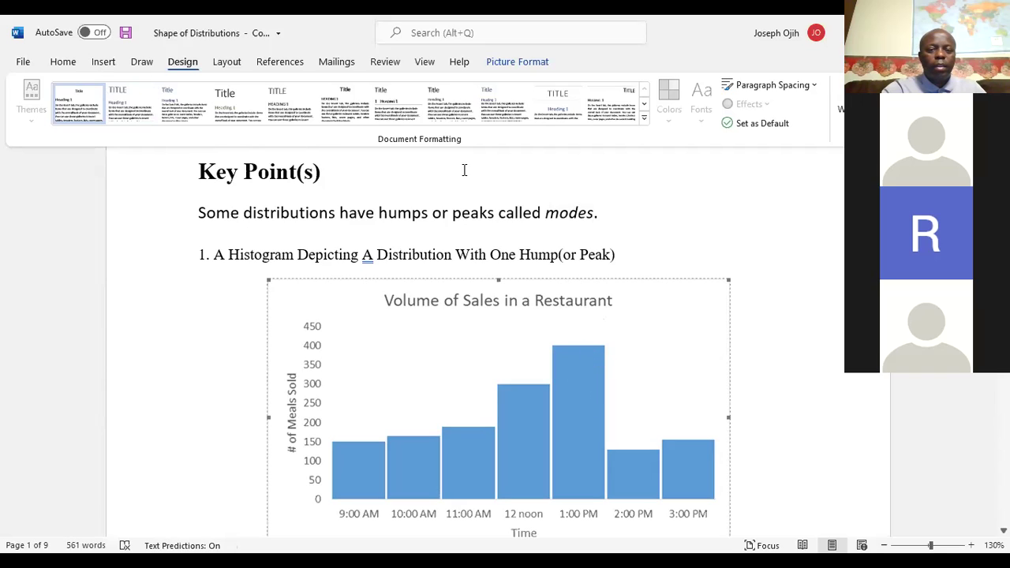
- Add the text "Mode" after the one-hump histogram's heading and draw an arrow from it to the top of the 1:00 PM bar
{"action": "left_click", "coordinate": [669, 250]}
{"action": "key", "text": "Tab"}
{"action": "type", "text": "Mode"}
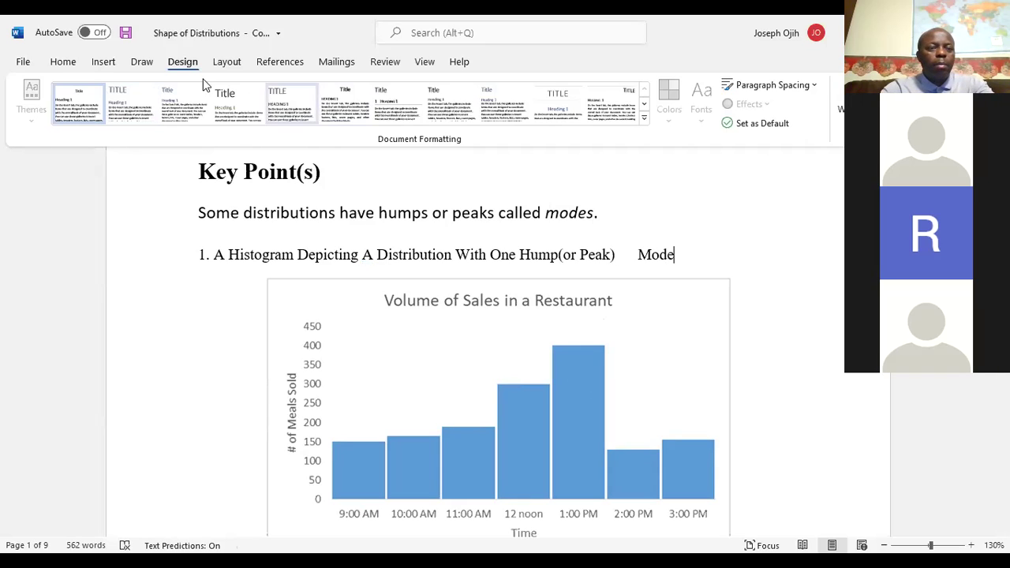
{"action": "left_click", "coordinate": [103, 62]}
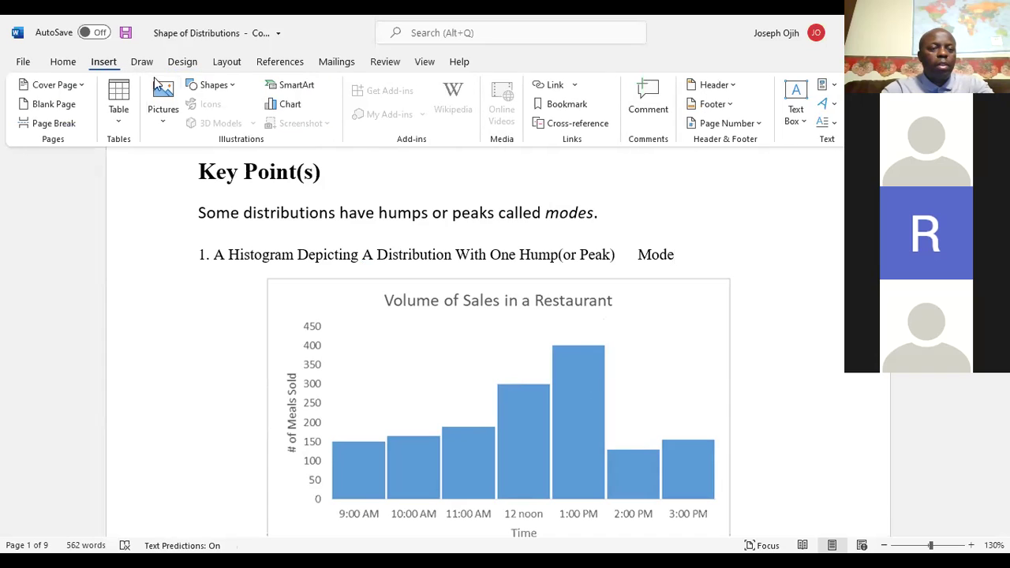
{"action": "left_click", "coordinate": [226, 84]}
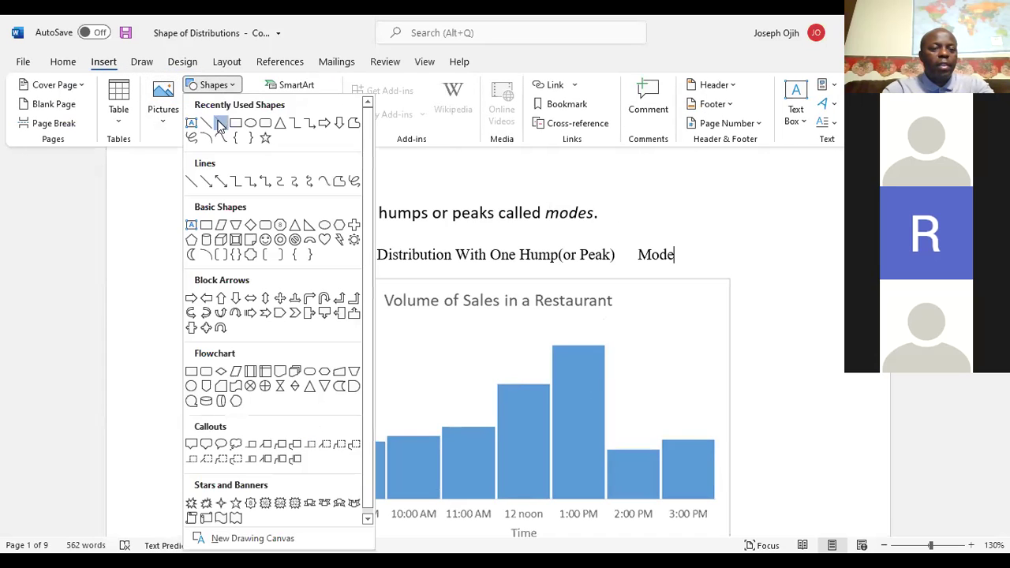
{"action": "left_click", "coordinate": [221, 124]}
{"action": "left_click_drag", "start_coordinate": [665, 272], "coordinate": [598, 340]}
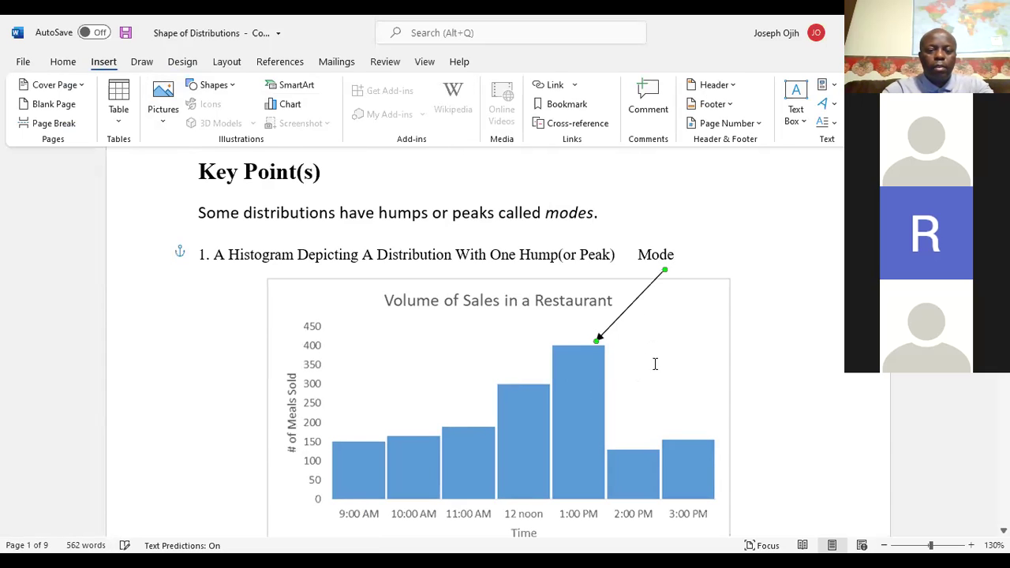
- Review the restaurant sales histogram together with the unimodal distribution definition and its real-life examples
{"action": "left_click", "coordinate": [731, 290]}
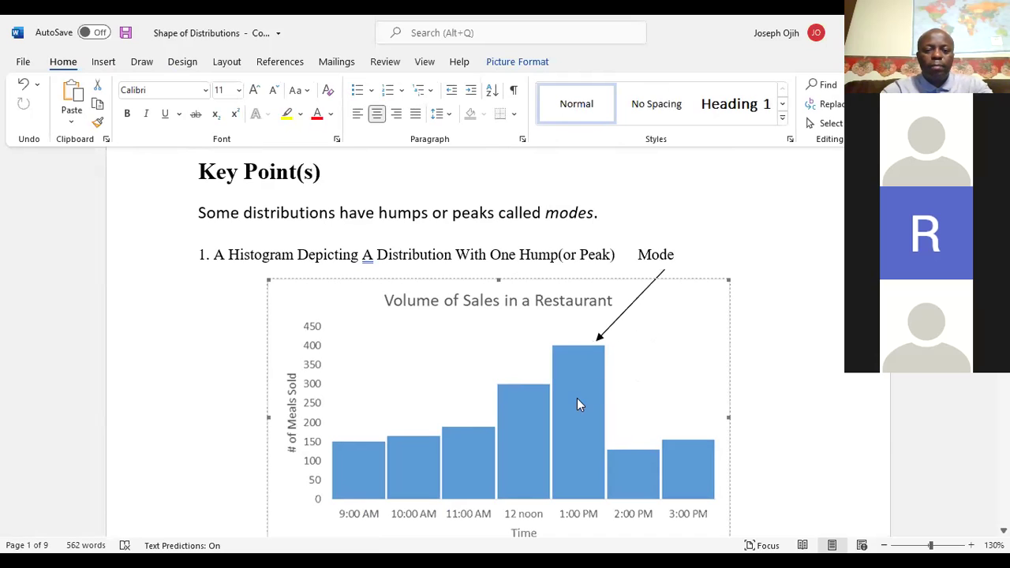
{"action": "scroll", "coordinate": [570, 385], "scroll_direction": "down", "scroll_amount": 1}
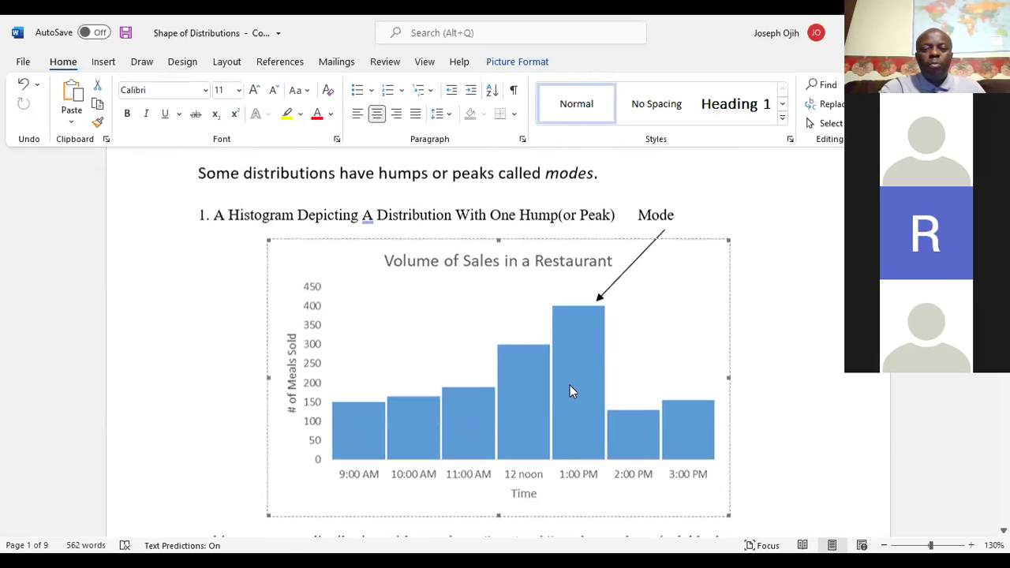
{"action": "scroll", "coordinate": [570, 385], "scroll_direction": "down", "scroll_amount": 3}
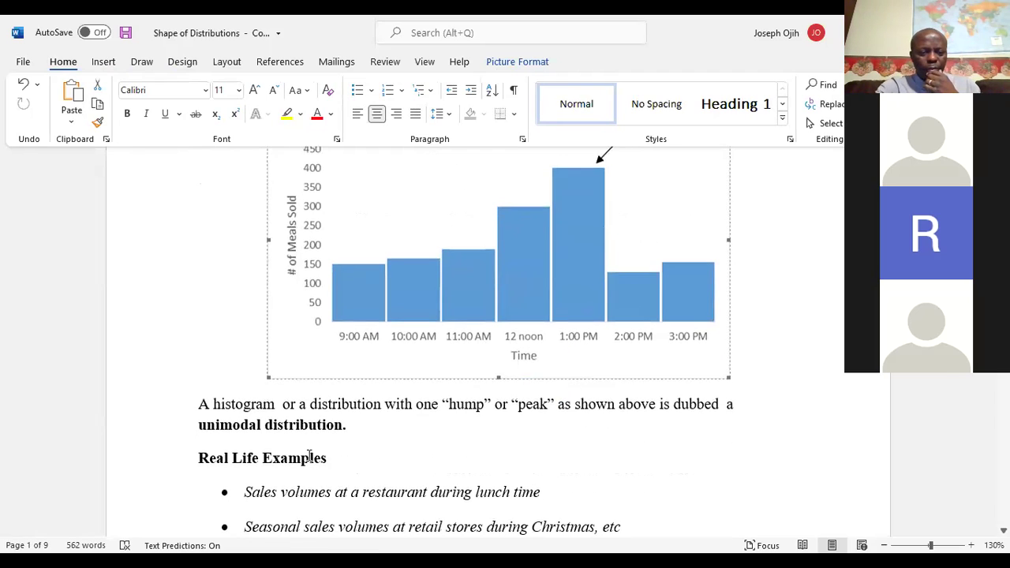
{"action": "scroll", "coordinate": [582, 287], "scroll_direction": "up", "scroll_amount": 1}
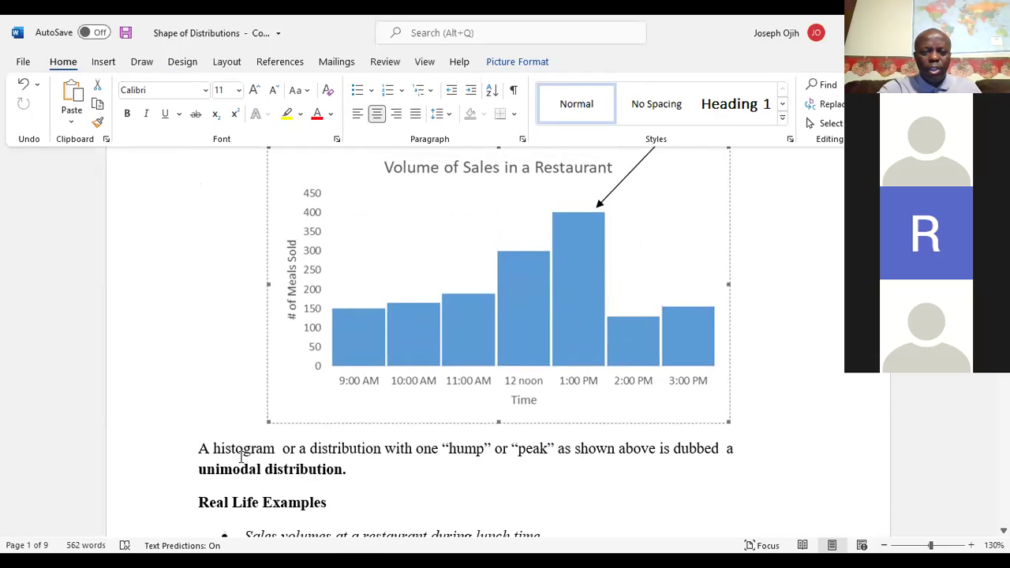
{"action": "scroll", "coordinate": [331, 477], "scroll_direction": "down", "scroll_amount": 1}
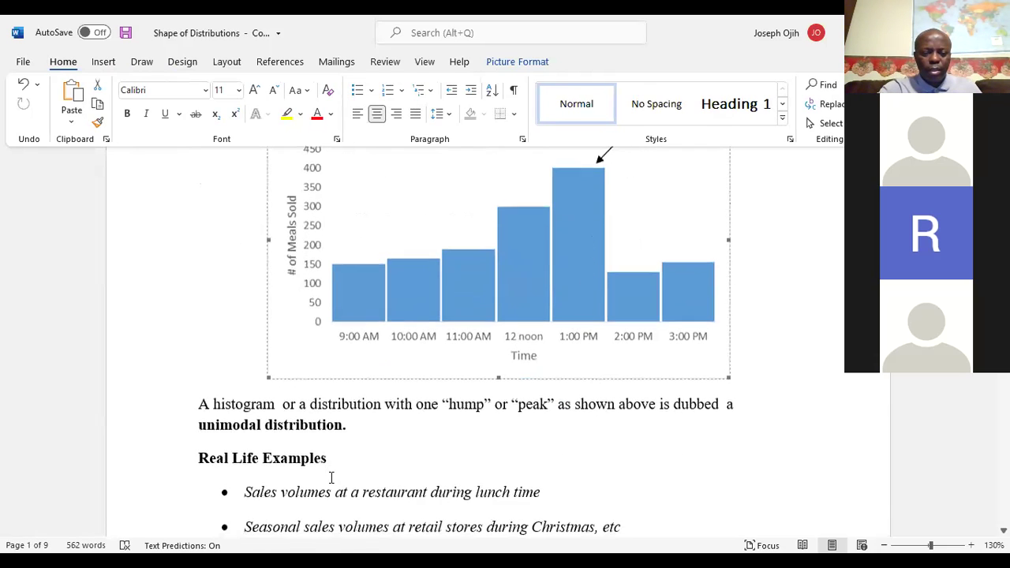
{"action": "scroll", "coordinate": [332, 476], "scroll_direction": "down", "scroll_amount": 1}
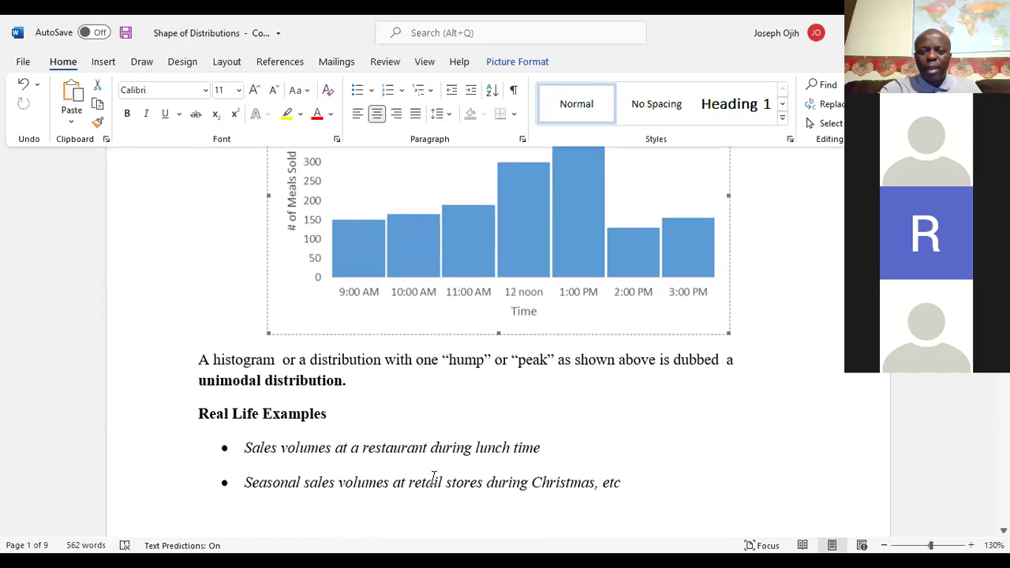
{"action": "scroll", "coordinate": [420, 444], "scroll_direction": "up", "scroll_amount": 1}
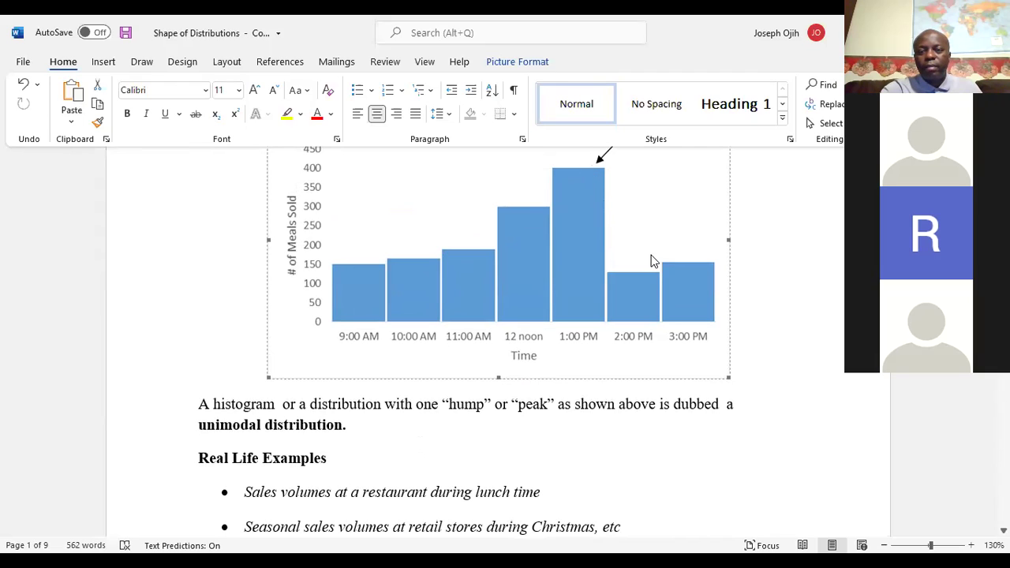
{"action": "scroll", "coordinate": [620, 303], "scroll_direction": "down", "scroll_amount": 1}
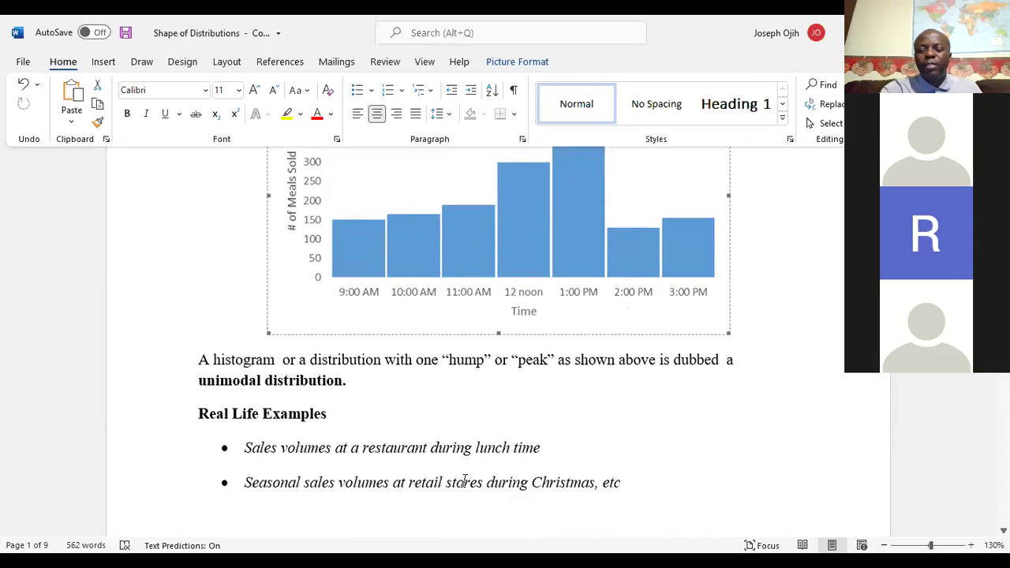
{"action": "scroll", "coordinate": [459, 271], "scroll_direction": "up", "scroll_amount": 2}
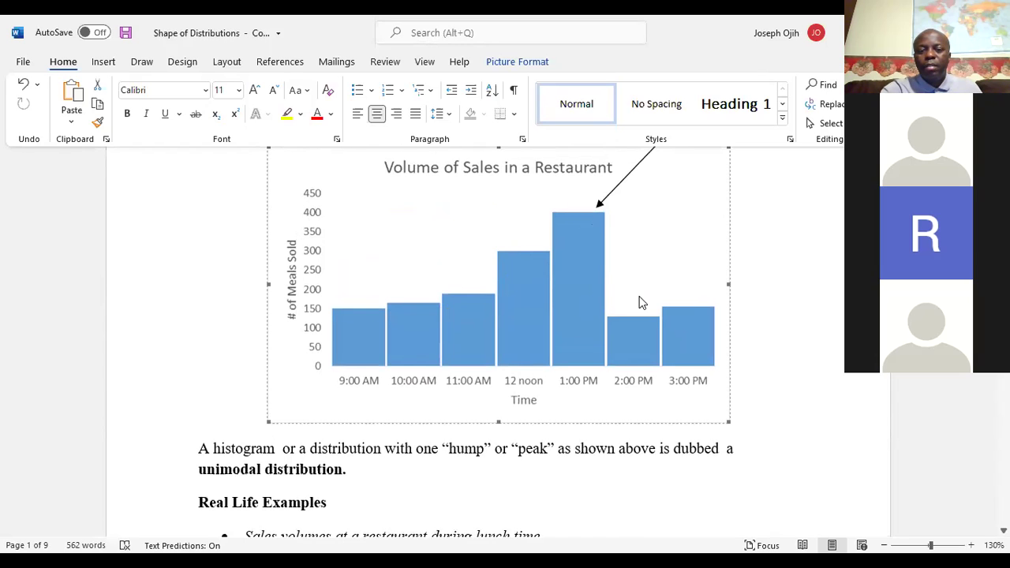
- Examine section 2's two-hump Blood Pressure Data histogram, the bi-modal distribution definition and its real-life examples
{"action": "scroll", "coordinate": [639, 298], "scroll_direction": "down", "scroll_amount": 1}
{"action": "scroll", "coordinate": [639, 298], "scroll_direction": "down", "scroll_amount": 5}
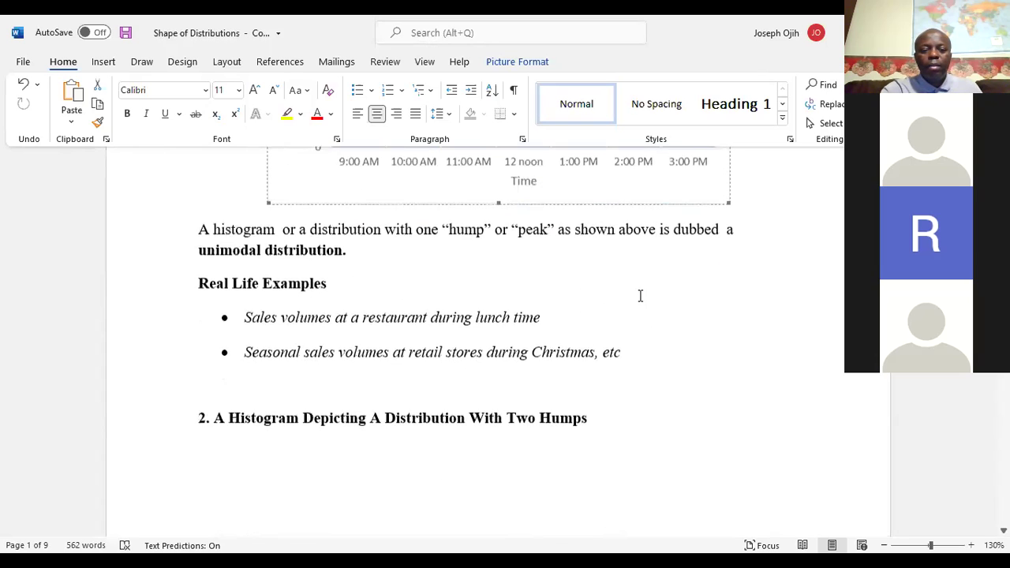
{"action": "scroll", "coordinate": [639, 295], "scroll_direction": "up", "scroll_amount": 1}
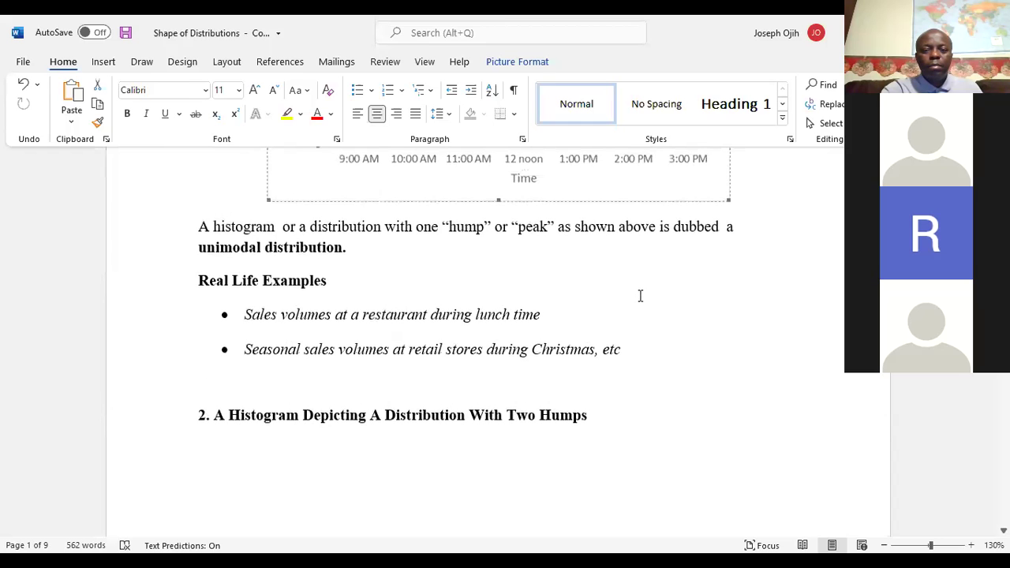
{"action": "scroll", "coordinate": [636, 295], "scroll_direction": "down", "scroll_amount": 2}
{"action": "scroll", "coordinate": [638, 297], "scroll_direction": "down", "scroll_amount": 16}
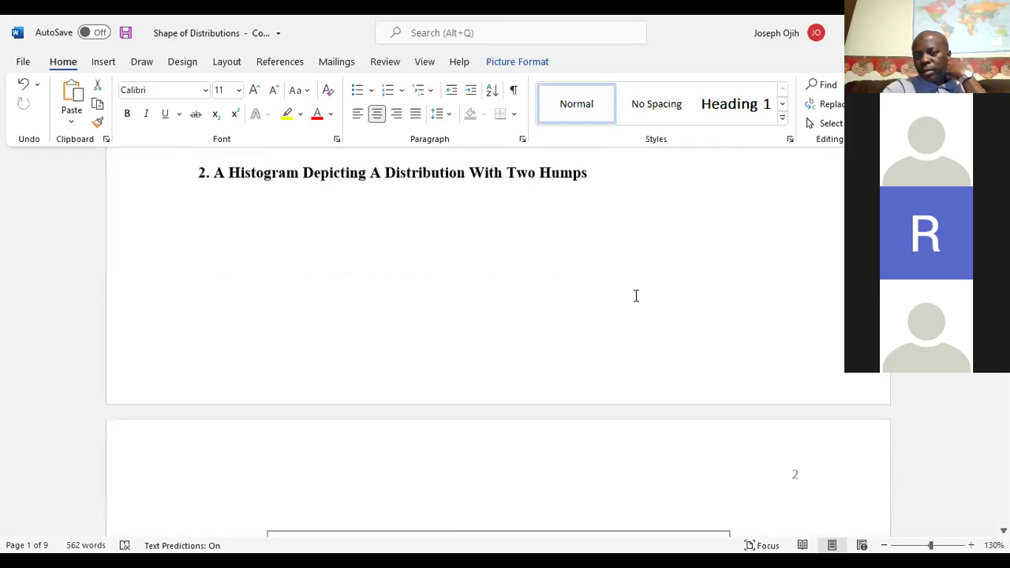
{"action": "scroll", "coordinate": [637, 293], "scroll_direction": "up", "scroll_amount": 6}
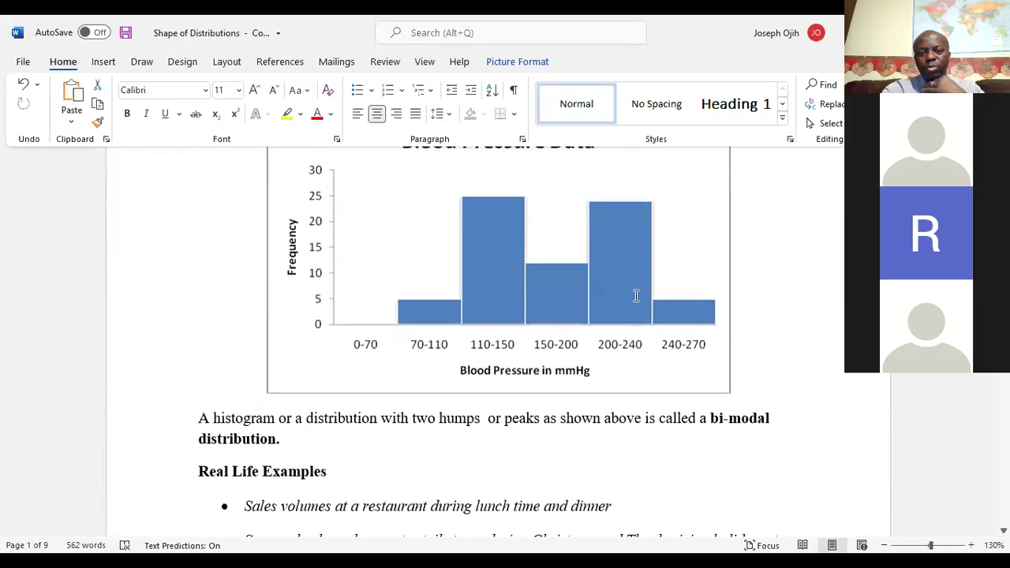
{"action": "scroll", "coordinate": [628, 293], "scroll_direction": "down", "scroll_amount": 2}
{"action": "scroll", "coordinate": [608, 295], "scroll_direction": "up", "scroll_amount": 2}
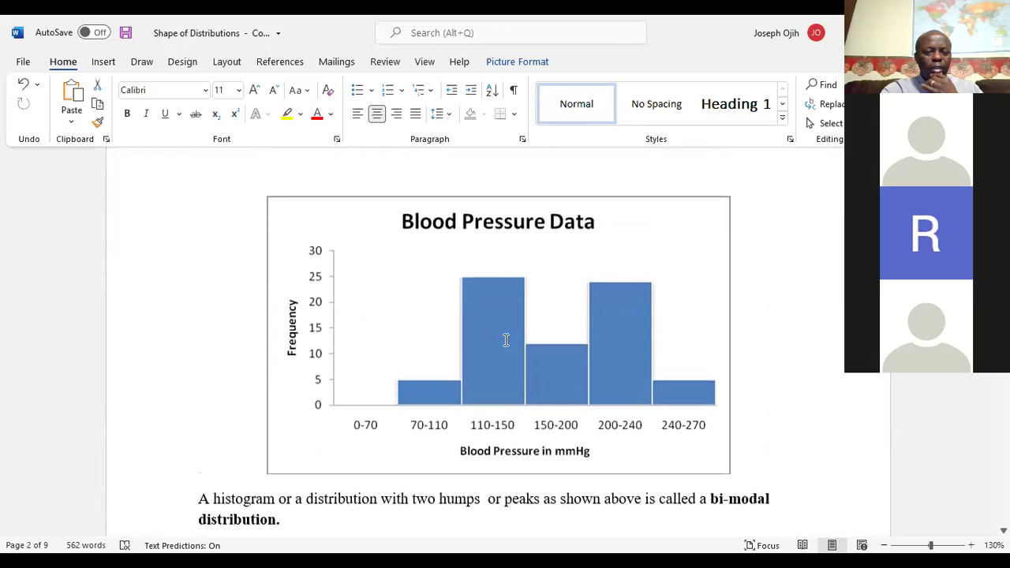
{"action": "scroll", "coordinate": [496, 347], "scroll_direction": "down", "scroll_amount": 1}
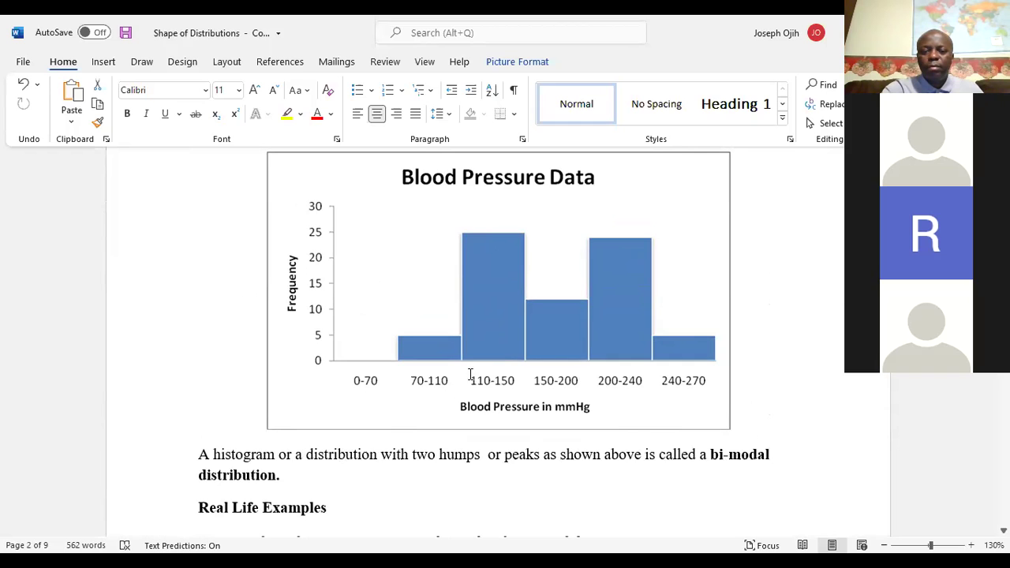
{"action": "scroll", "coordinate": [446, 384], "scroll_direction": "down", "scroll_amount": 3}
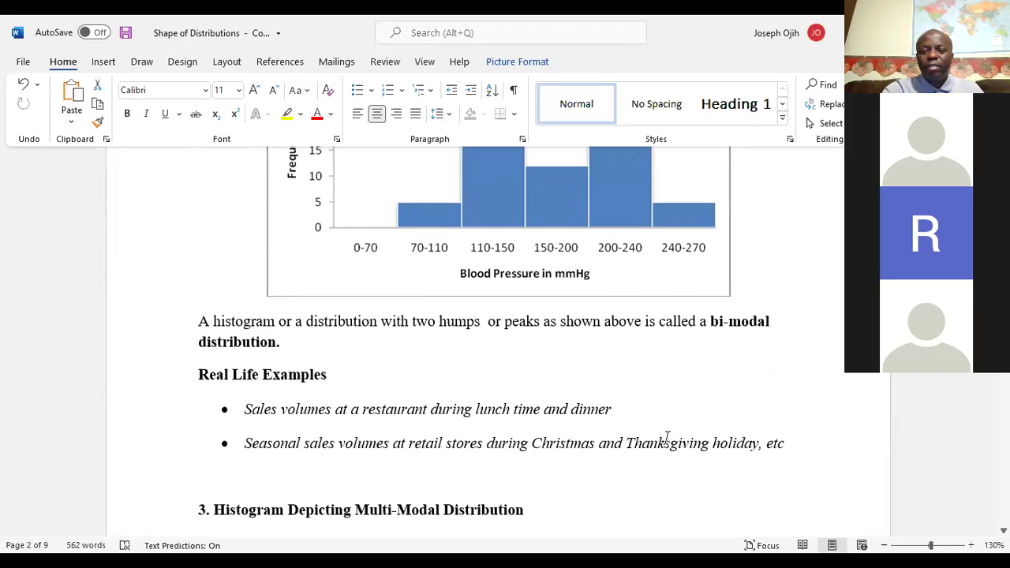
{"action": "scroll", "coordinate": [447, 311], "scroll_direction": "up", "scroll_amount": 3}
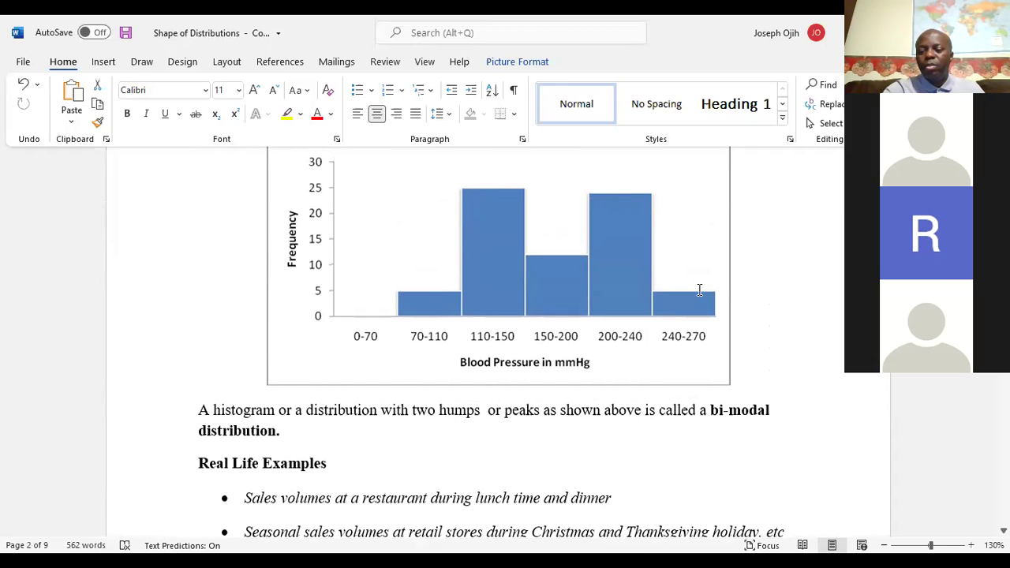
{"action": "scroll", "coordinate": [551, 328], "scroll_direction": "down", "scroll_amount": 2}
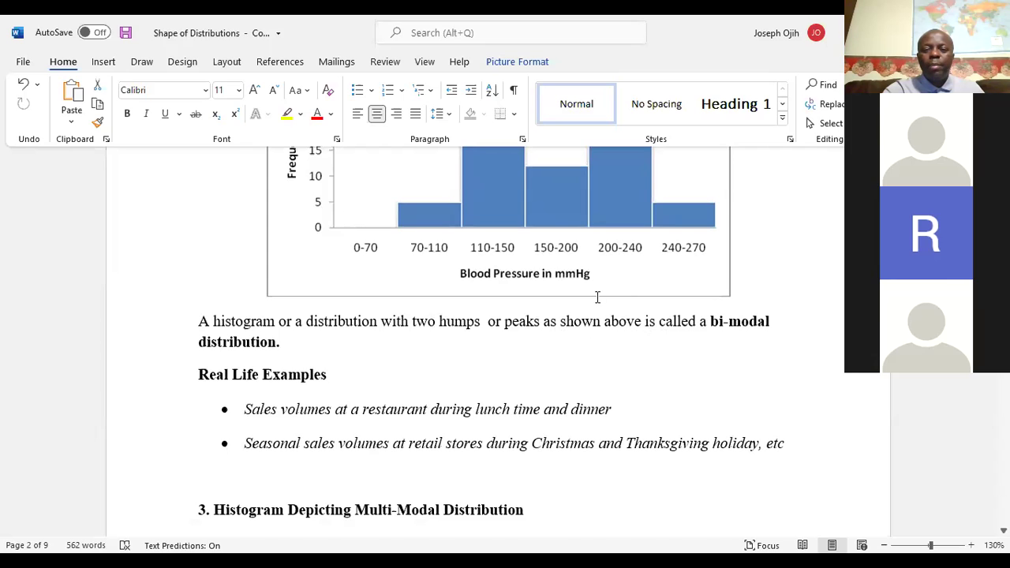
{"action": "scroll", "coordinate": [597, 295], "scroll_direction": "up", "scroll_amount": 2}
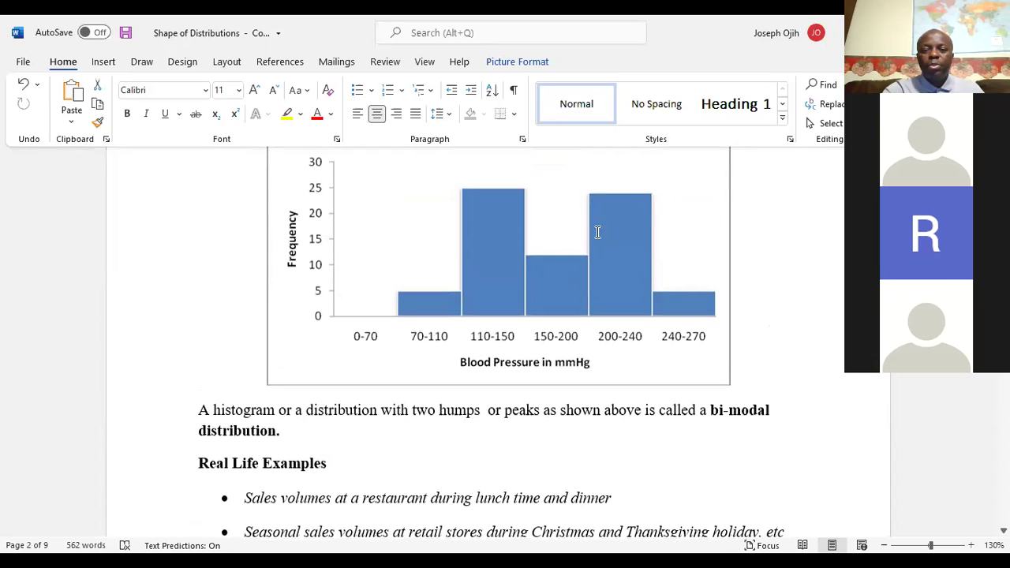
- Read section 3's definition and examples of a multi-modal distribution
{"action": "scroll", "coordinate": [471, 338], "scroll_direction": "down", "scroll_amount": 8}
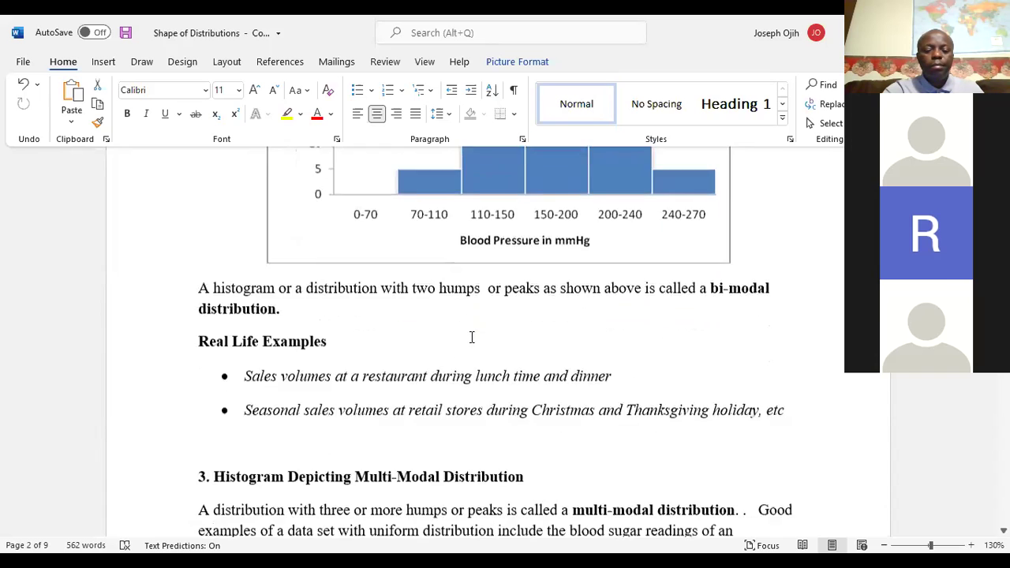
{"action": "scroll", "coordinate": [469, 338], "scroll_direction": "down", "scroll_amount": 1}
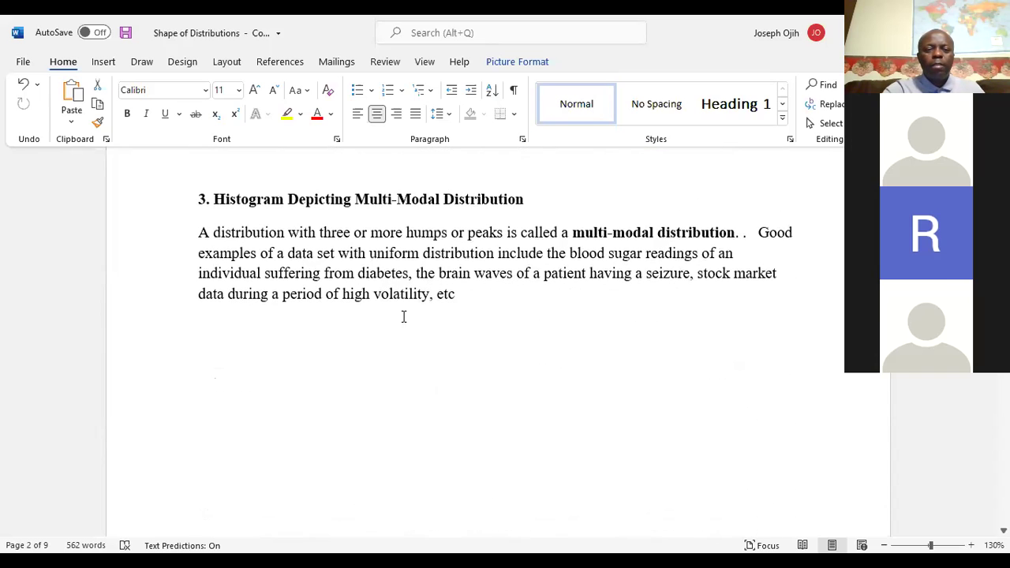